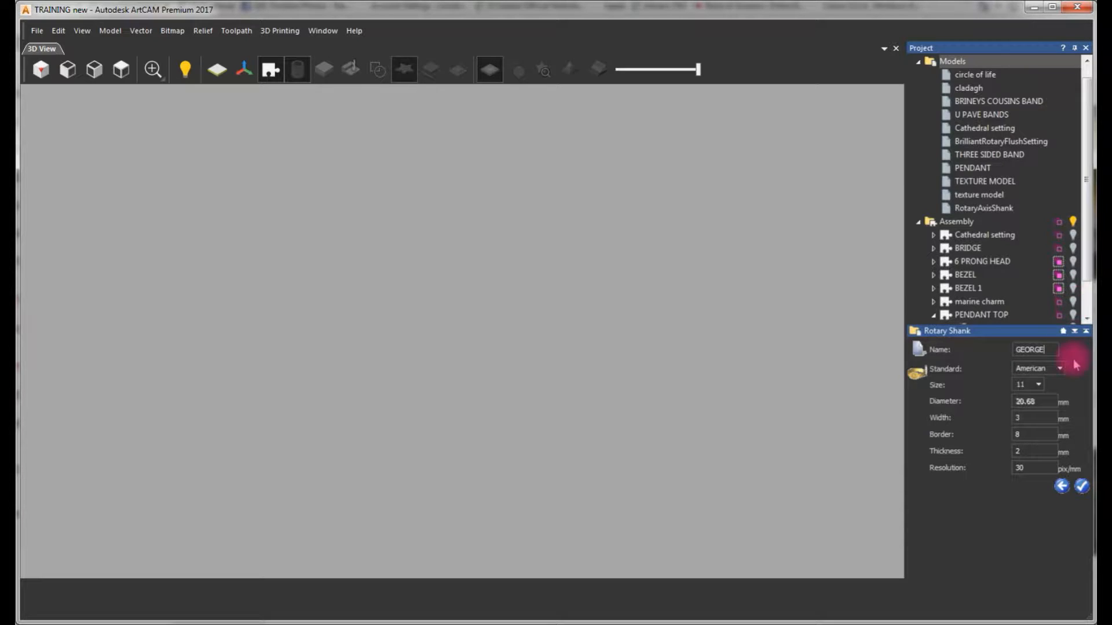
Set the rotary shank's American ring size to 7 and create the model
left_click(1037, 384)
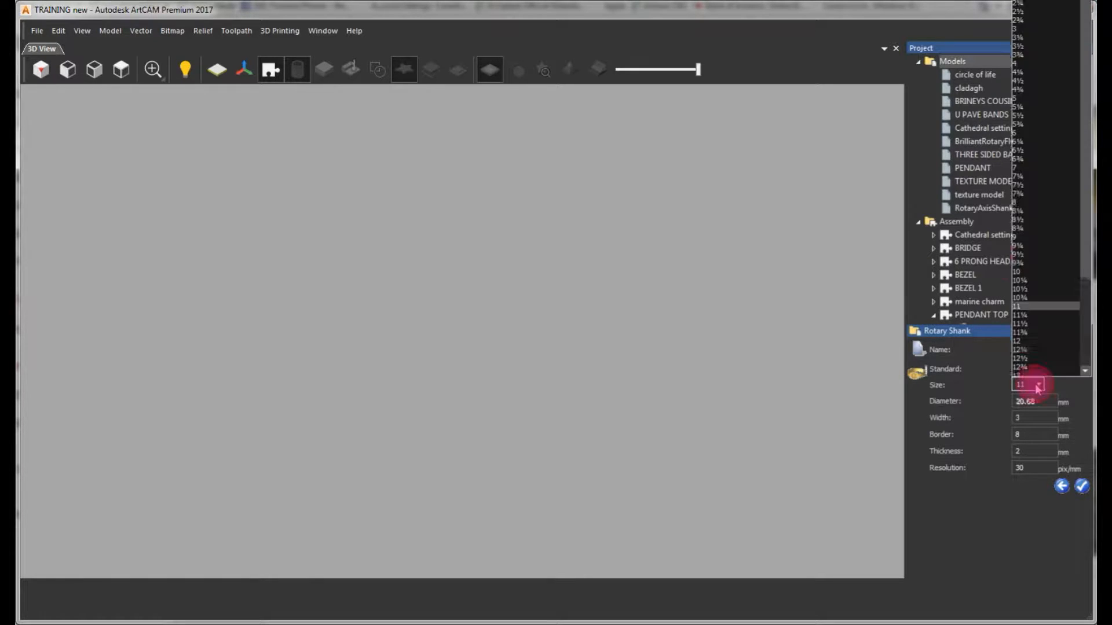
left_click(1031, 168)
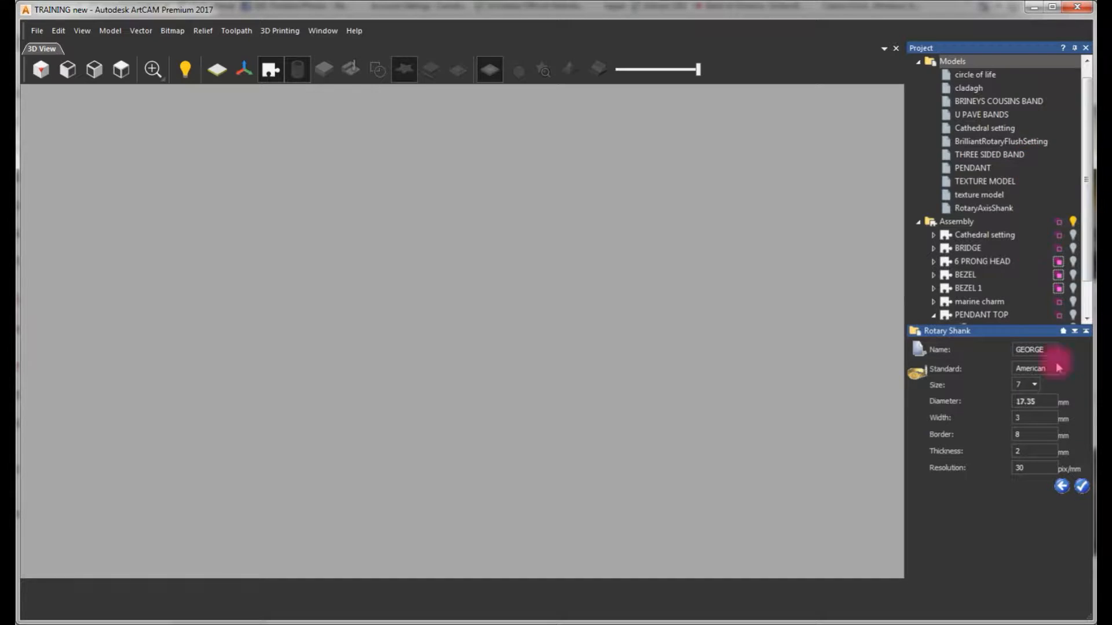
left_click(1081, 487)
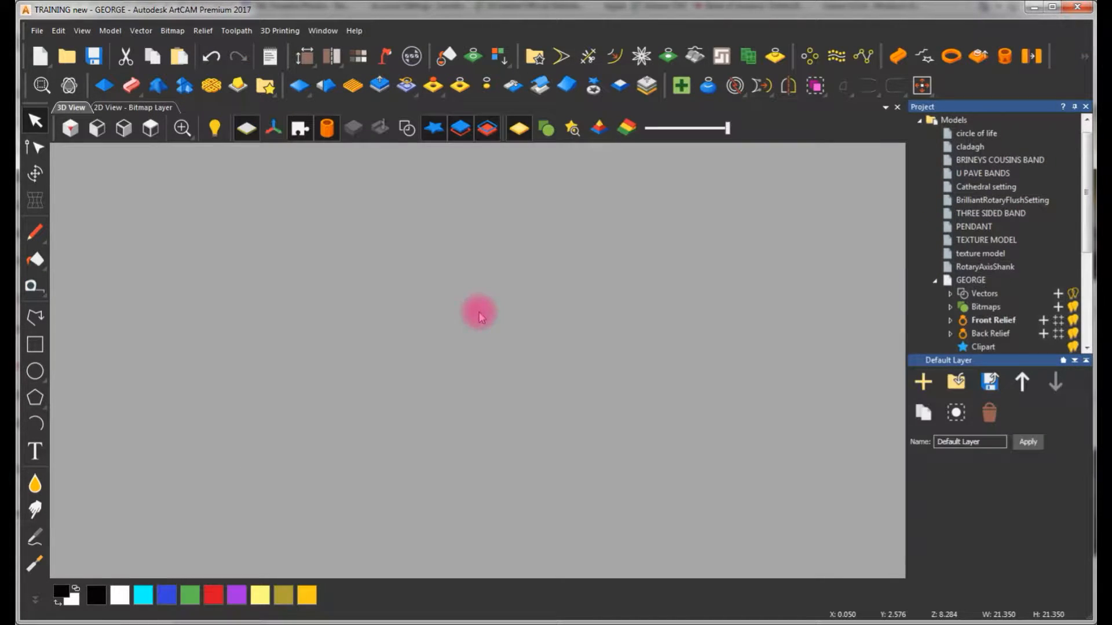
Open the 2D view and examine the shank's flat layout rectangle and the two ring circles below it
left_click(122, 110)
scroll(485, 360, "down", 2)
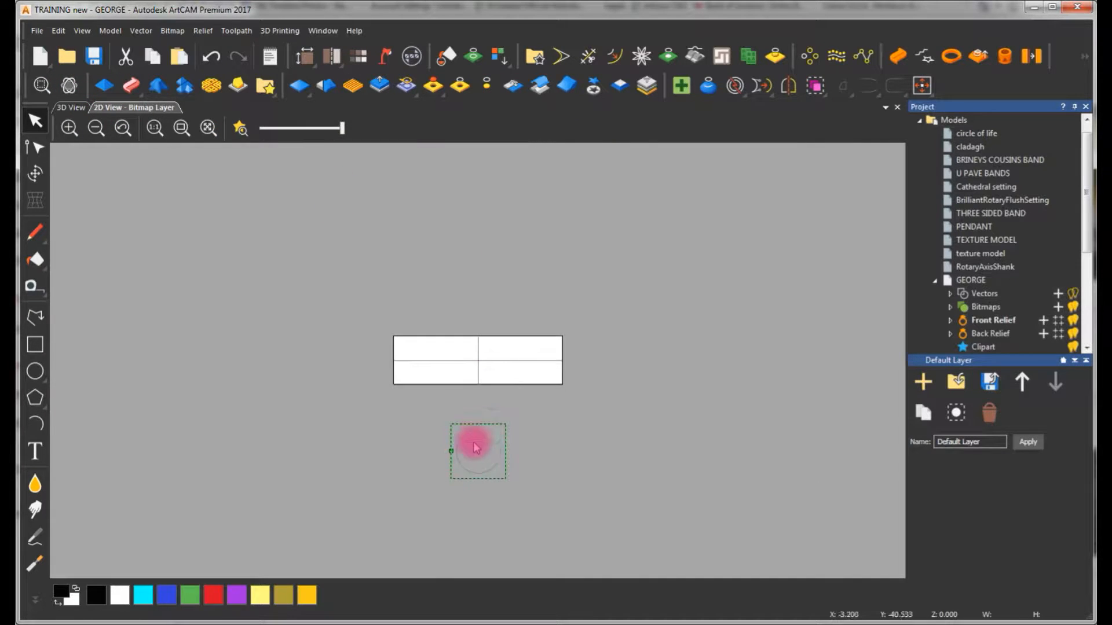
scroll(479, 431, "up", 1)
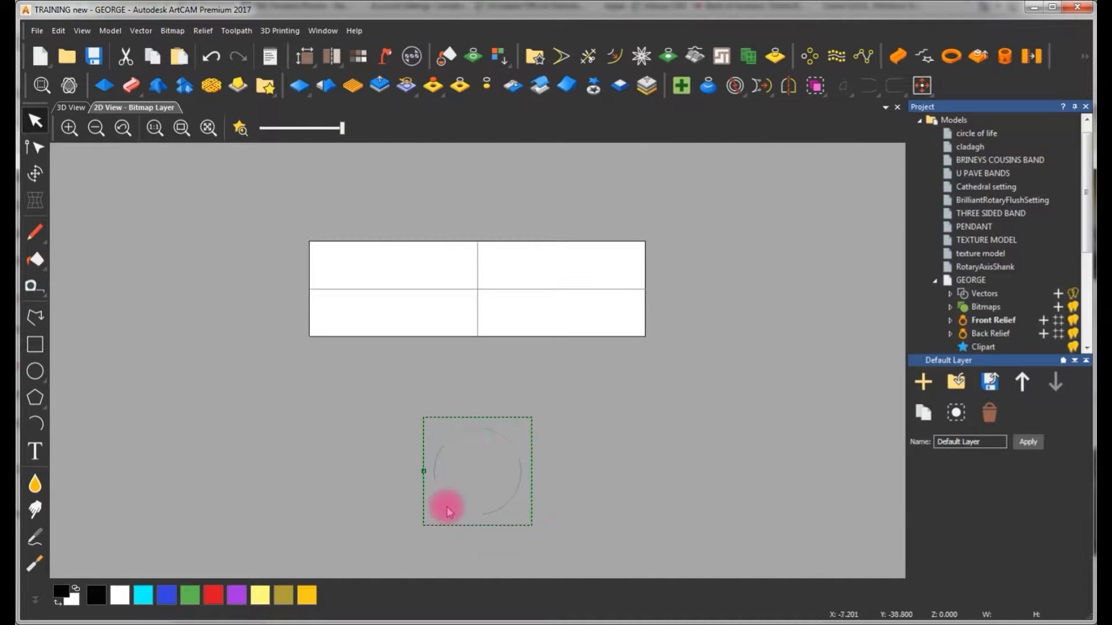
scroll(463, 486, "up", 2)
left_click(517, 352)
scroll(579, 318, "down", 3)
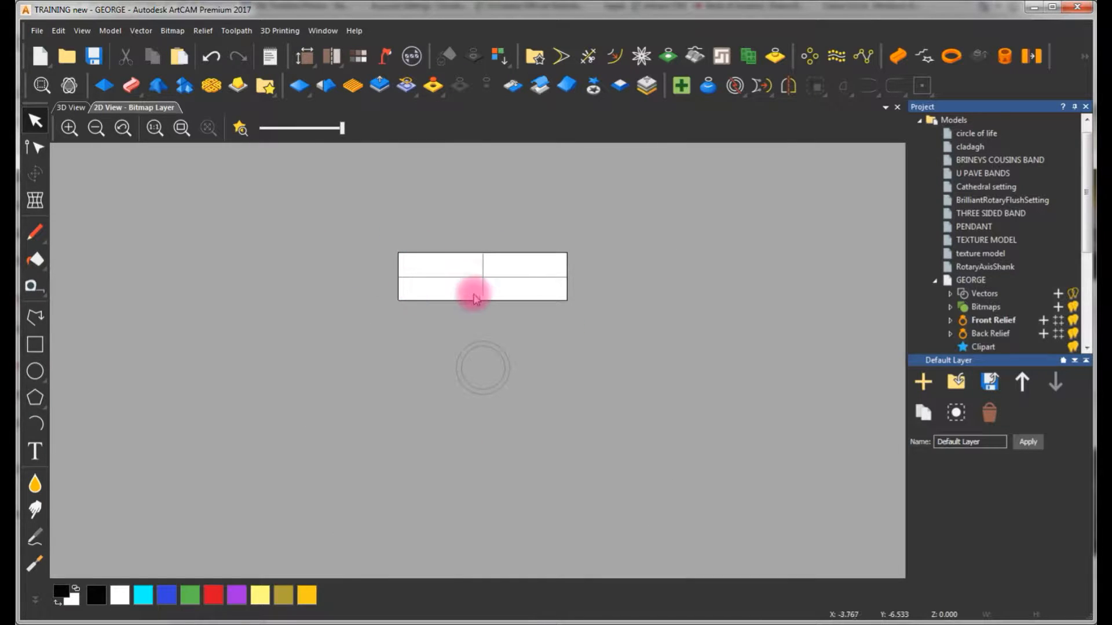
scroll(466, 274, "up", 1)
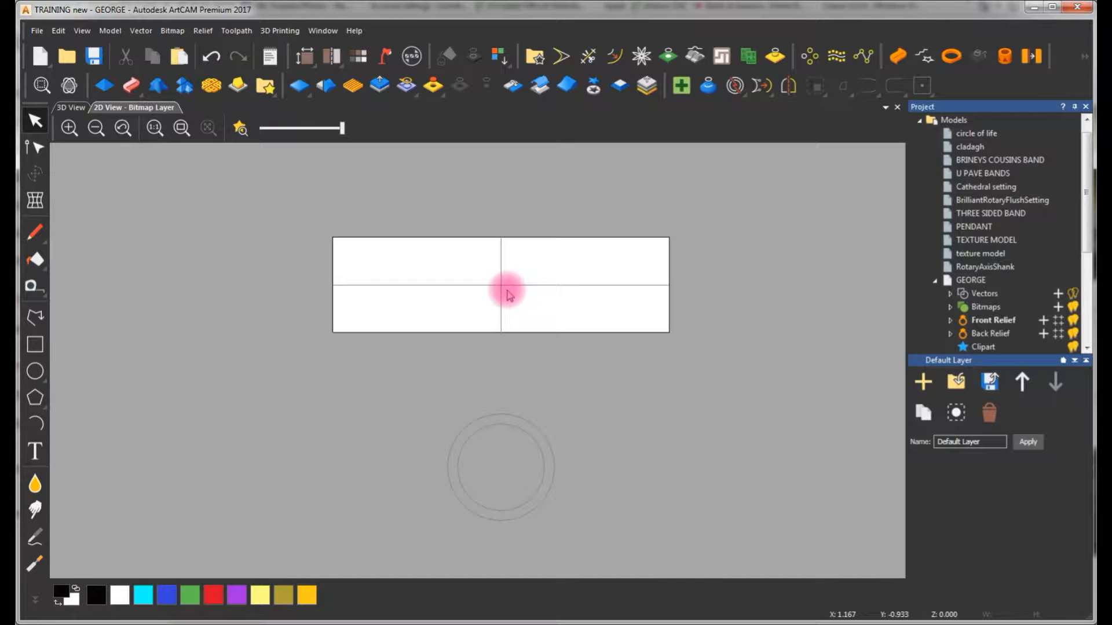
left_click(511, 420)
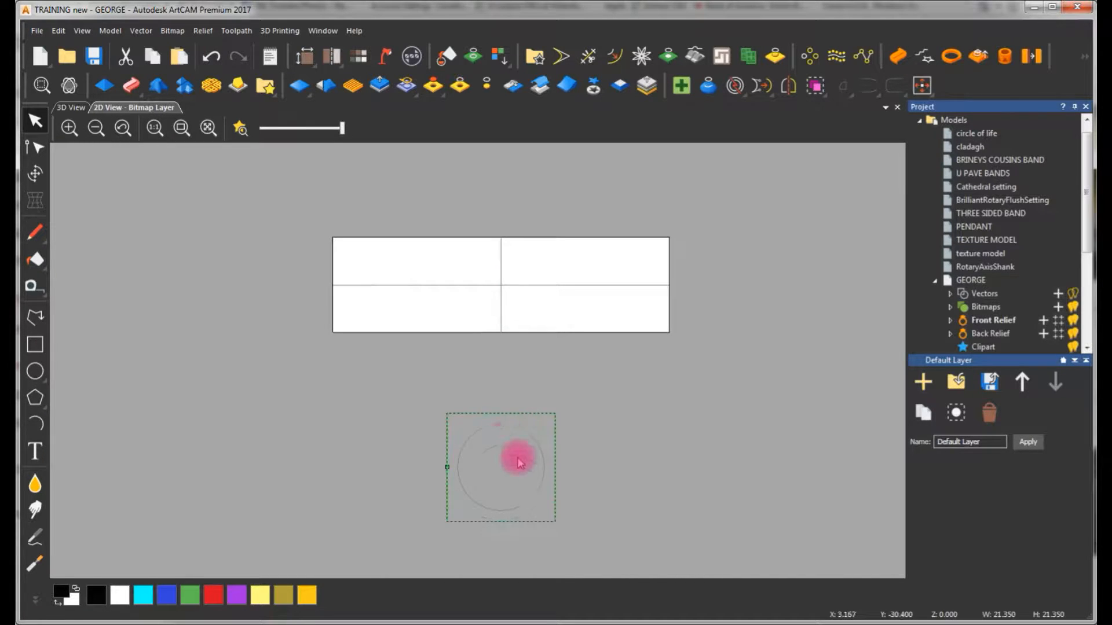
scroll(499, 492, "up", 1)
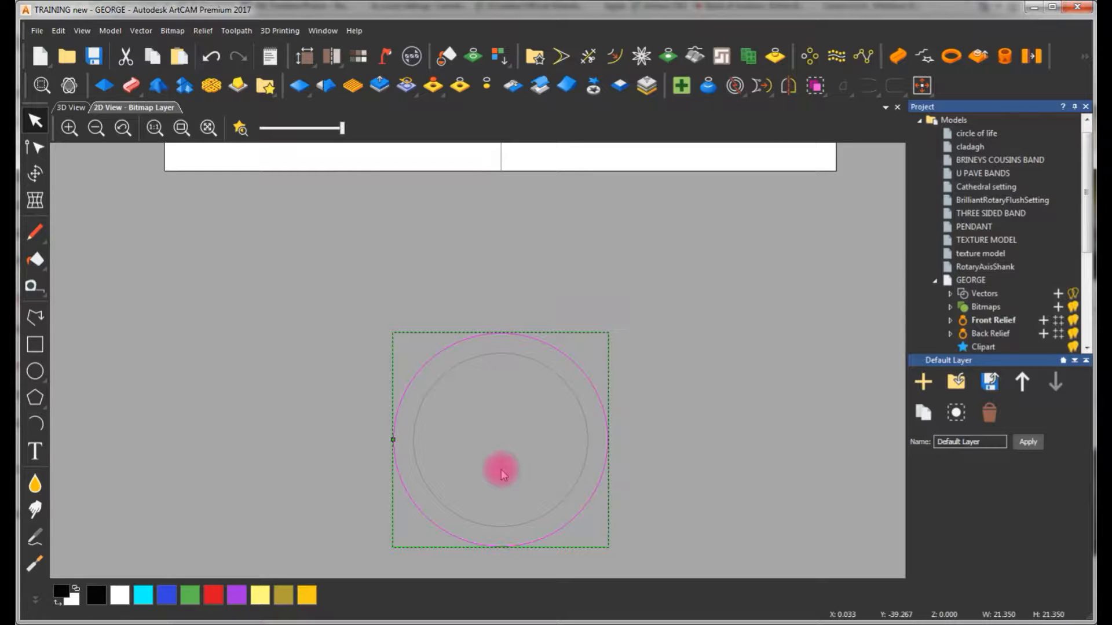
left_click(525, 250)
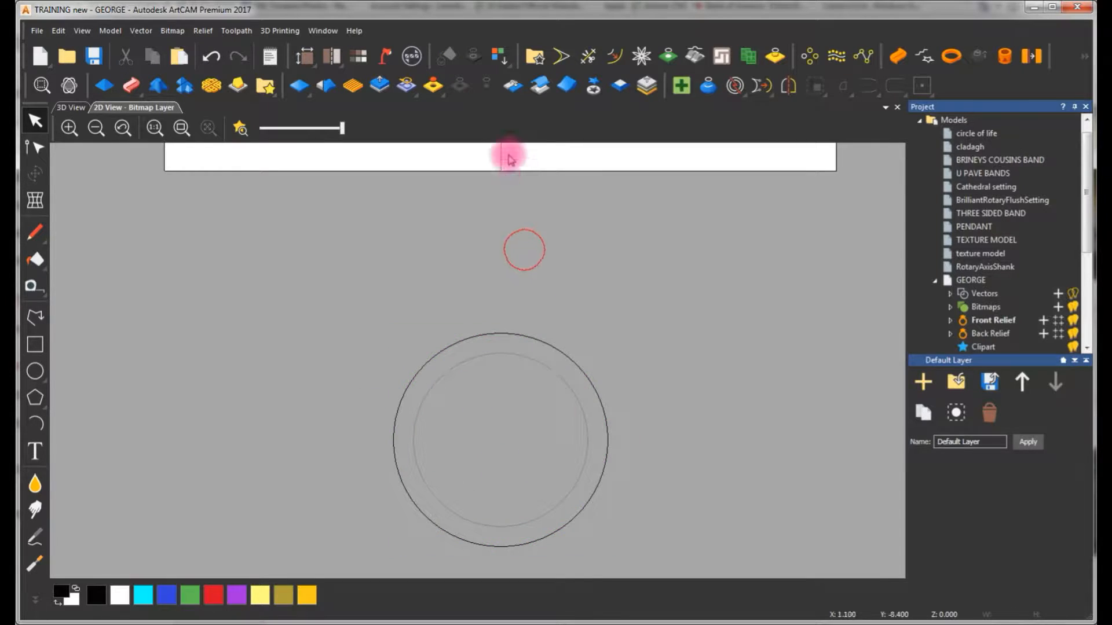
scroll(514, 231, "down", 1)
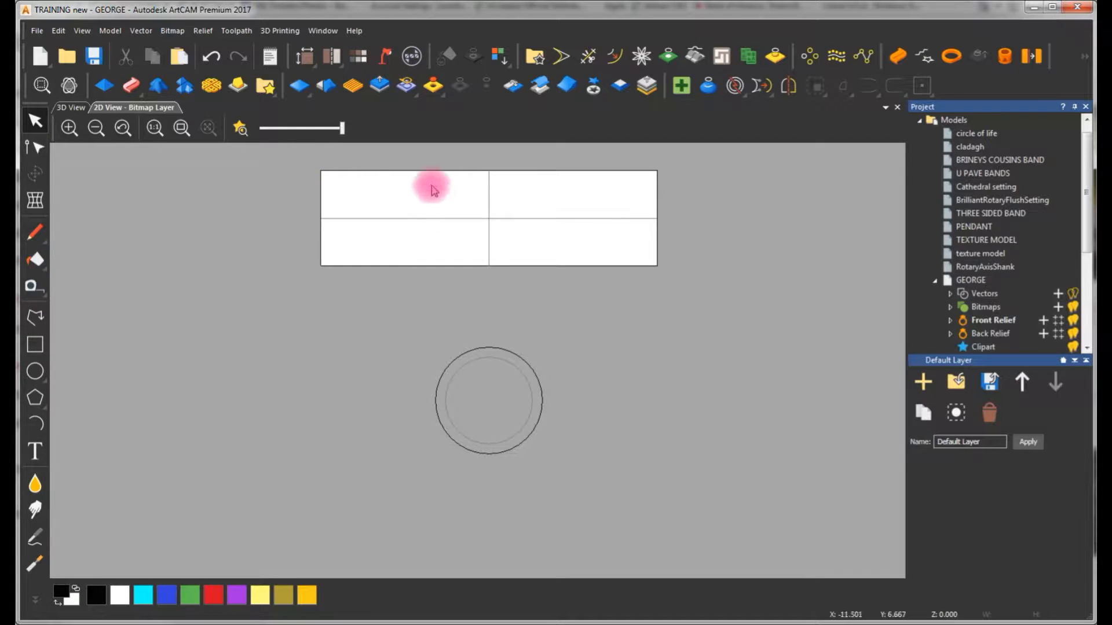
Draw a horizontal polyline about 76 mm long just above the shank's centre line, extending past both ends of the layout
left_click(40, 320)
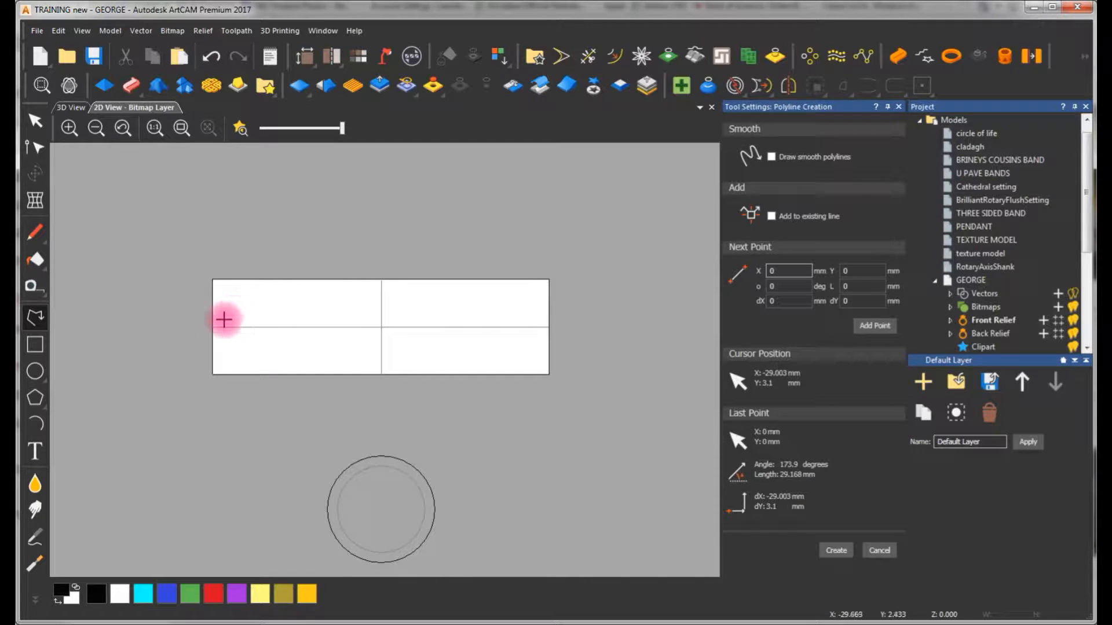
left_click(200, 318)
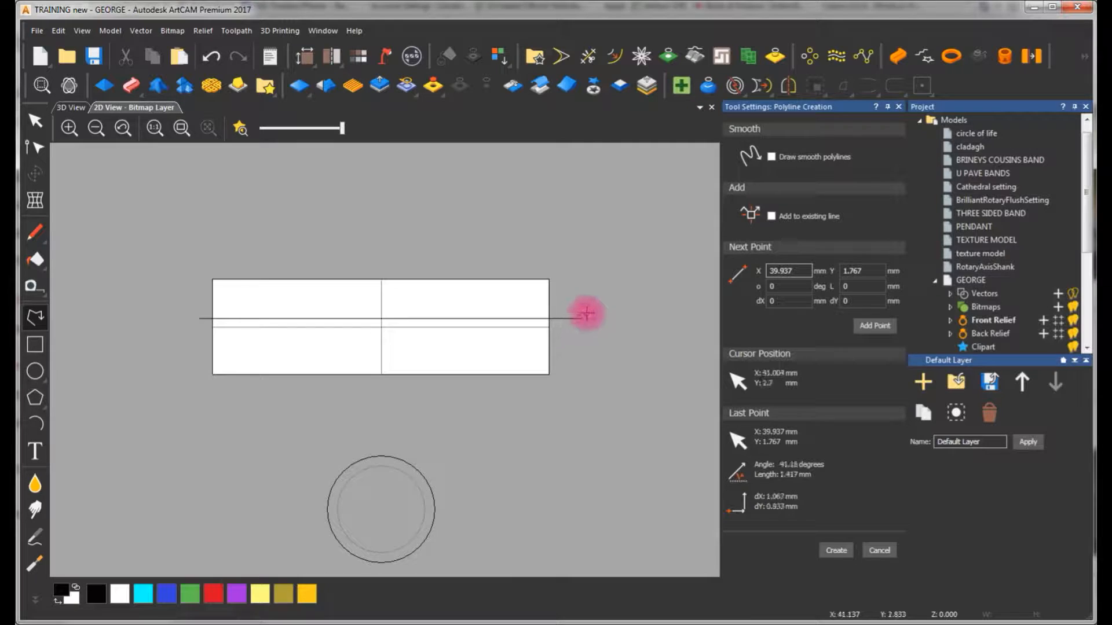
right_click(586, 313)
left_click(587, 313)
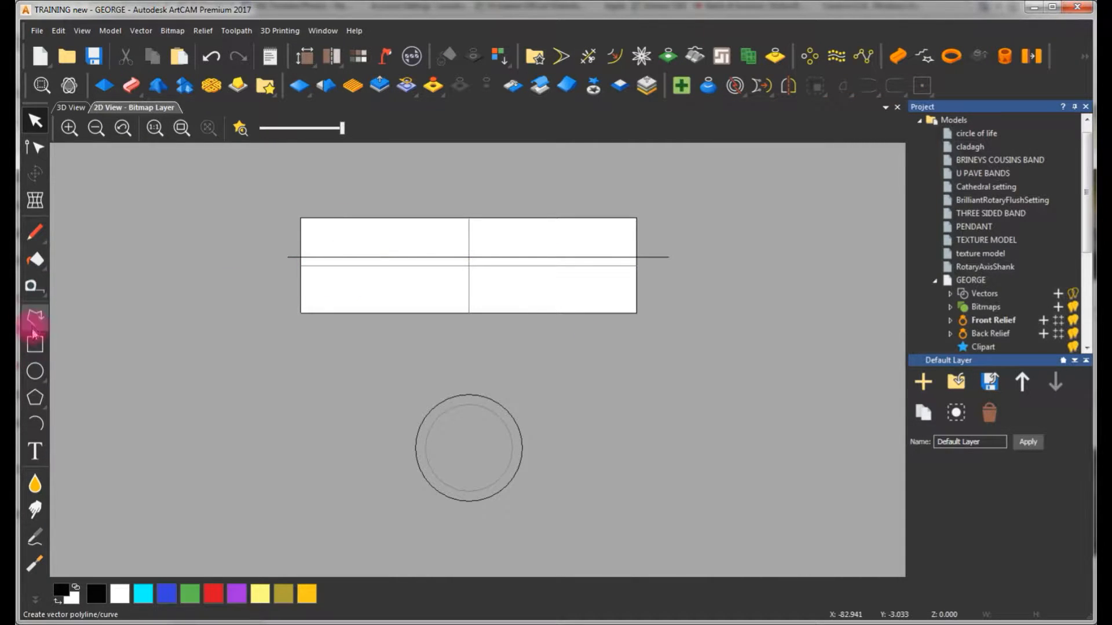
Mirror a copy of the new line vertically about the shank's horizontal centre line
left_click(377, 265)
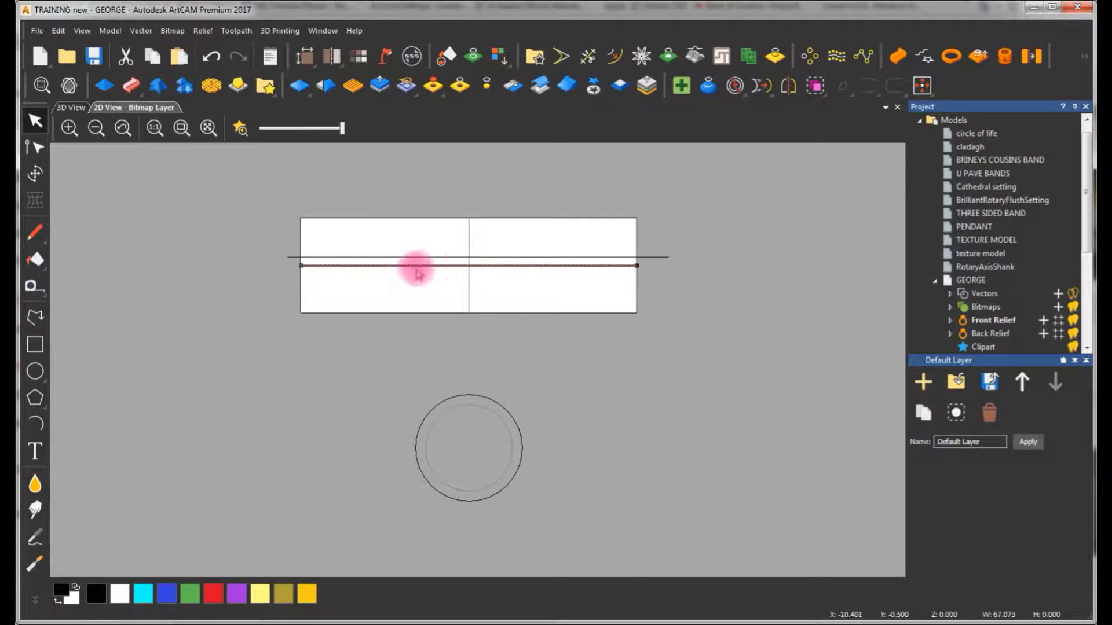
left_click(462, 257)
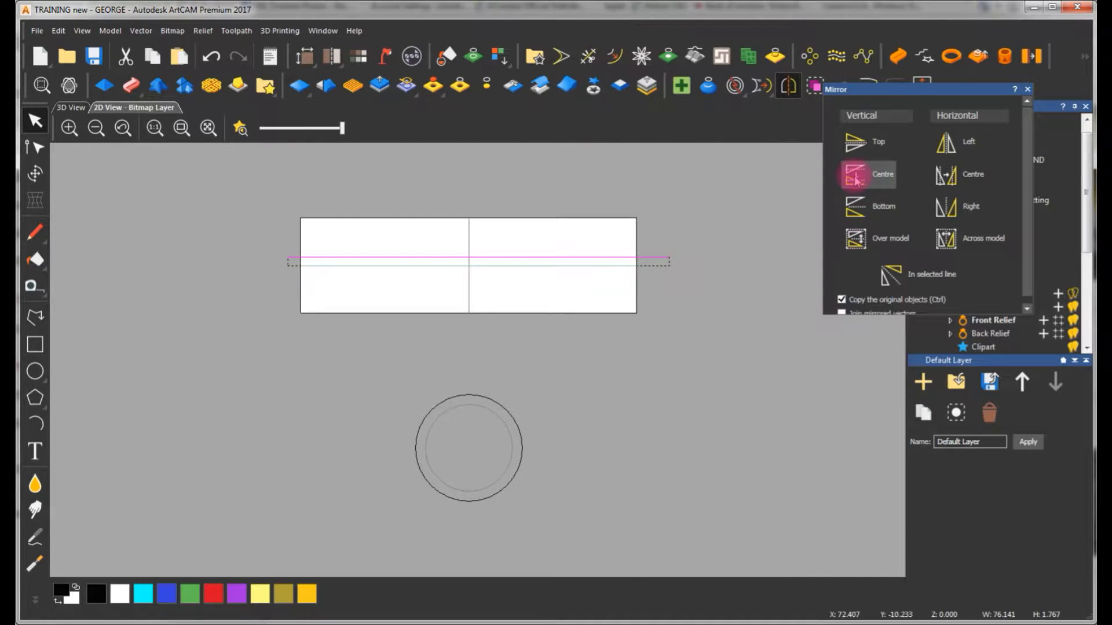
left_click(855, 206)
left_click(614, 200)
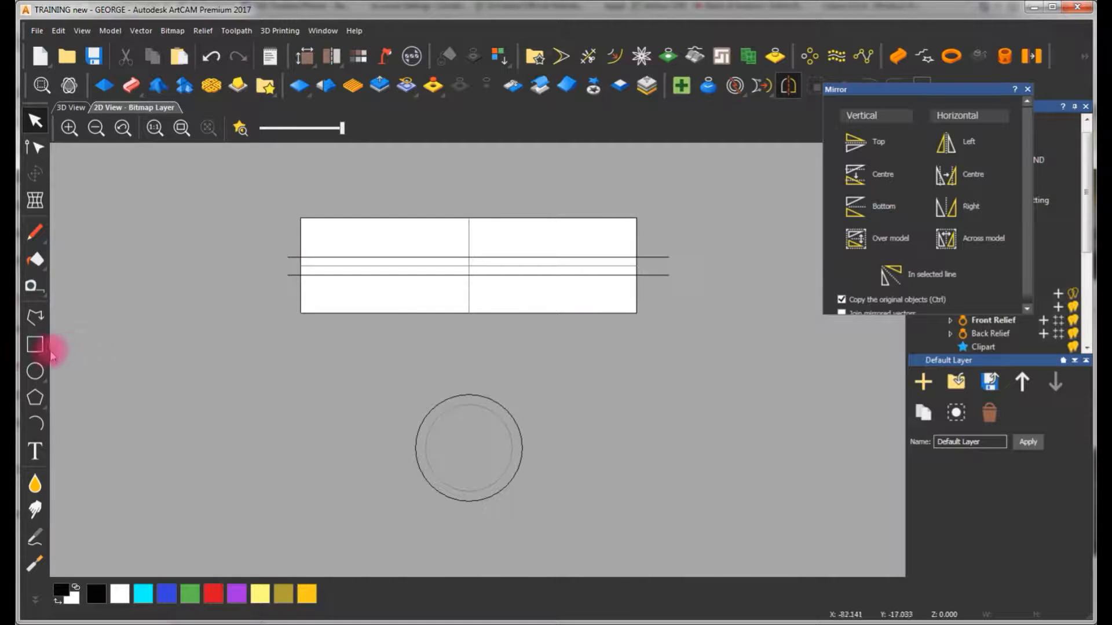
Draw a small rectangle about 5.3 mm wide and 1.7 mm high in the upper-left part of the shank layout
left_click(36, 345)
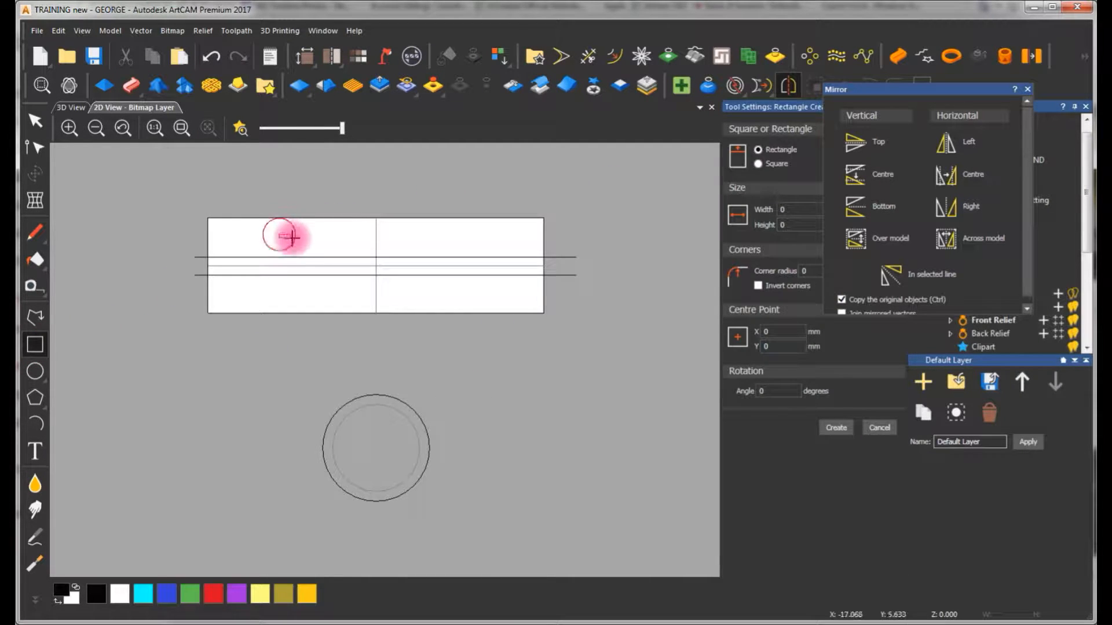
left_click_drag(302, 244, 306, 244)
key("Escape")
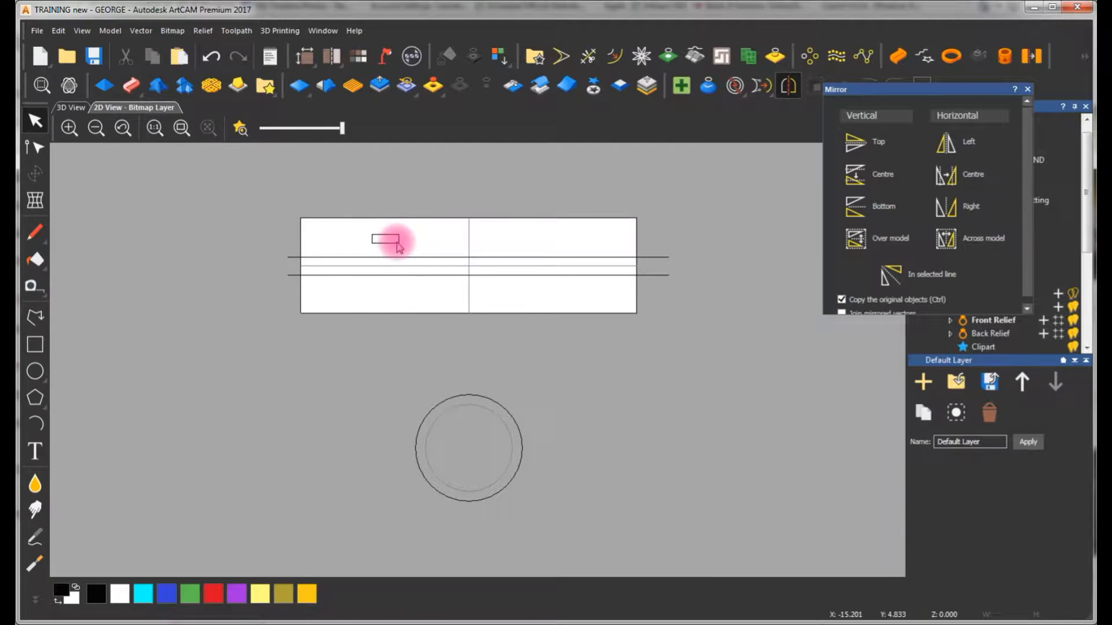
Remove the small rectangle's bottom edge in node editing to leave an open, flat-topped cross-section profile
left_click(398, 240)
scroll(394, 238, "up", 1)
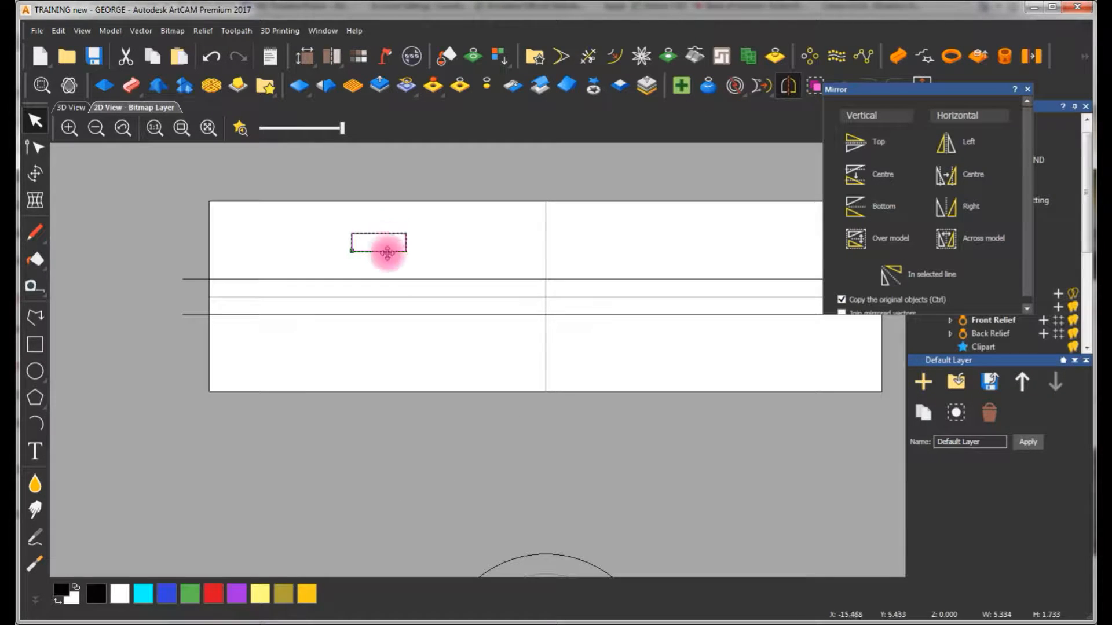
key("n")
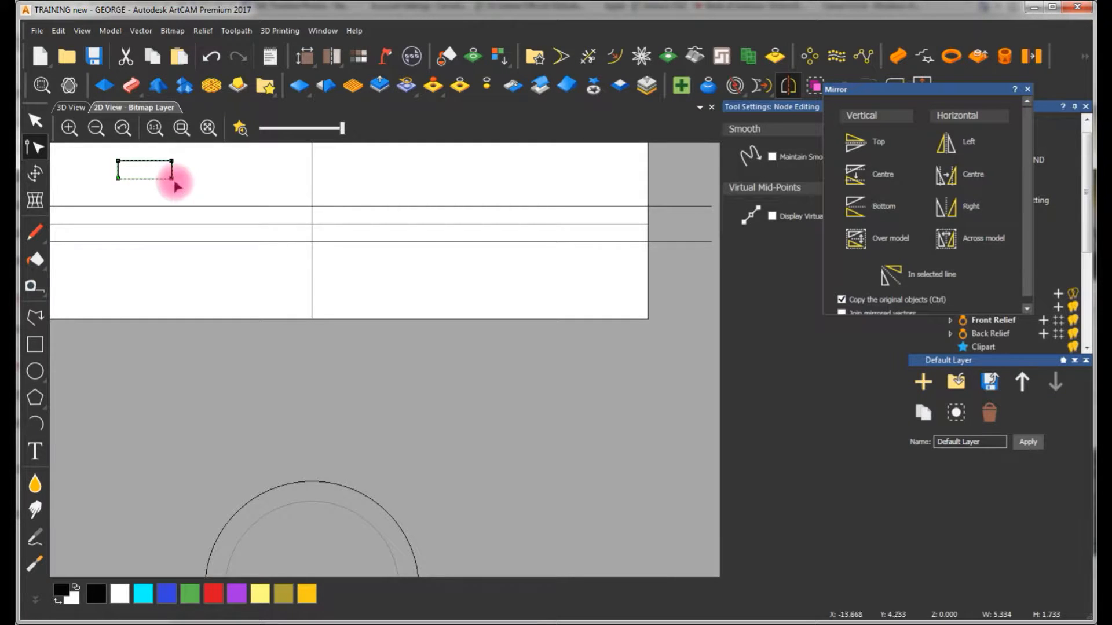
scroll(180, 183, "down", 1)
left_click(318, 255)
scroll(276, 257, "up", 1)
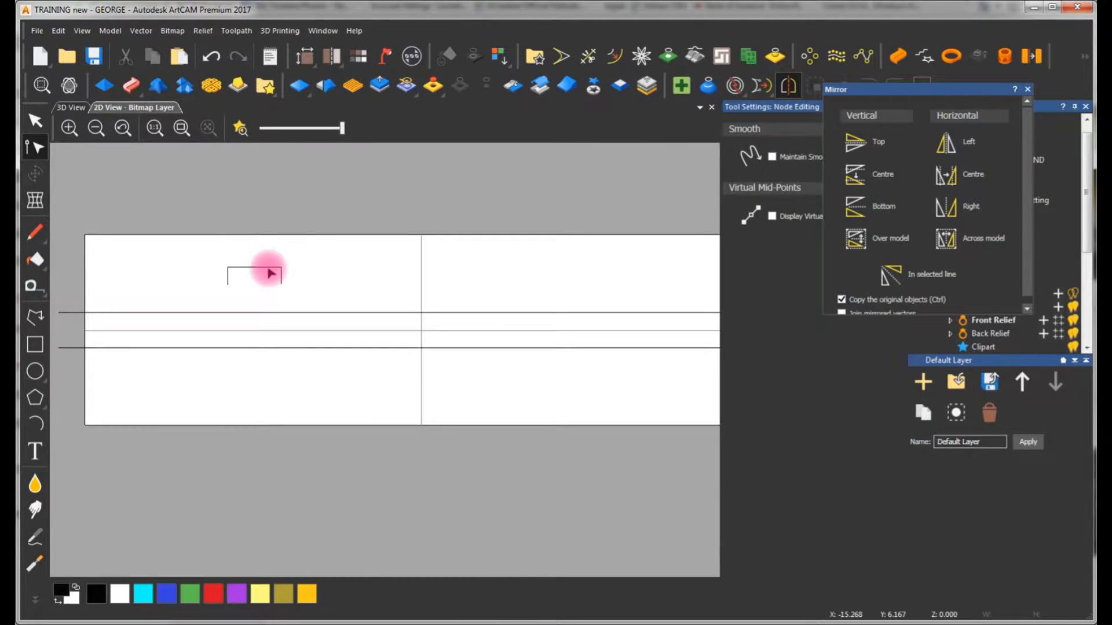
key("n")
Copy the open flat profile to its right and bend the copy's top edge upward into an arc
left_click(297, 195)
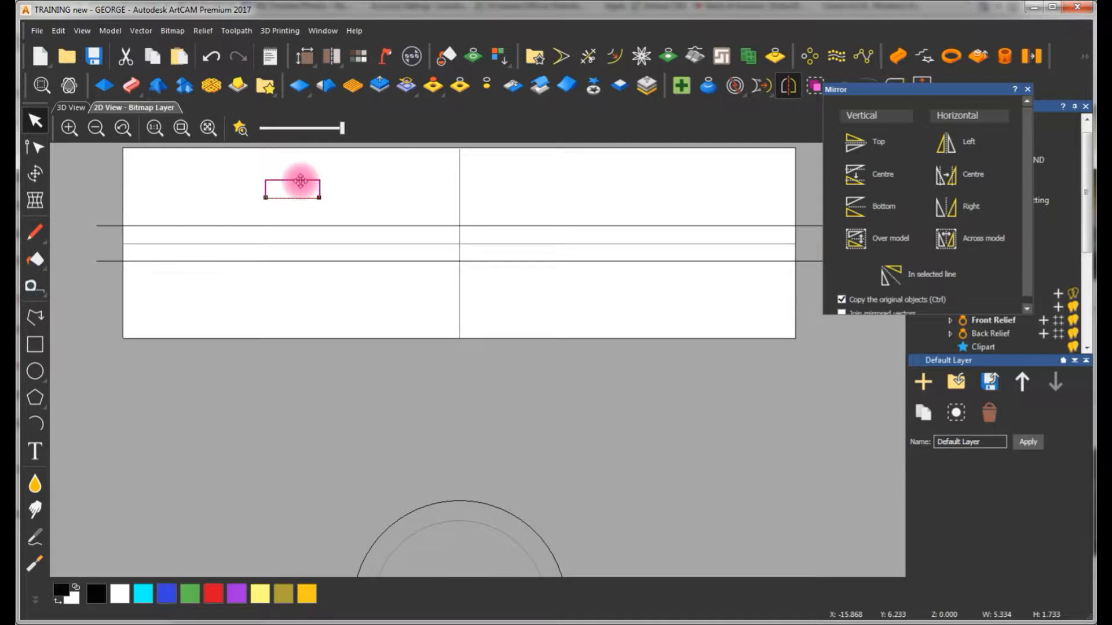
left_click_drag(297, 178, 386, 190, "ctrl")
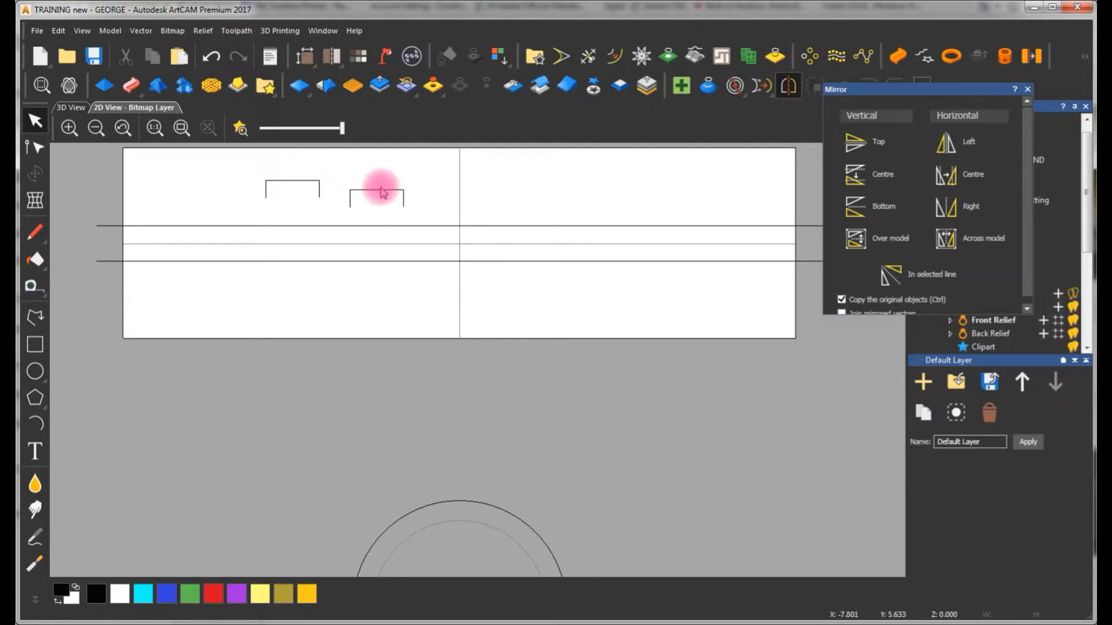
left_click(381, 191)
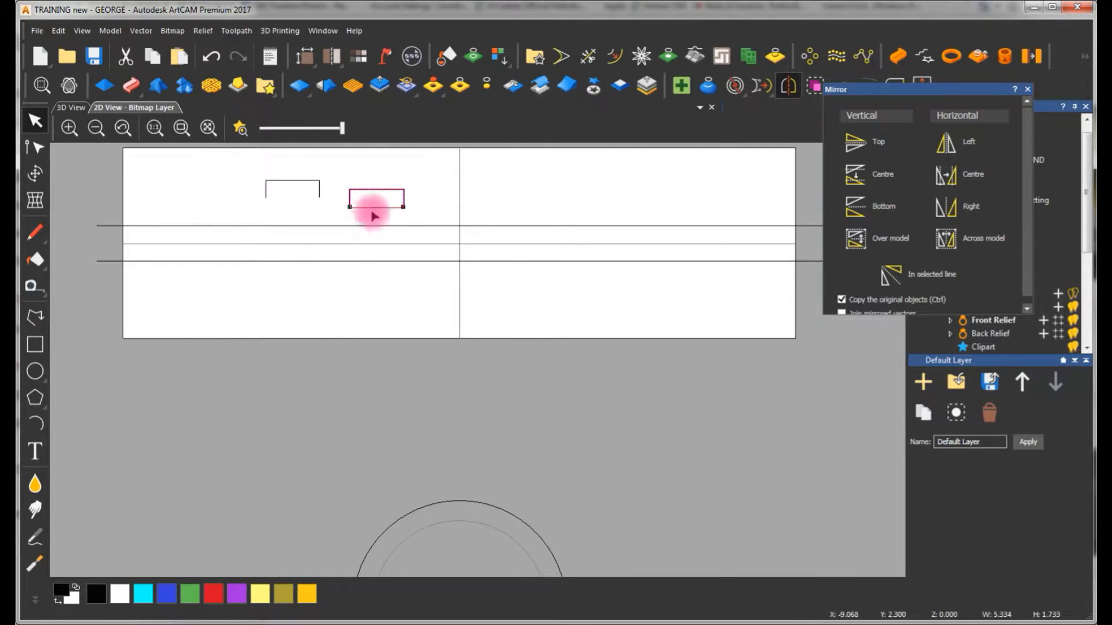
double_click(365, 202)
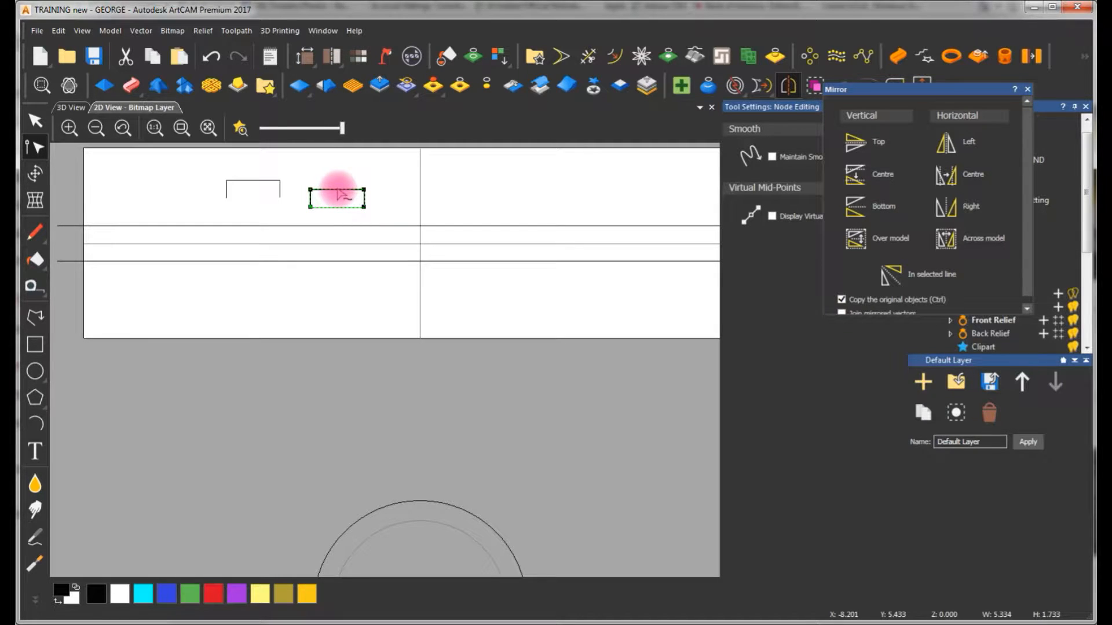
left_click_drag(337, 161, 337, 178)
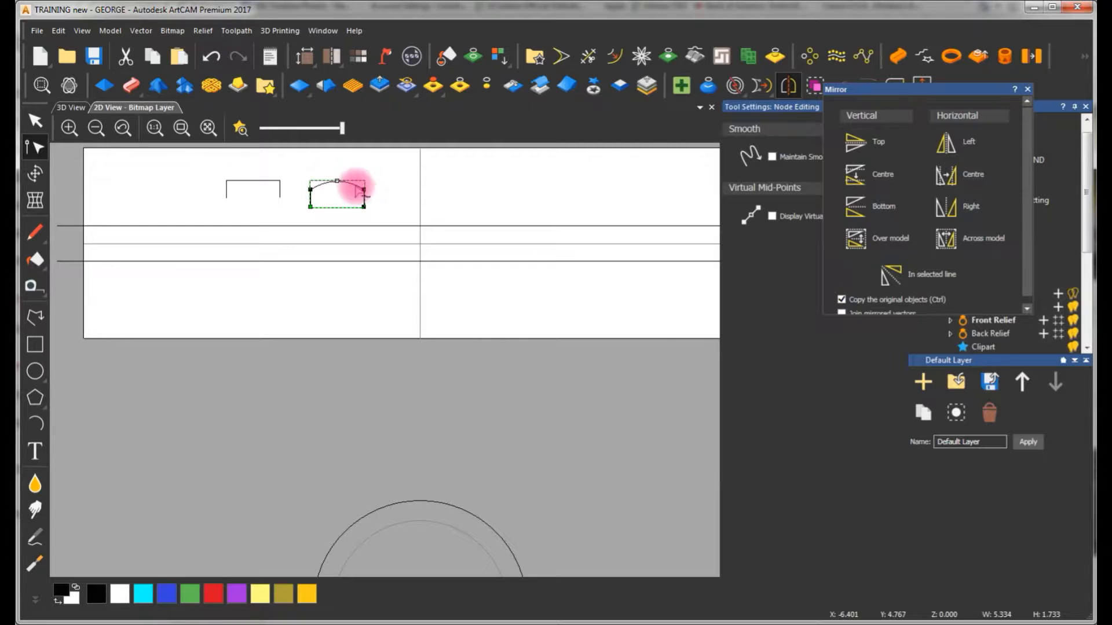
left_click(368, 168)
Compare the flat and arched profiles with the two horizontal lines and the ring circles in the layout
scroll(345, 205, "up", 2)
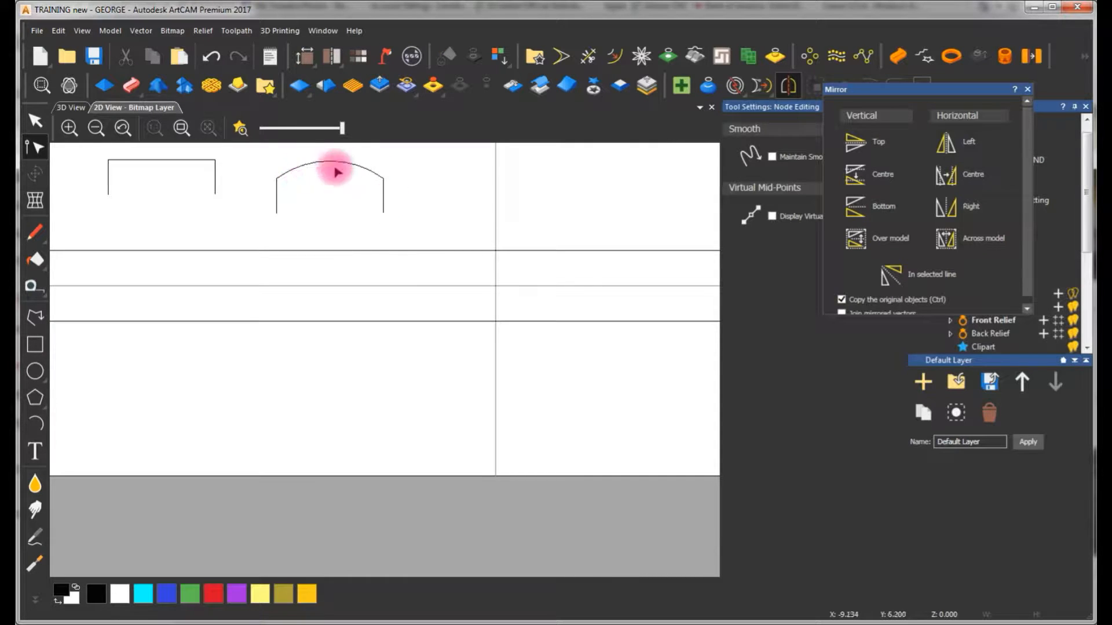
left_click(194, 167)
scroll(298, 238, "down", 2)
scroll(348, 392, "down", 2)
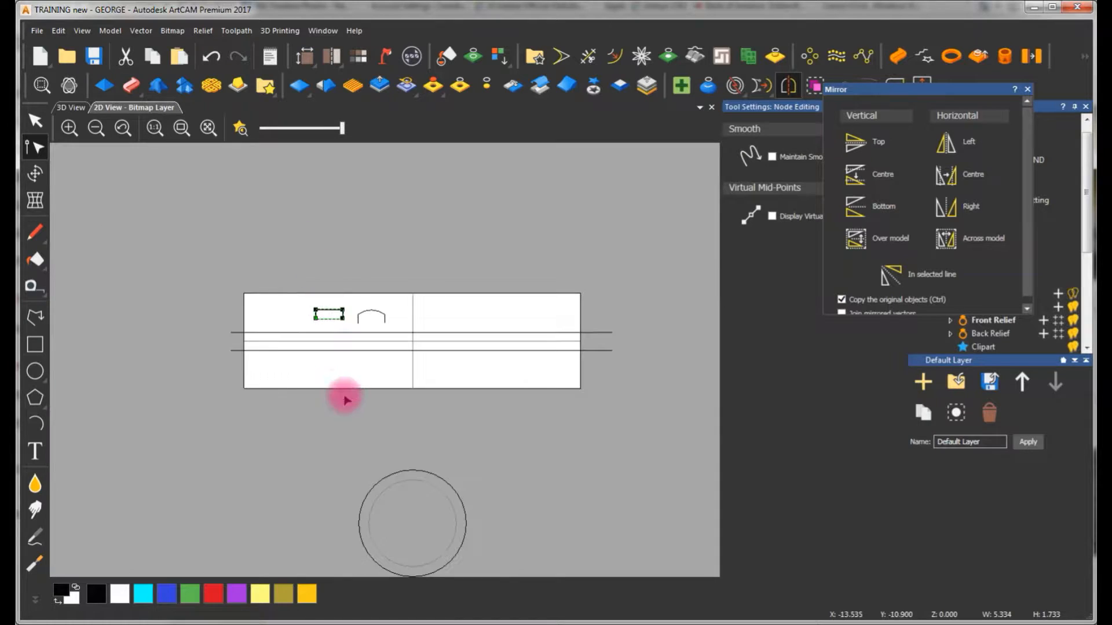
left_click(398, 299)
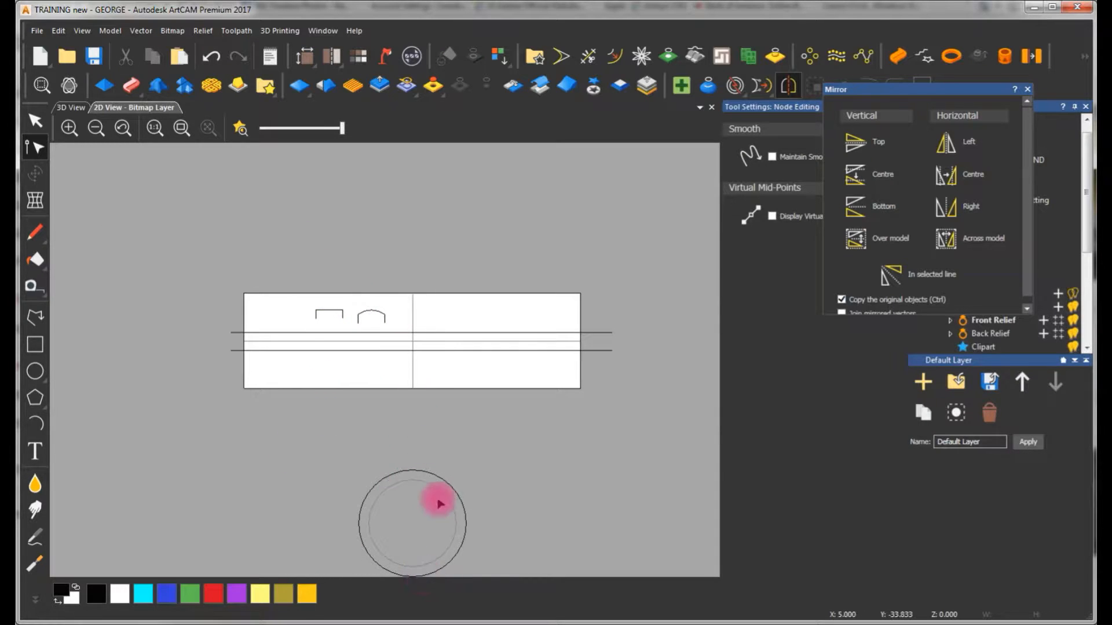
scroll(437, 503, "down", 1)
scroll(407, 426, "up", 1)
left_click(444, 355)
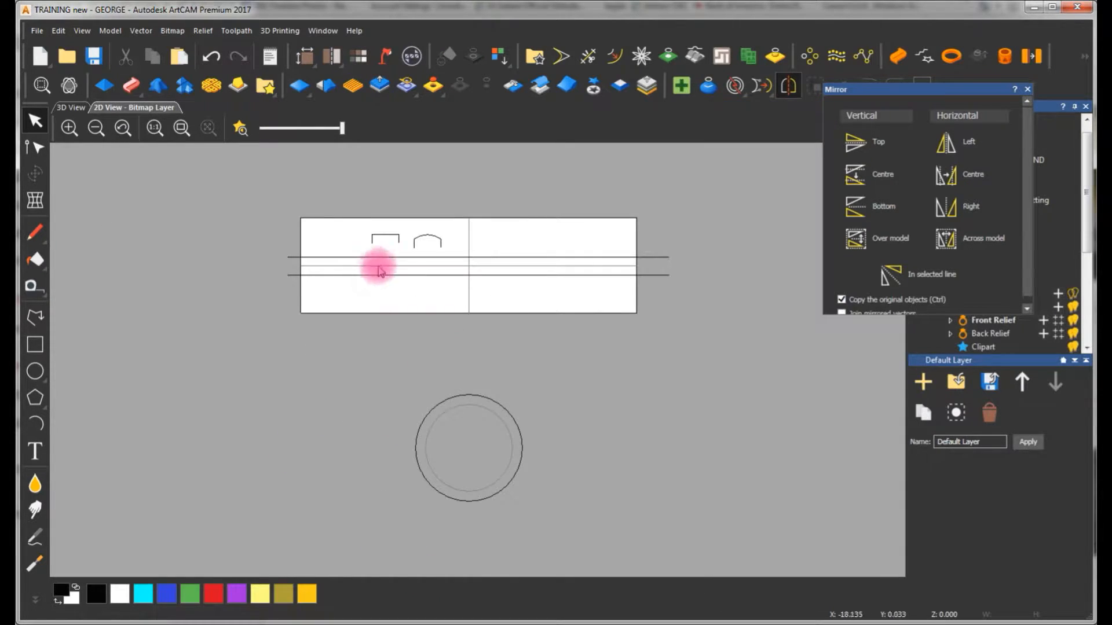
Apply a Two Rail Ring Sweep of the flat profile along the two horizontal lines, with the outer circle as silhouette and Merge High
left_click(396, 257)
left_click(431, 275, "shift")
left_click(389, 234, "shift")
left_click(470, 395, "shift")
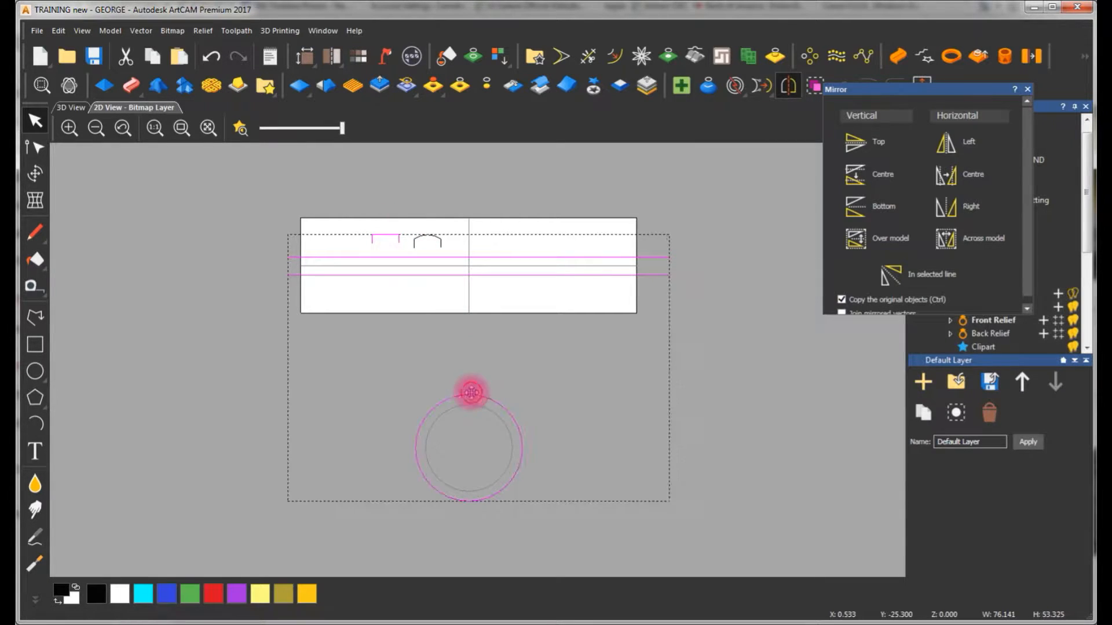
left_click(1027, 91)
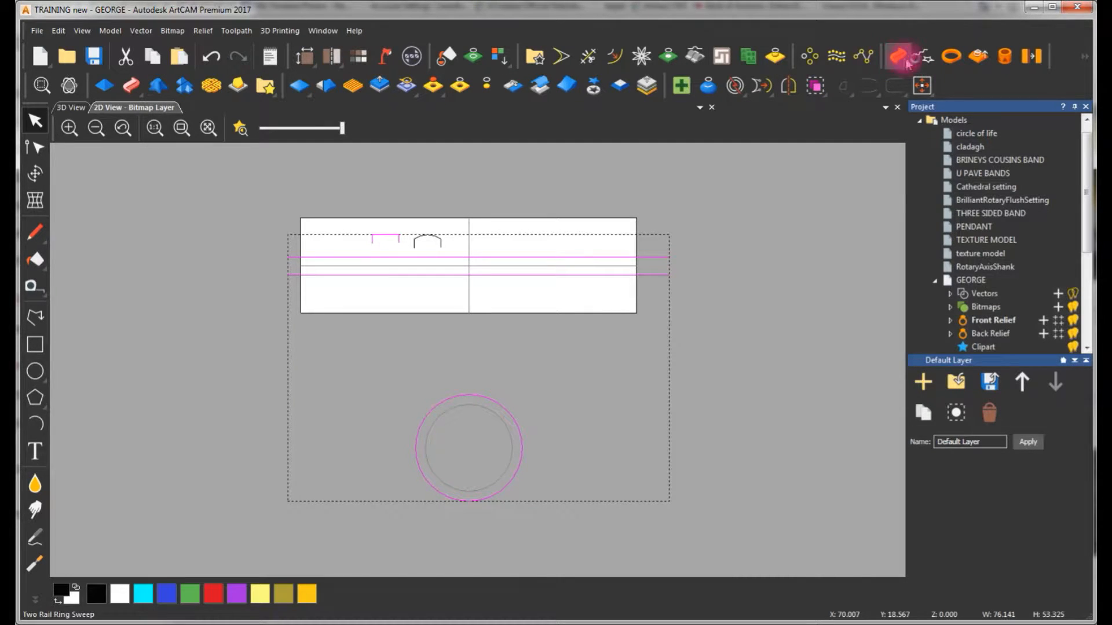
left_click(898, 56)
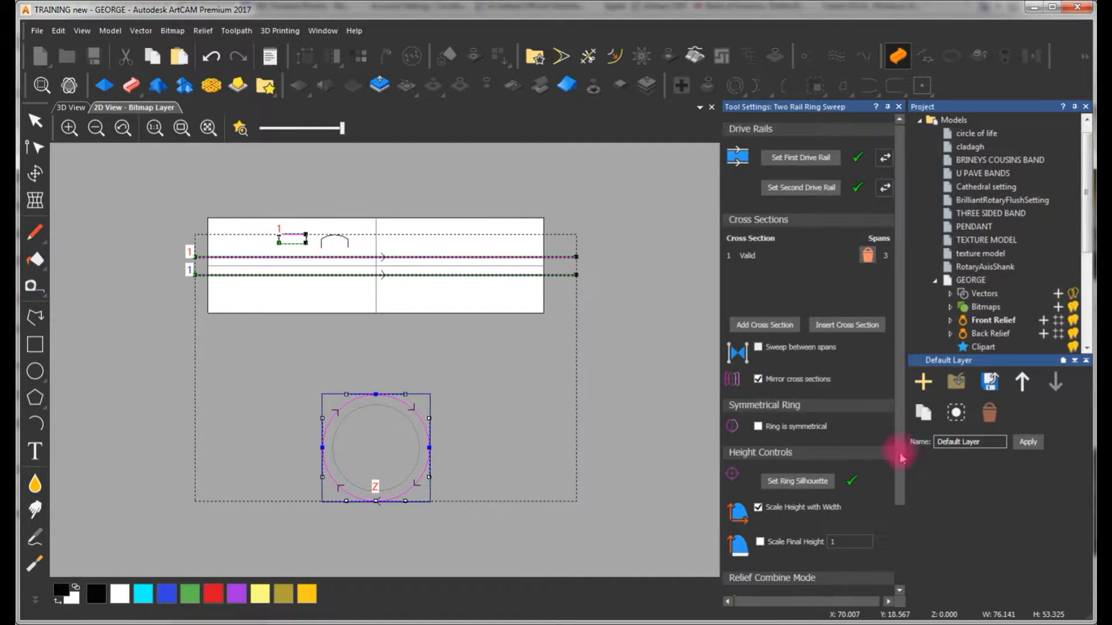
scroll(902, 459, "down", 3)
left_click(78, 109)
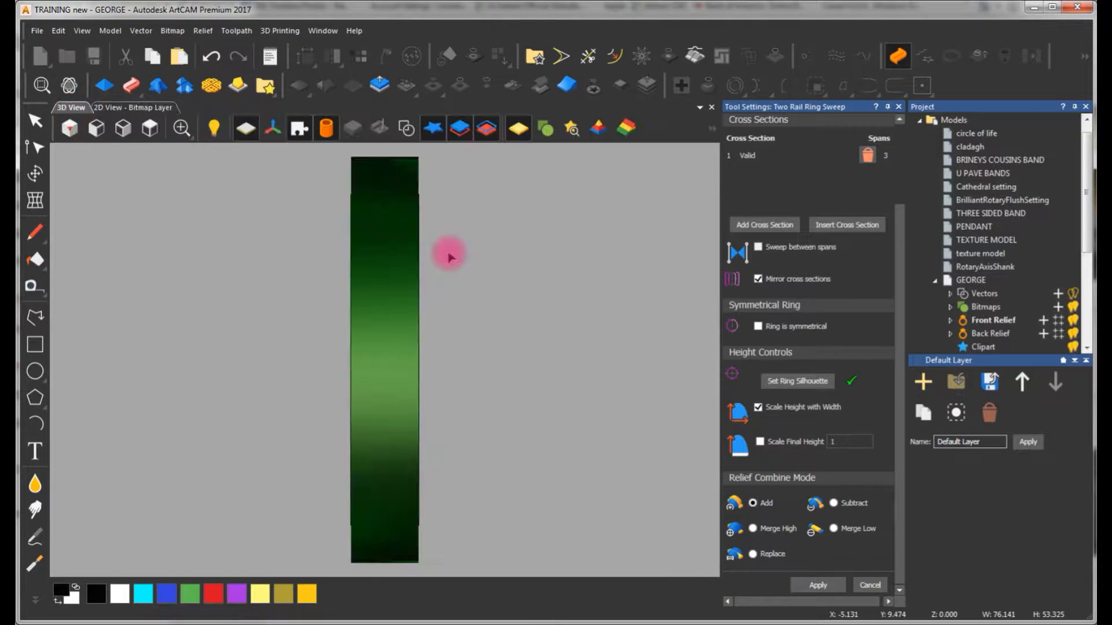
left_click_drag(510, 368, 123, 346)
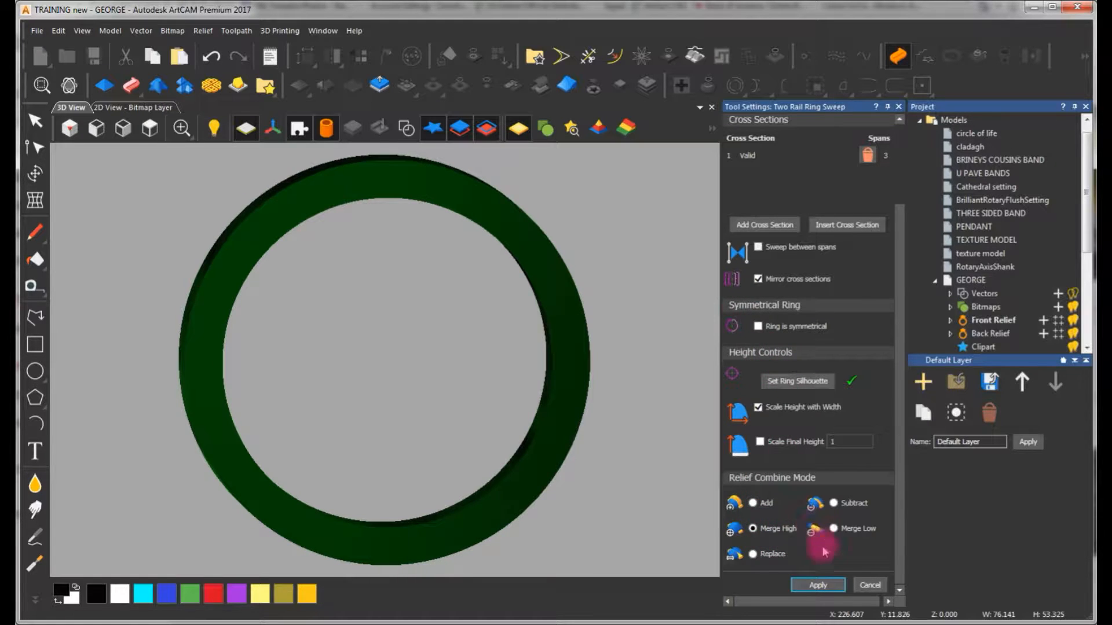
left_click(818, 586)
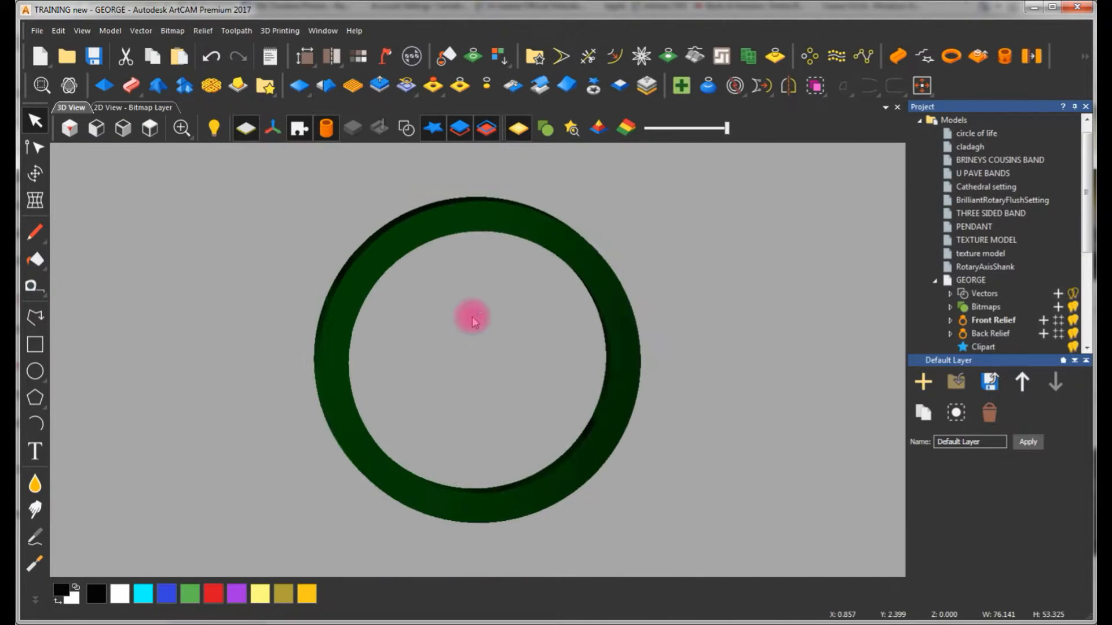
Turn on the relief preview in the 2D layout and inspect the swept ring from several angles in 3D
left_click_drag(360, 392, 656, 357)
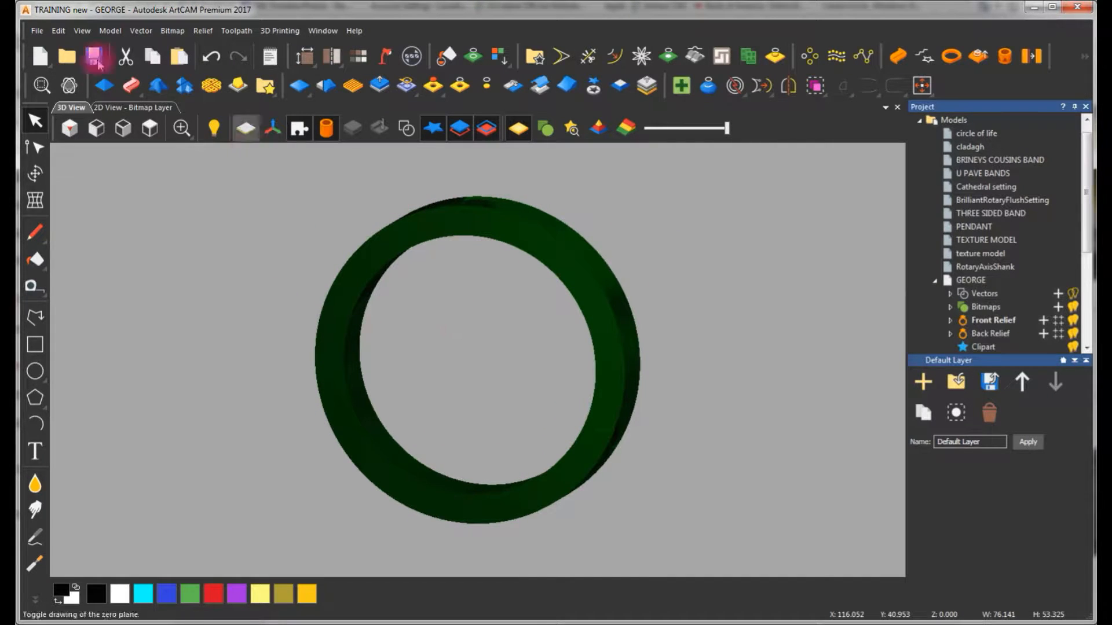
left_click(122, 108)
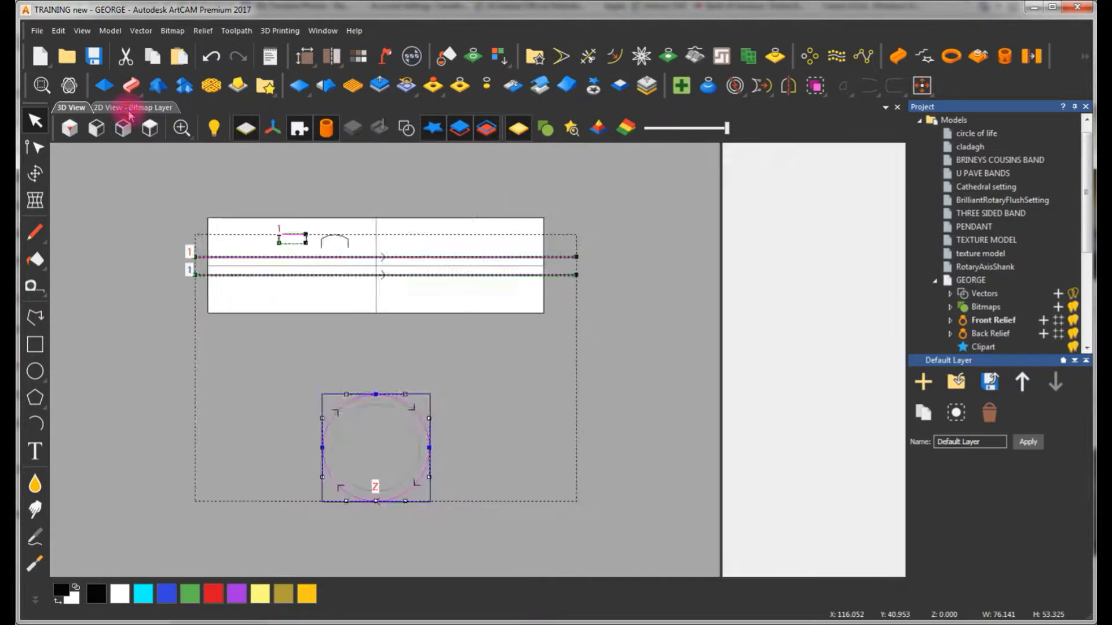
left_click(240, 128)
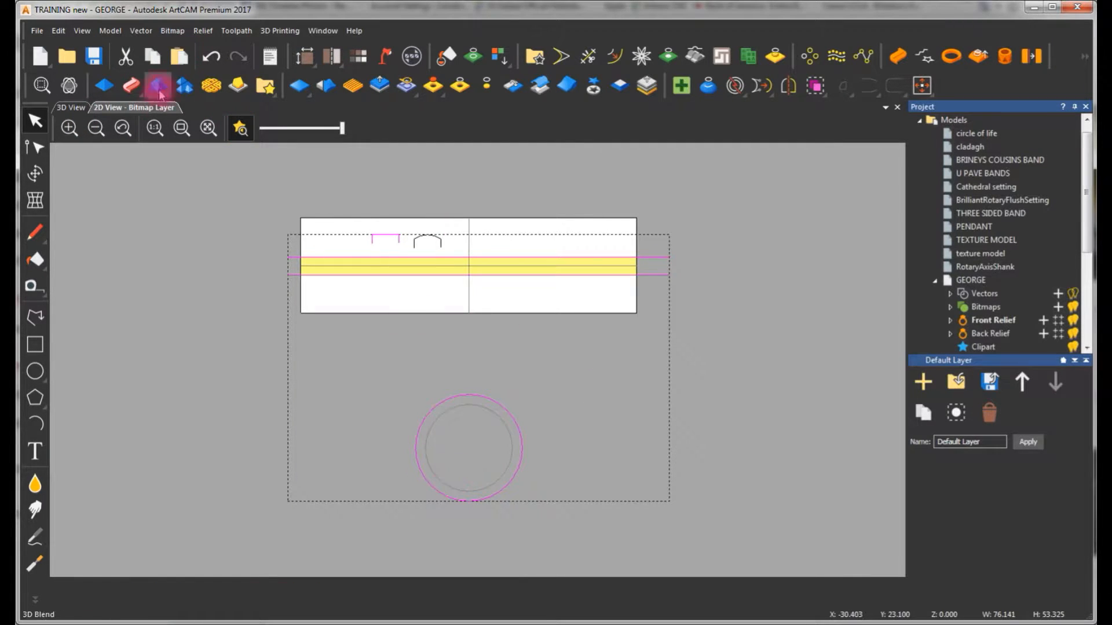
left_click(72, 108)
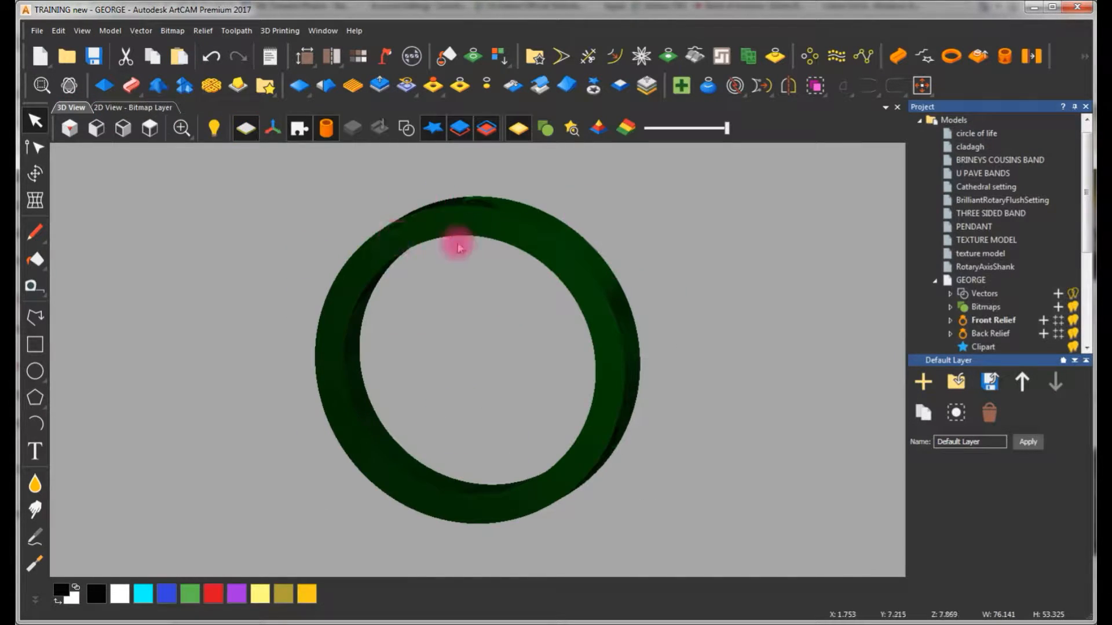
left_click_drag(465, 277, 503, 236)
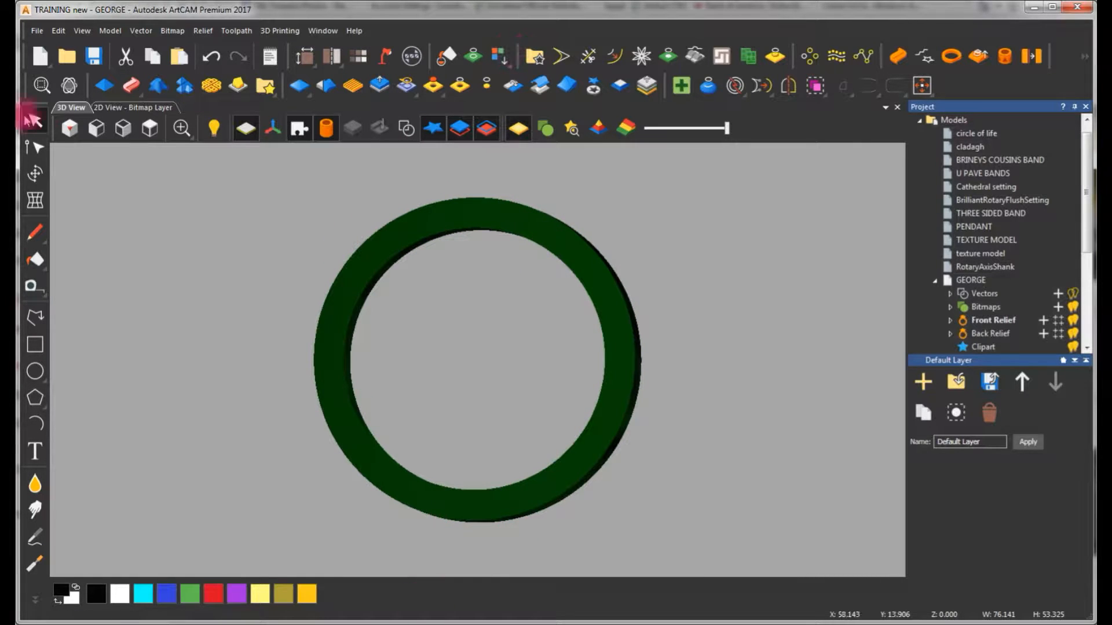
left_click(144, 108)
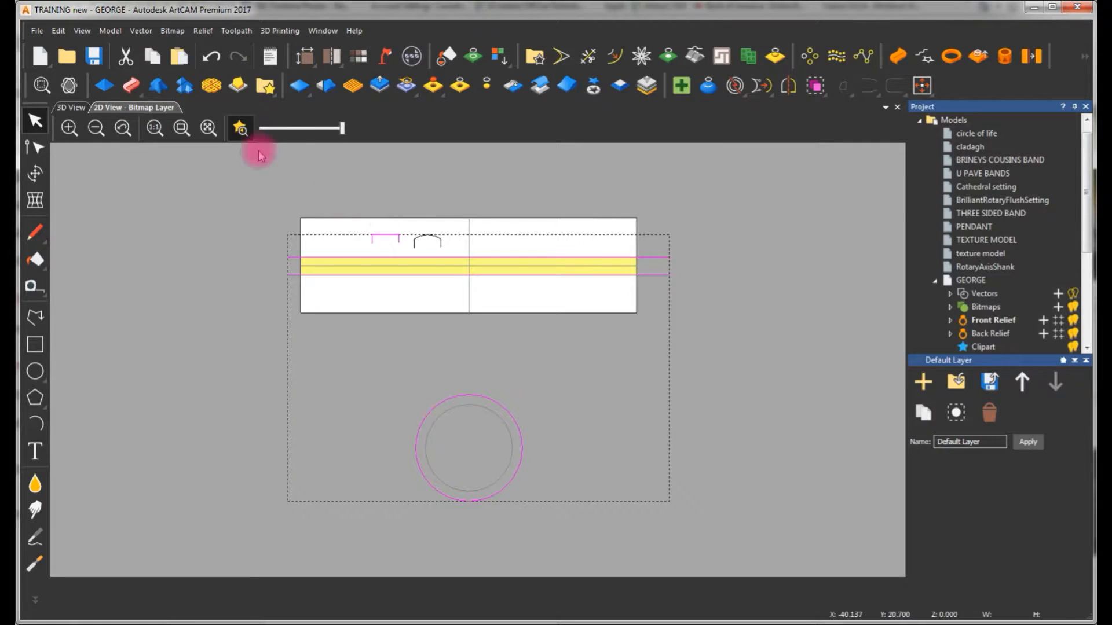
Reset the relief to clear the flat swept band from the layout
left_click(300, 86)
left_click(439, 303)
scroll(472, 347, "down", 4)
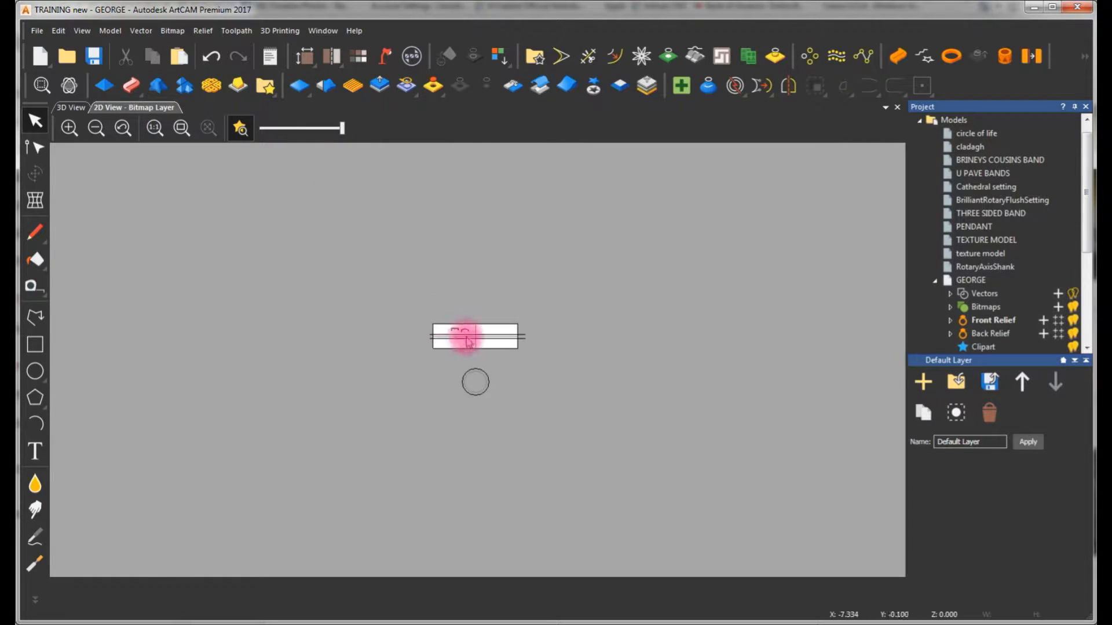
Nudge the outer ring silhouette circle slightly upward, off-centre from the inner circle
scroll(469, 343, "up", 4)
left_click(516, 478)
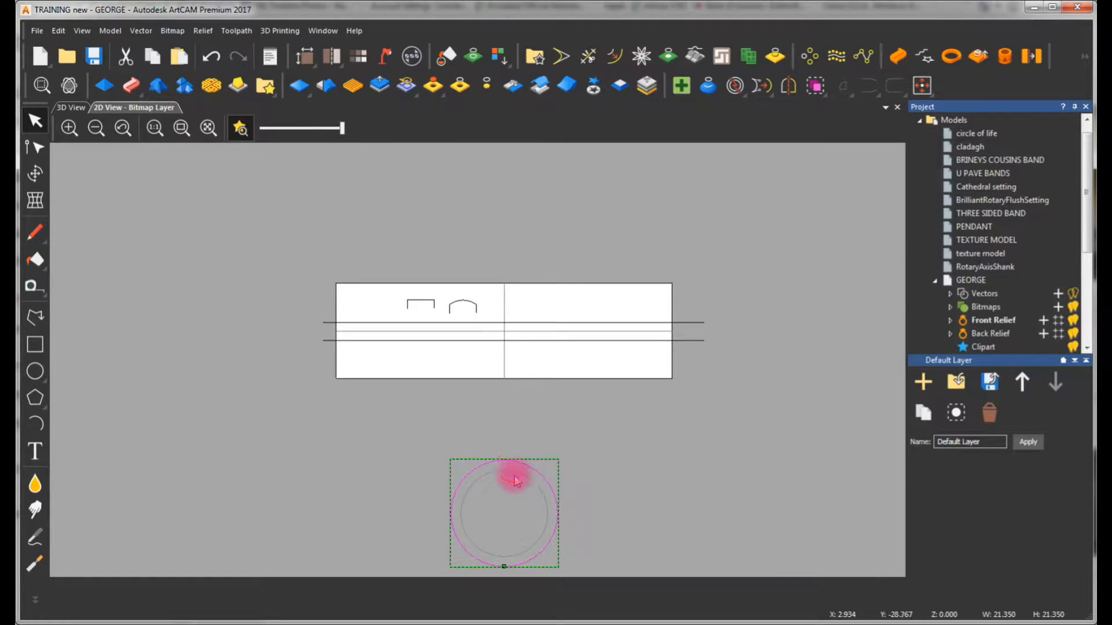
scroll(489, 410, "down", 2)
scroll(481, 457, "up", 4)
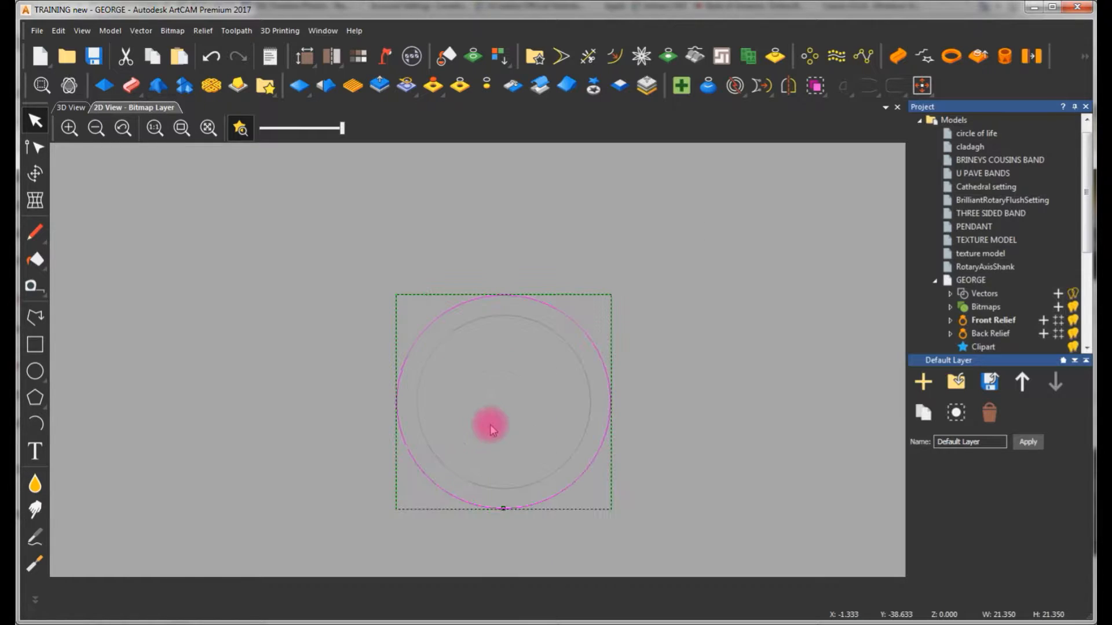
key("Up")
key("Up")
key("Up")
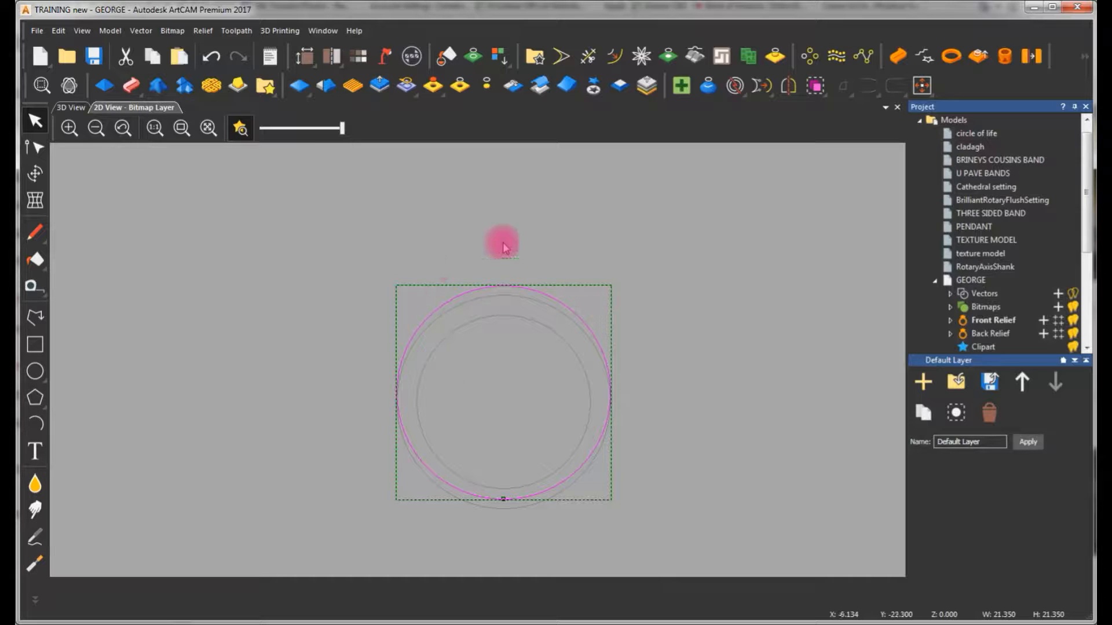
Preview a Two Rail Ring Sweep of the arched profile along the two horizontal lines, using the raised outer circle as silhouette
scroll(505, 334, "down", 3)
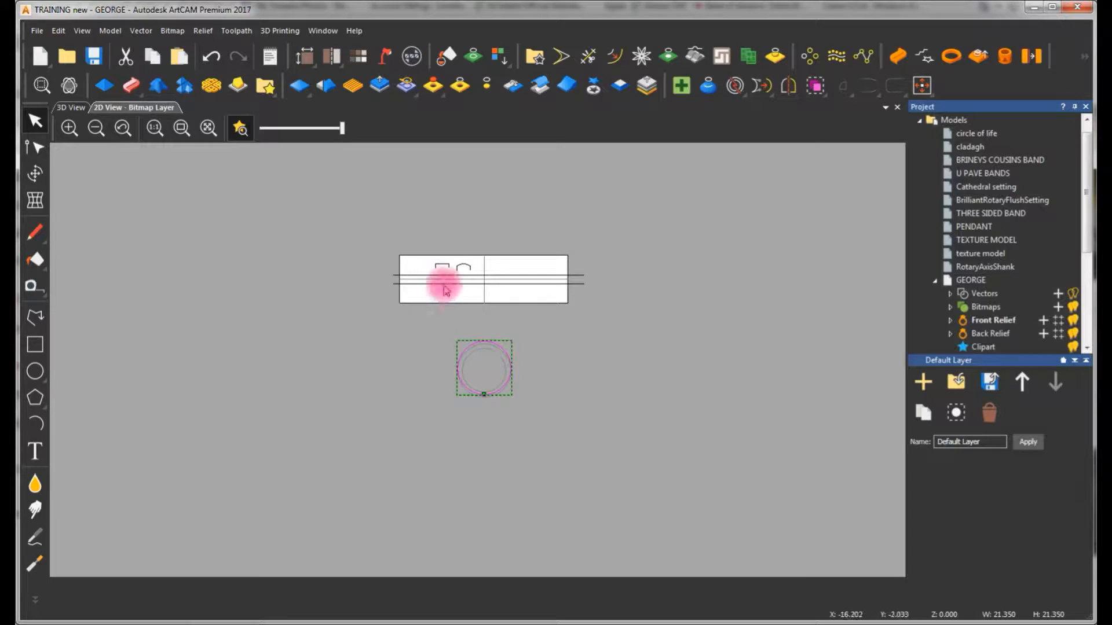
left_click(482, 314)
left_click(464, 274)
scroll(463, 275, "up", 3)
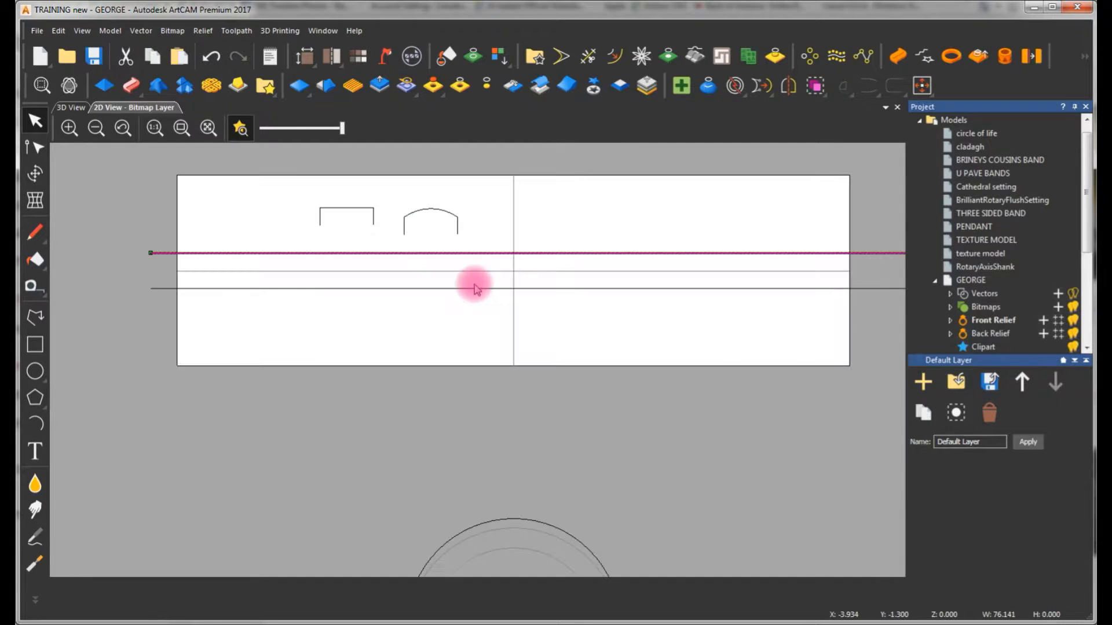
left_click(483, 288, "shift")
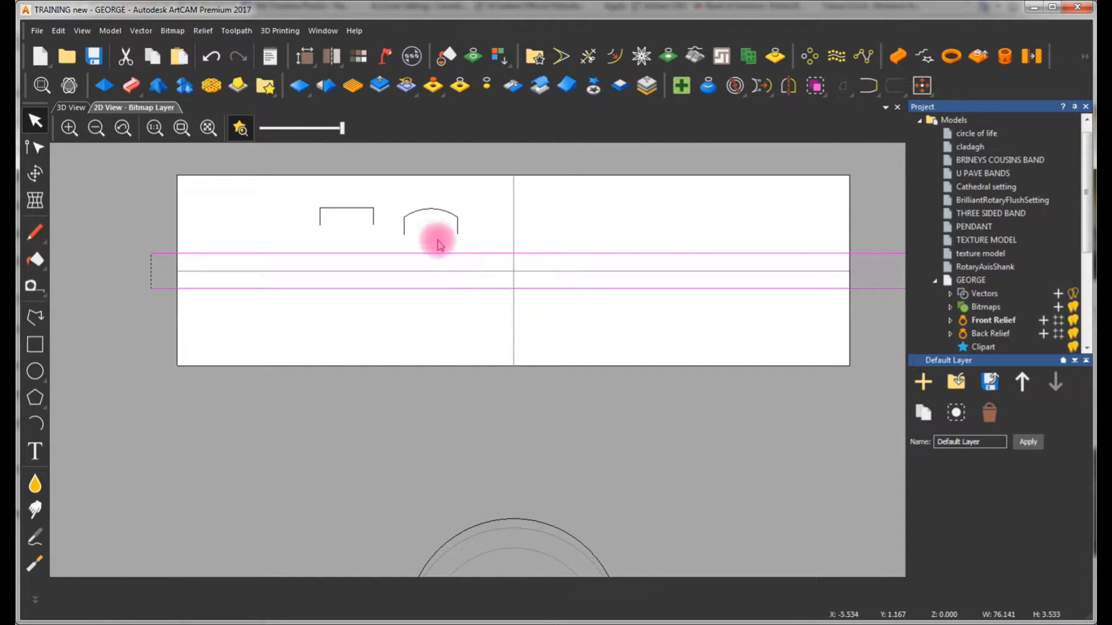
left_click(449, 214, "shift")
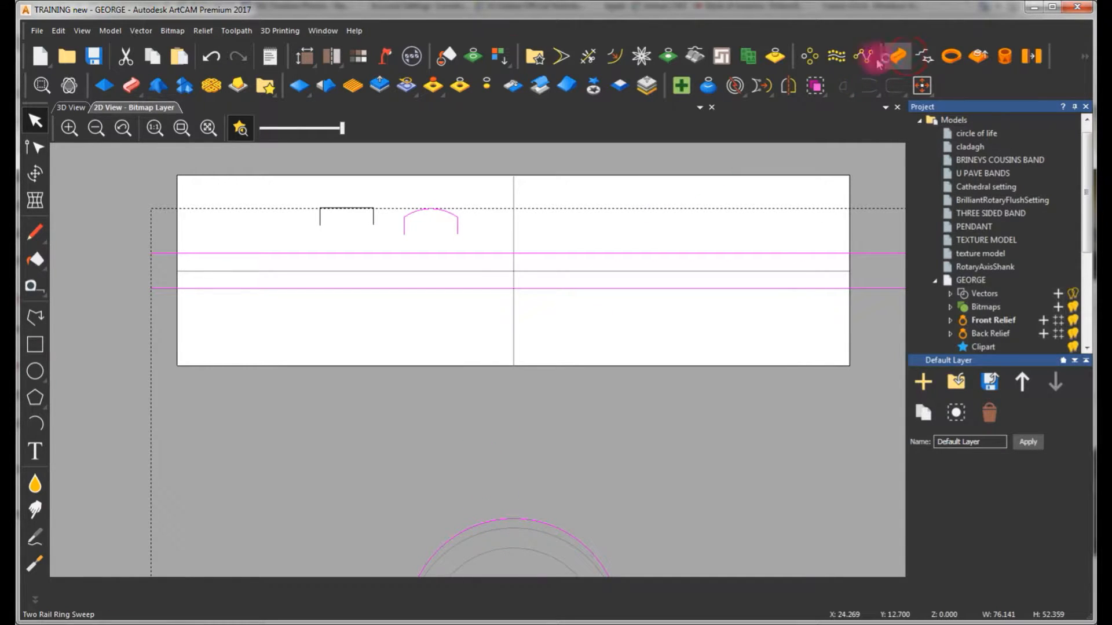
left_click(898, 56)
left_click(66, 109)
Inspect the arched ring preview from several angles in 3D and discard the sweep
left_click_drag(246, 213, 274, 461)
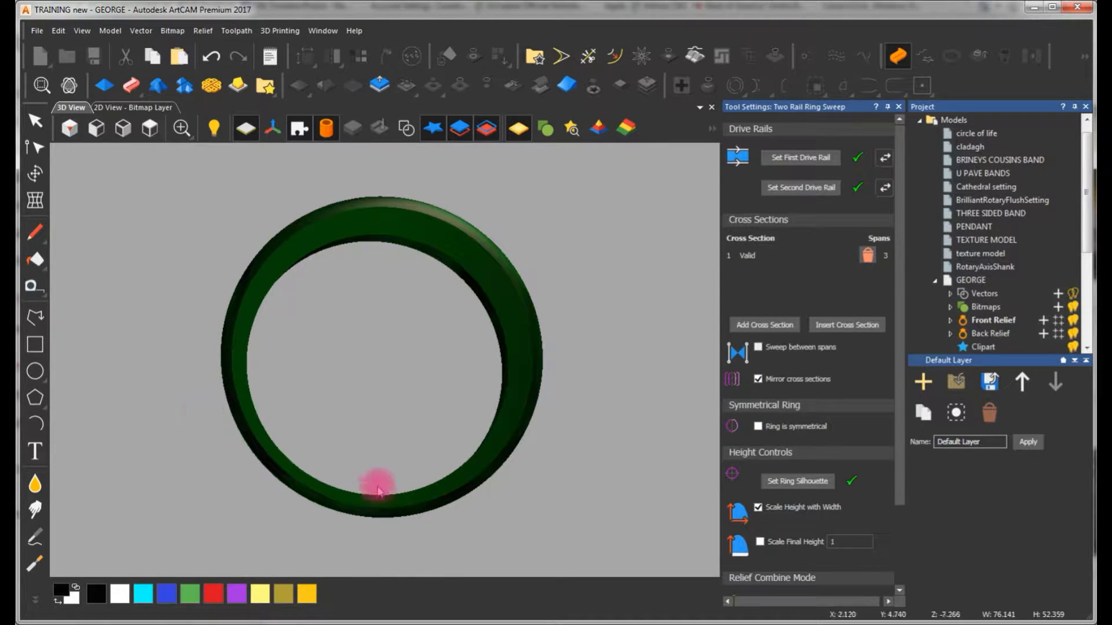
left_click_drag(370, 241, 244, 278)
left_click(154, 107)
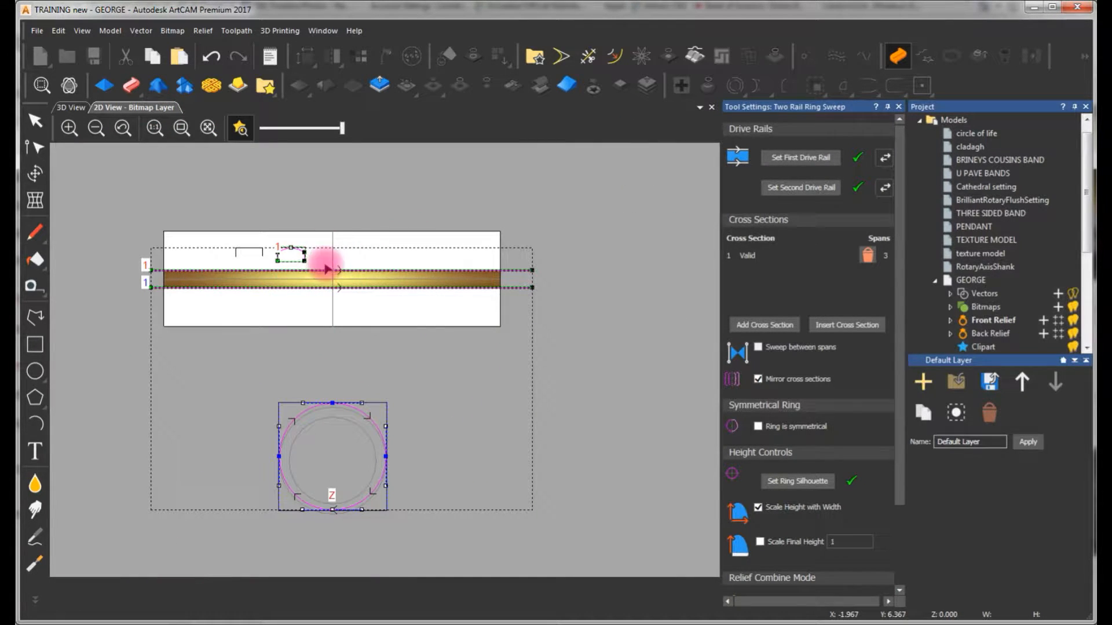
key("Escape")
key("Escape")
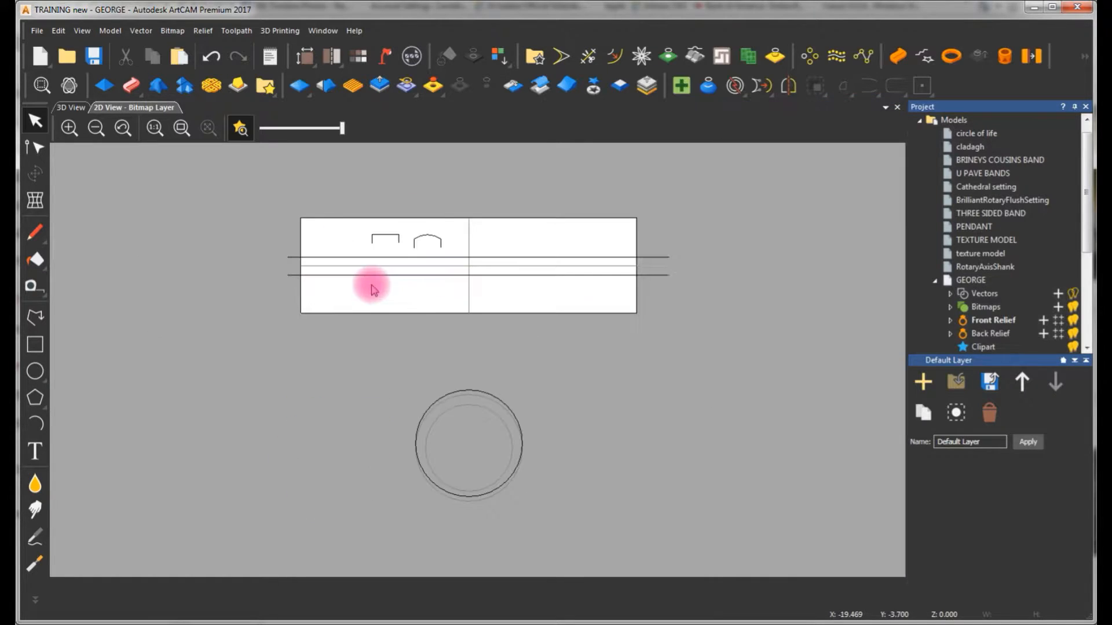
Draw a circle about 5.9 mm in diameter centred at X 0, Y 0 on the shank layout
scroll(480, 279, "up", 2)
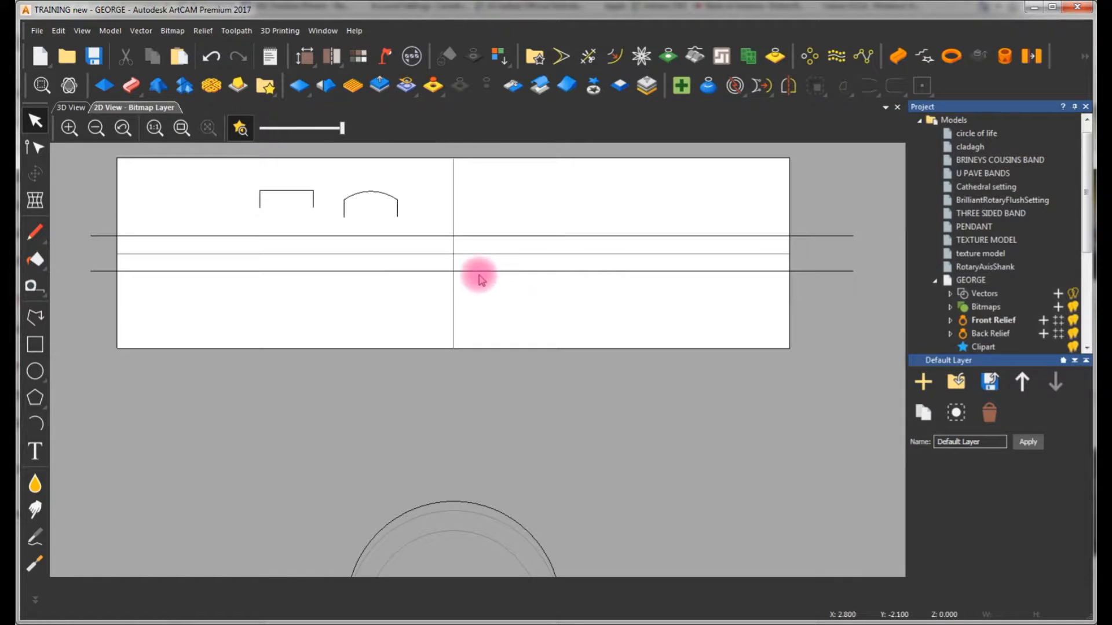
left_click(35, 372)
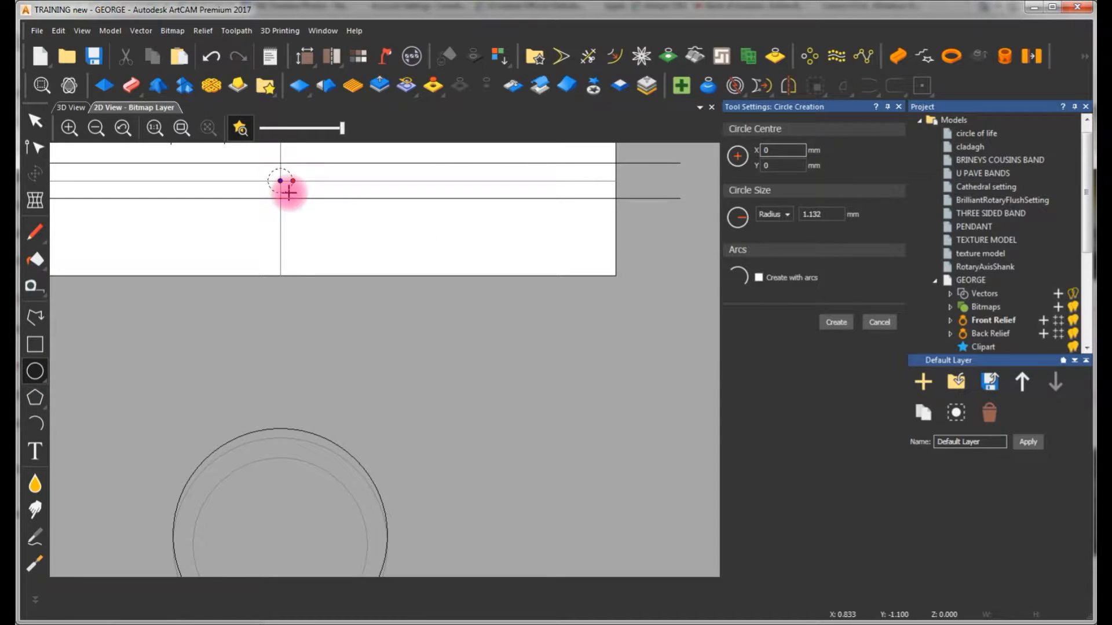
left_click_drag(293, 207, 296, 207)
key("Escape")
scroll(472, 162, "up", 1)
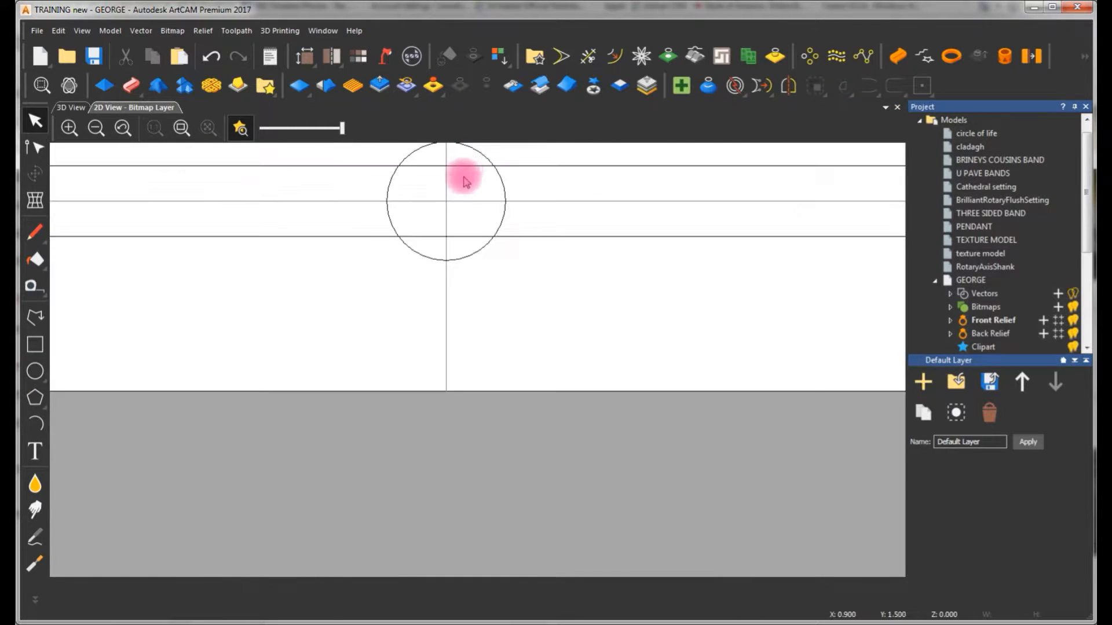
Place a copy of the circle directly to its left along the centreline so the two circles touch
scroll(462, 183, "down", 1)
left_click(476, 255)
left_click_drag(476, 255, 418, 256)
left_click(436, 225)
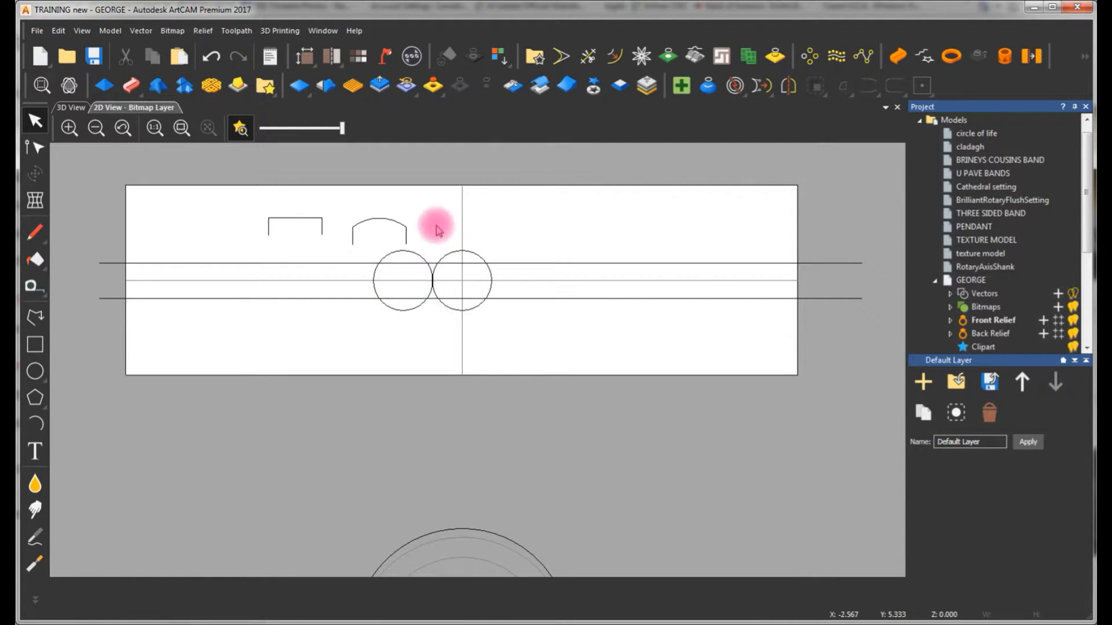
Create a plane relief from both touching circles with a 2.5 mm start height, using Merge High
left_click(426, 257)
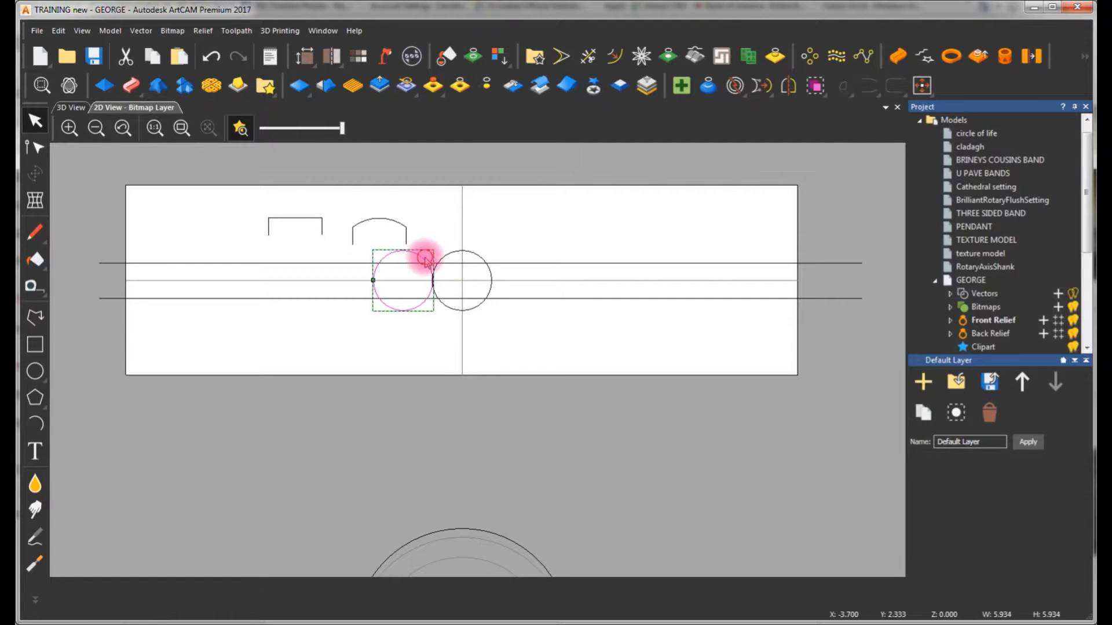
left_click(462, 253, "shift")
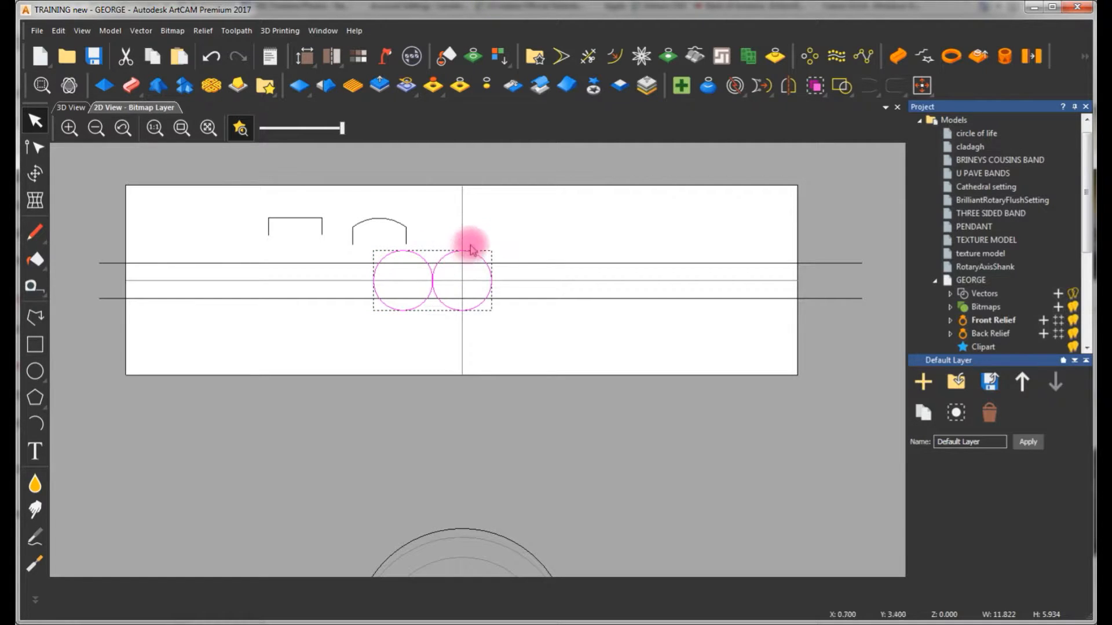
right_click(476, 207)
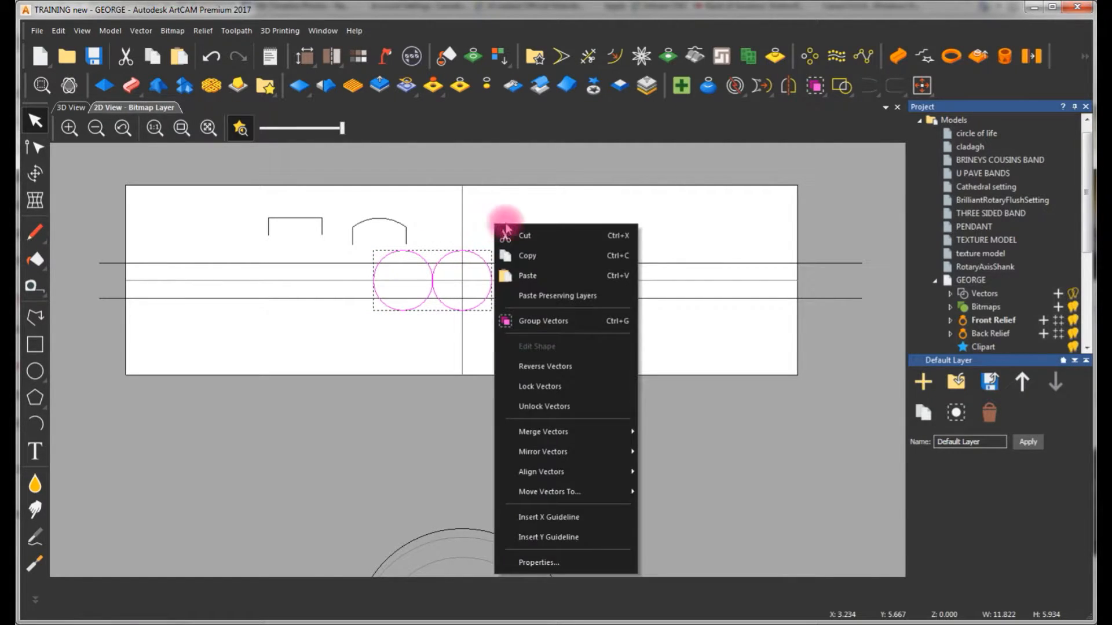
left_click(515, 317)
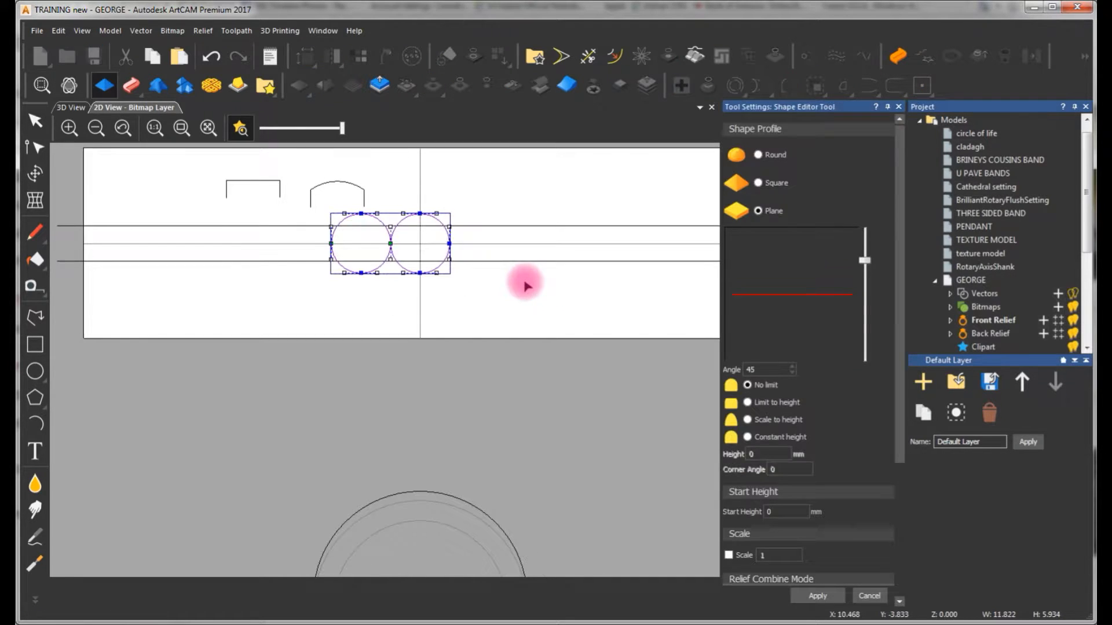
left_click(86, 108)
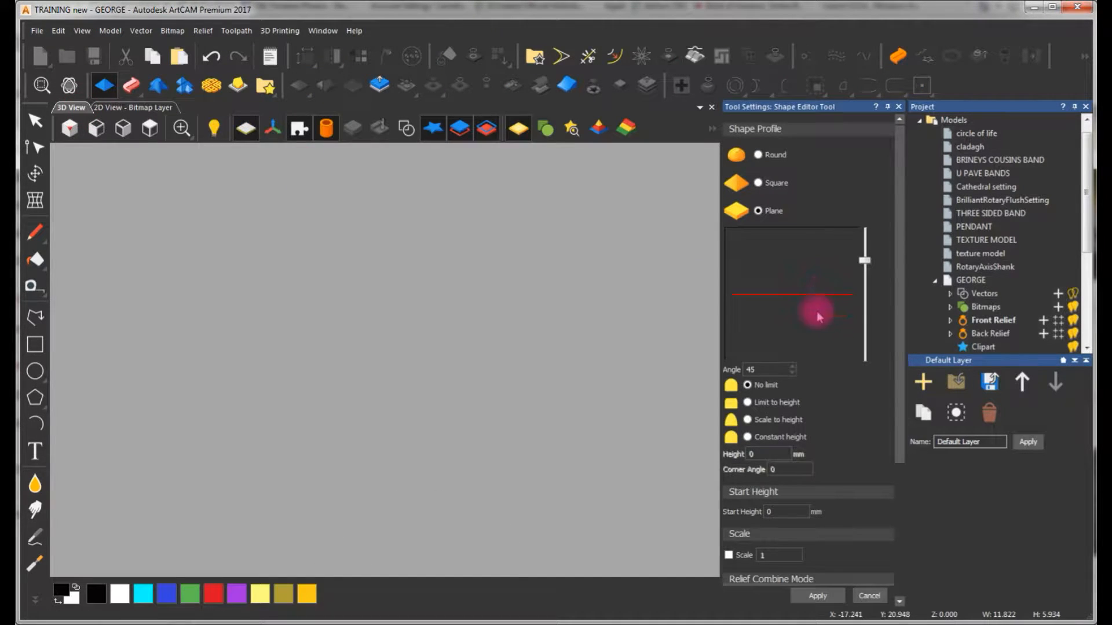
left_click_drag(897, 319, 897, 478)
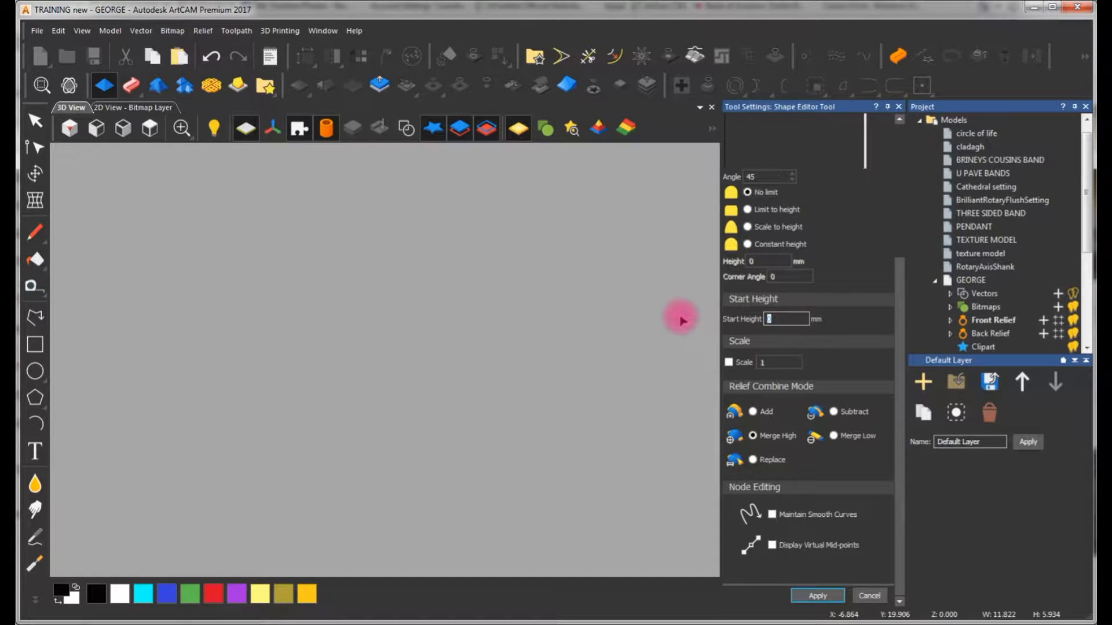
type(".5")
key("Return")
left_click_drag(428, 365, 435, 266)
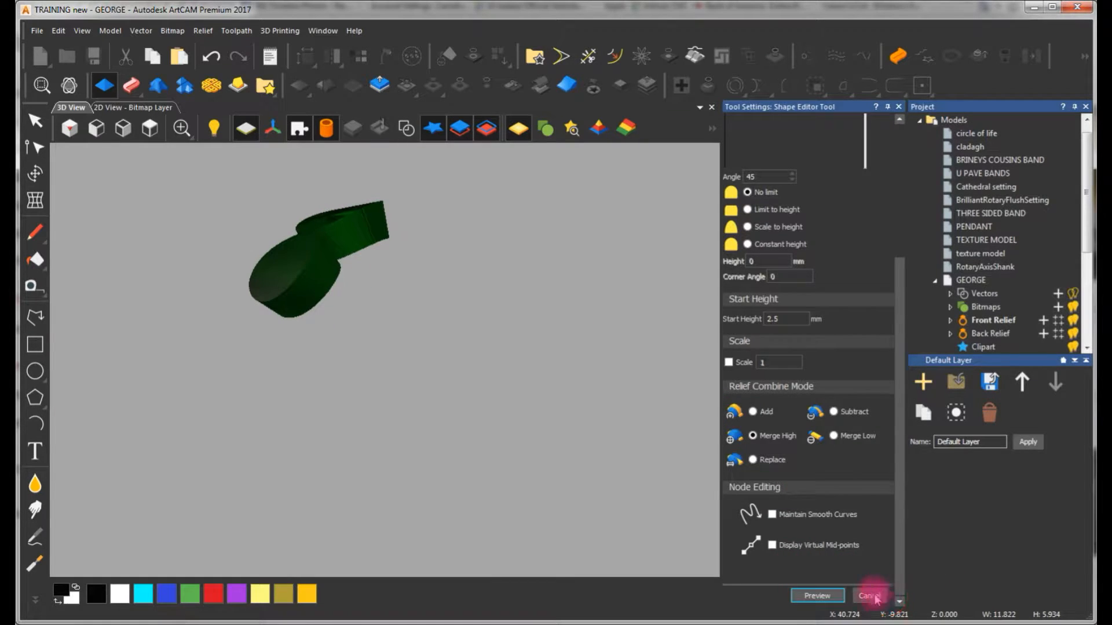
left_click(869, 597)
left_click(135, 107)
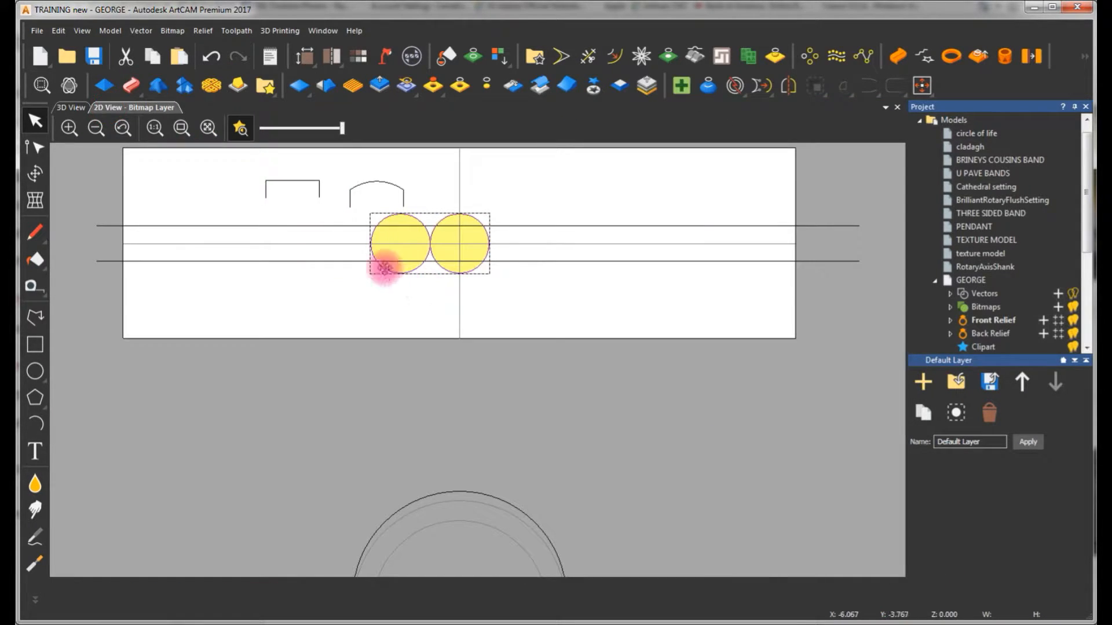
Sweep the flat profile along both straight rails with the outer ring circle as silhouette, combining with Merge High
left_click(314, 226)
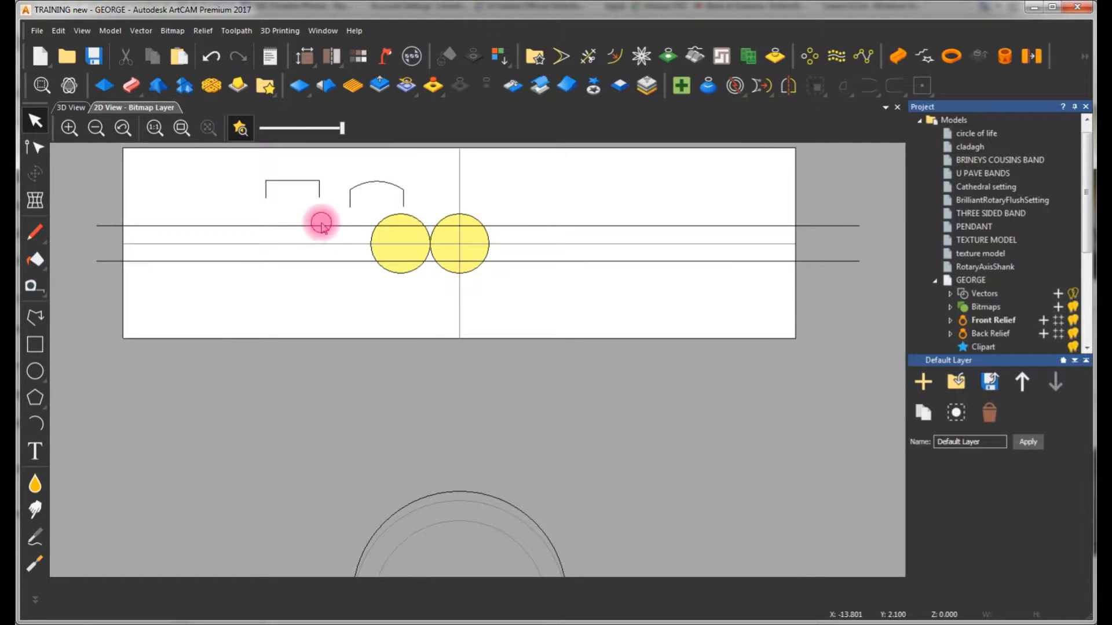
left_click(322, 225)
left_click(352, 262, "shift")
left_click(308, 181, "shift")
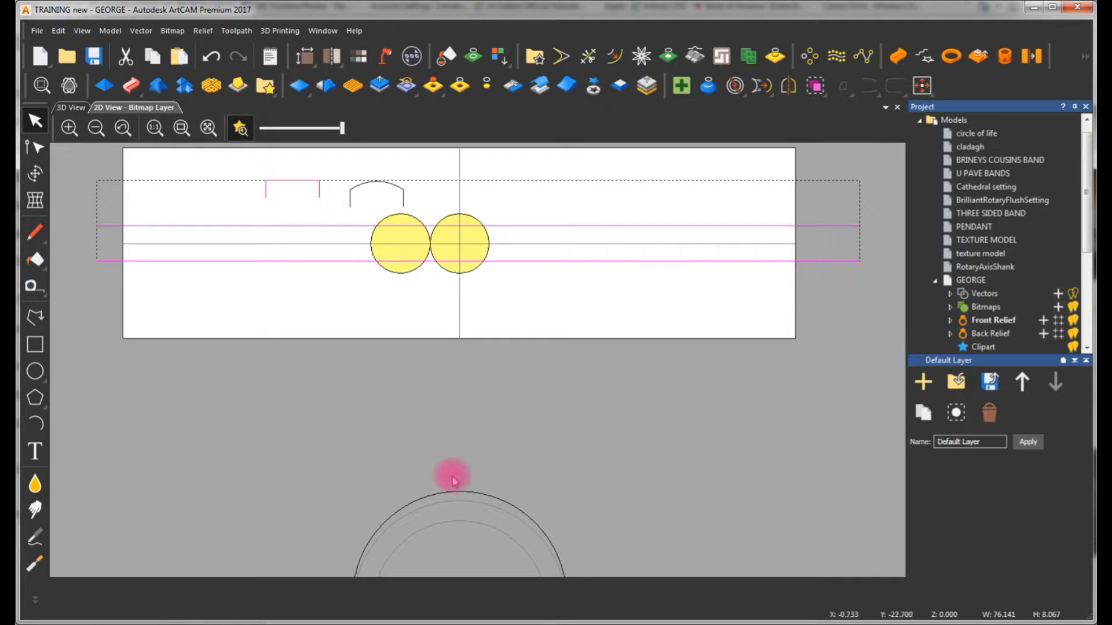
left_click(468, 498, "shift")
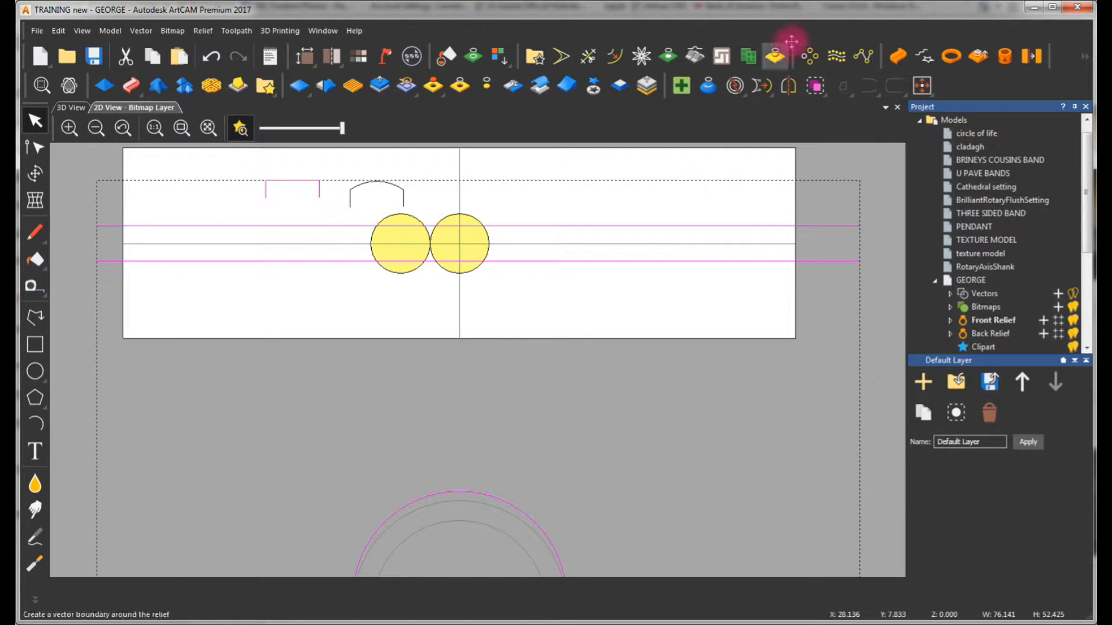
left_click(898, 56)
left_click(68, 108)
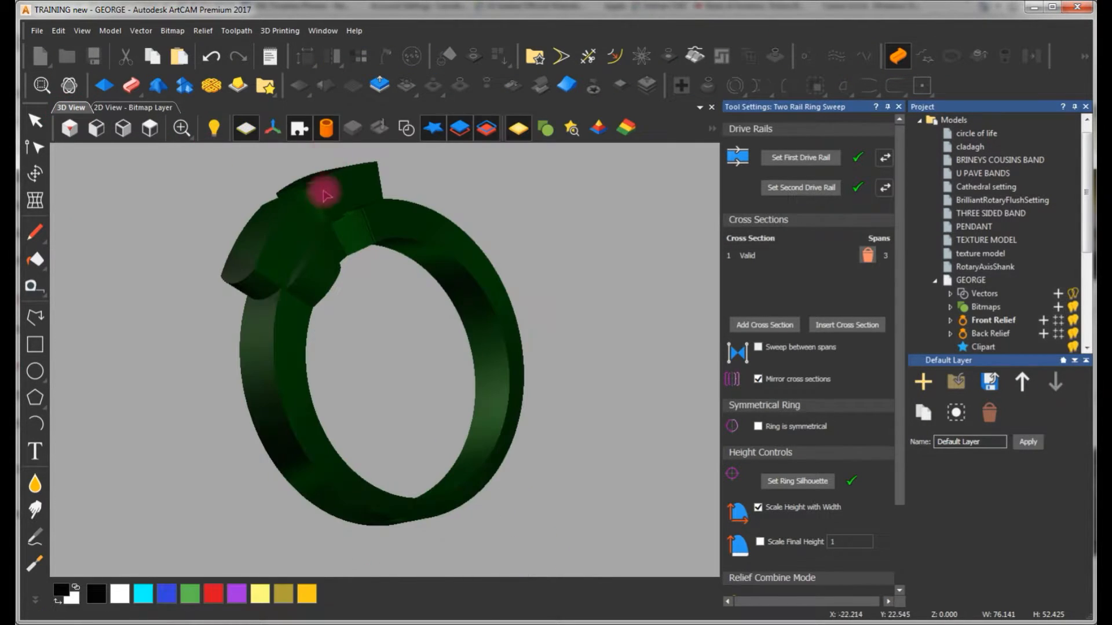
left_click_drag(506, 280, 209, 339)
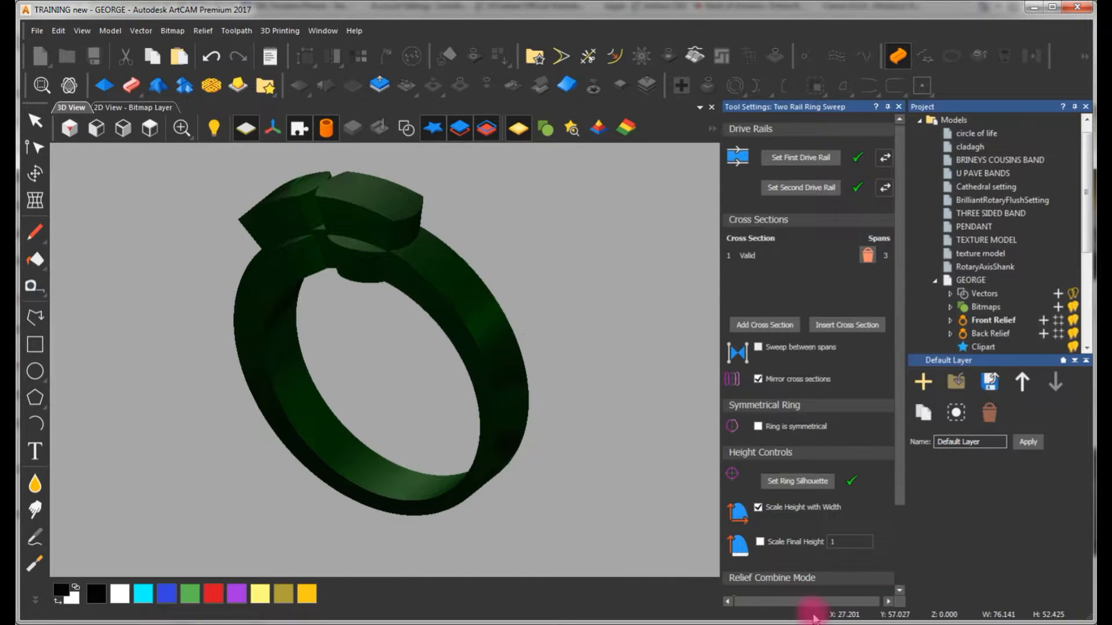
left_click_drag(895, 491, 894, 559)
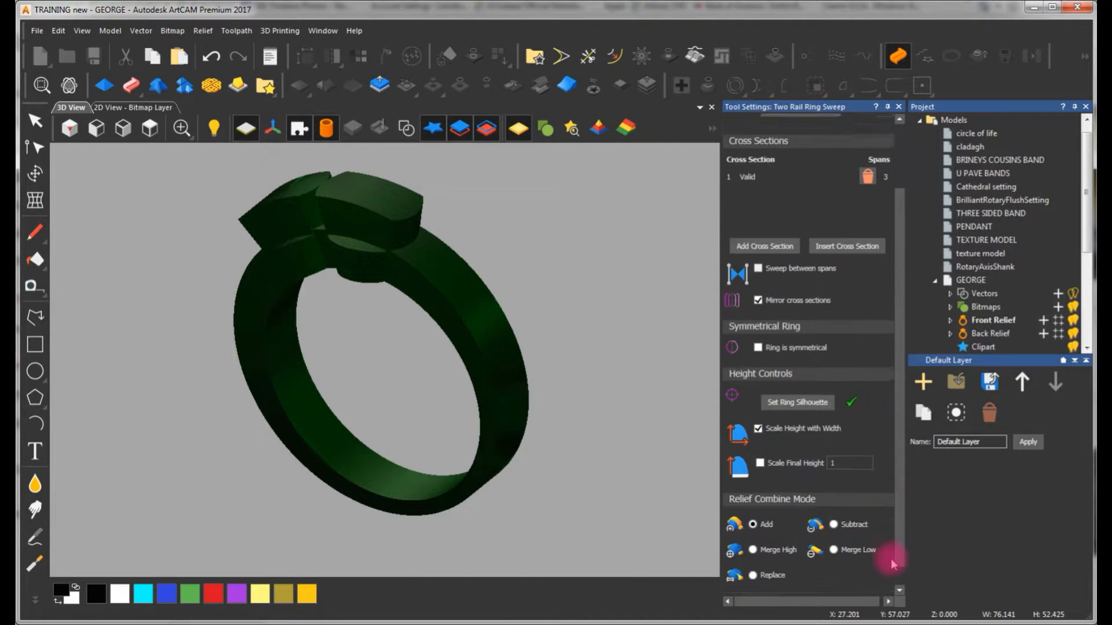
left_click(754, 551)
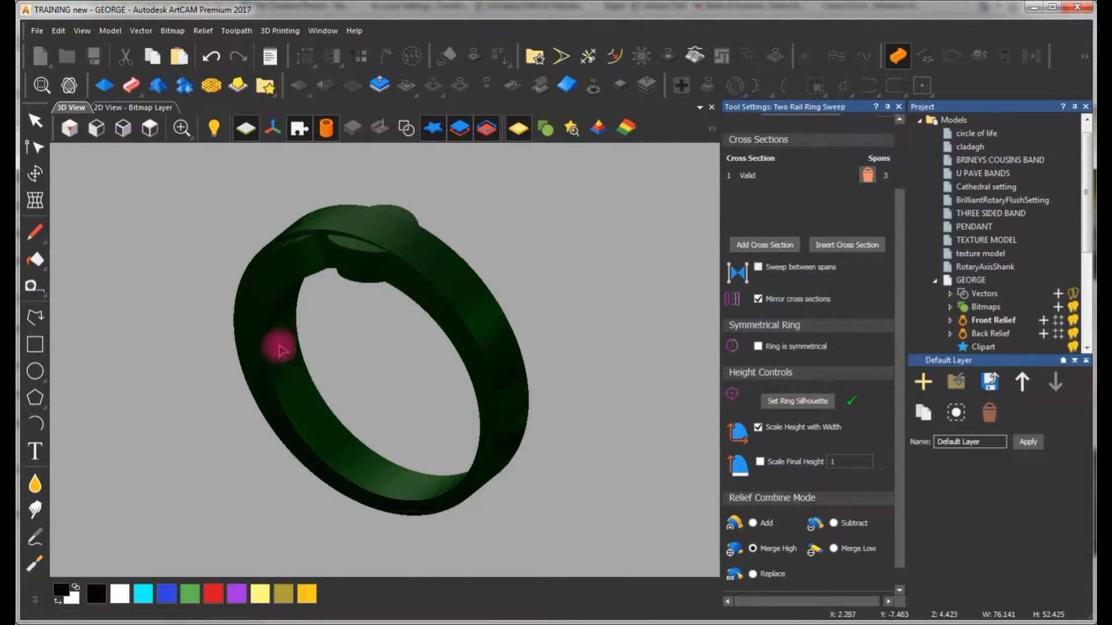
scroll(901, 493, "down", 1)
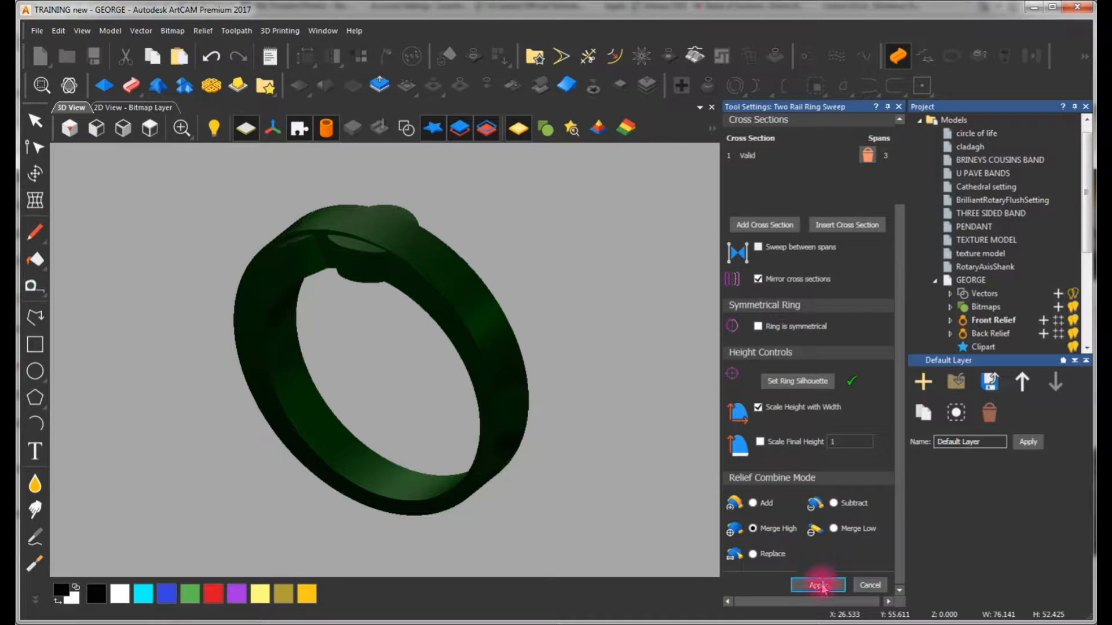
left_click(879, 585)
Show the vectors in 3D and raise both touching circles as a plane relief with a 3 mm start height, using Merge High
left_click_drag(471, 241, 480, 295)
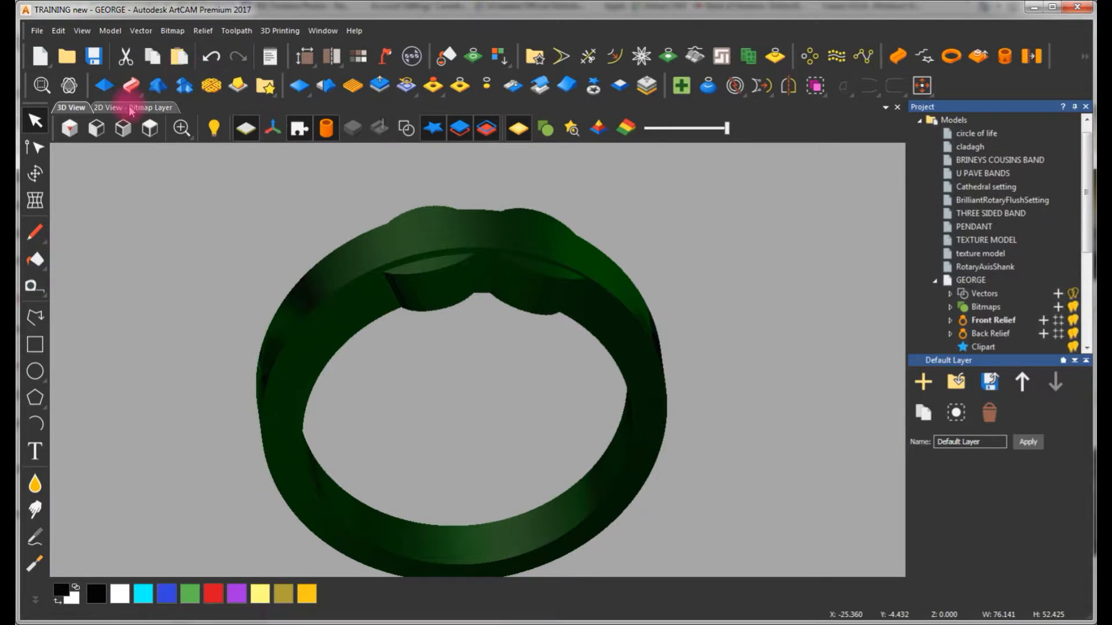
left_click(420, 134)
left_click_drag(478, 277, 475, 347)
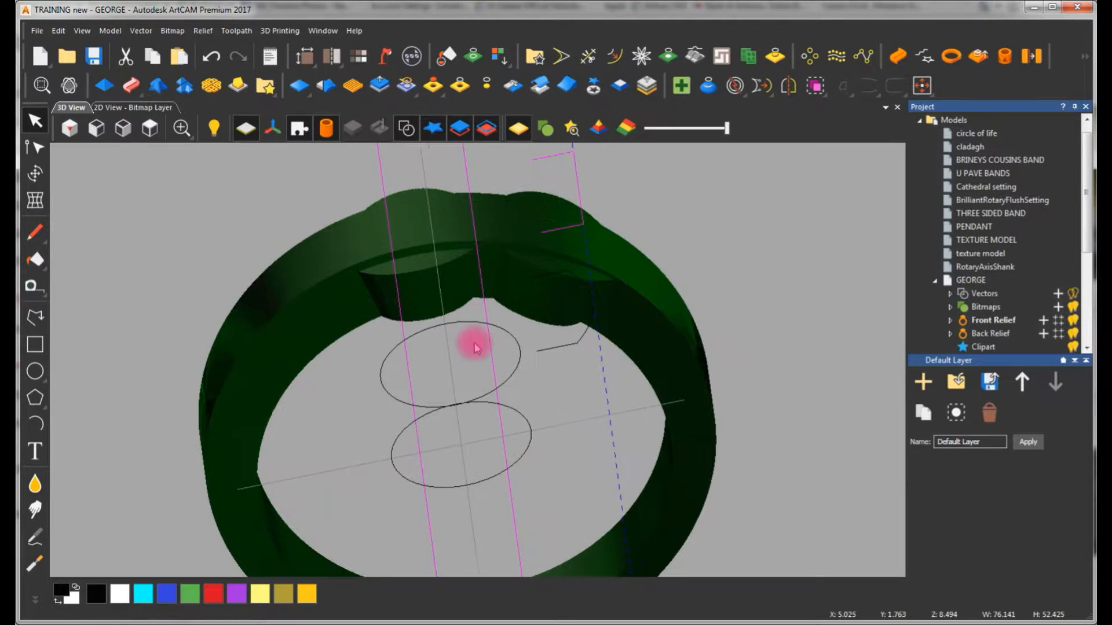
double_click(470, 315)
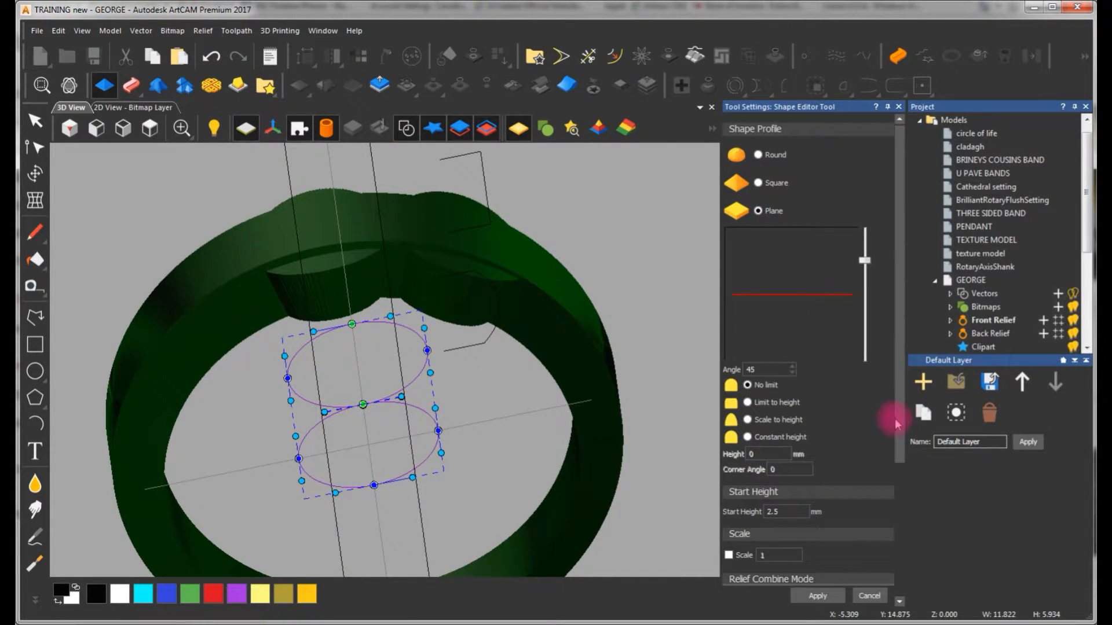
left_click_drag(896, 425, 899, 489)
type("3")
left_click_drag(413, 382, 378, 299)
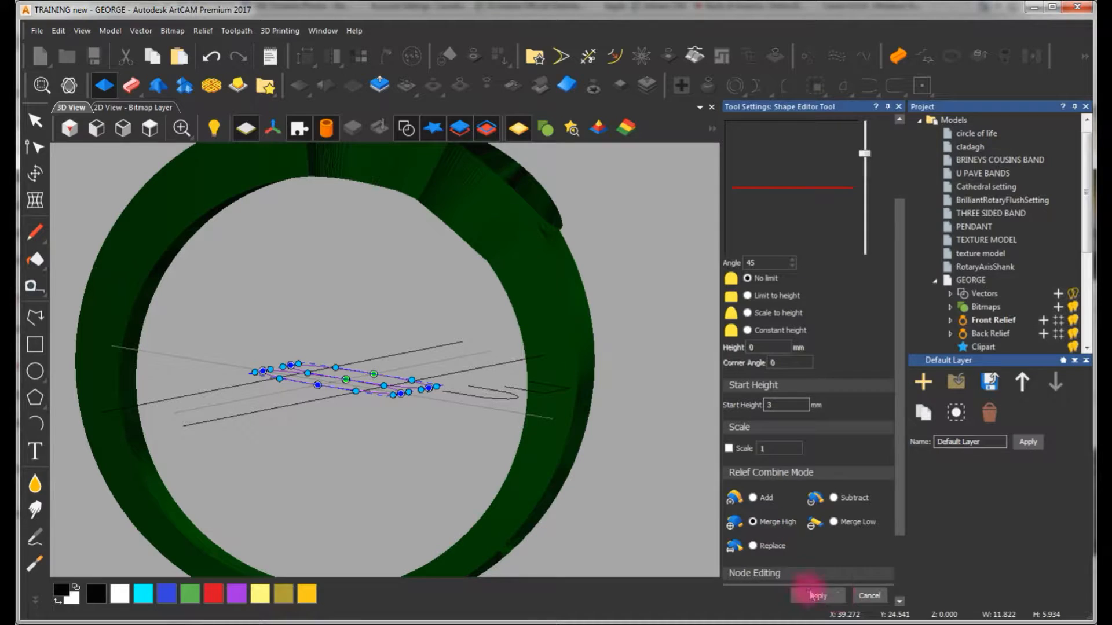
left_click(875, 597)
Hide the vectors and examine the junction of the two raised circles and the band from several angles
left_click_drag(427, 303, 441, 345)
scroll(441, 342, "up", 3)
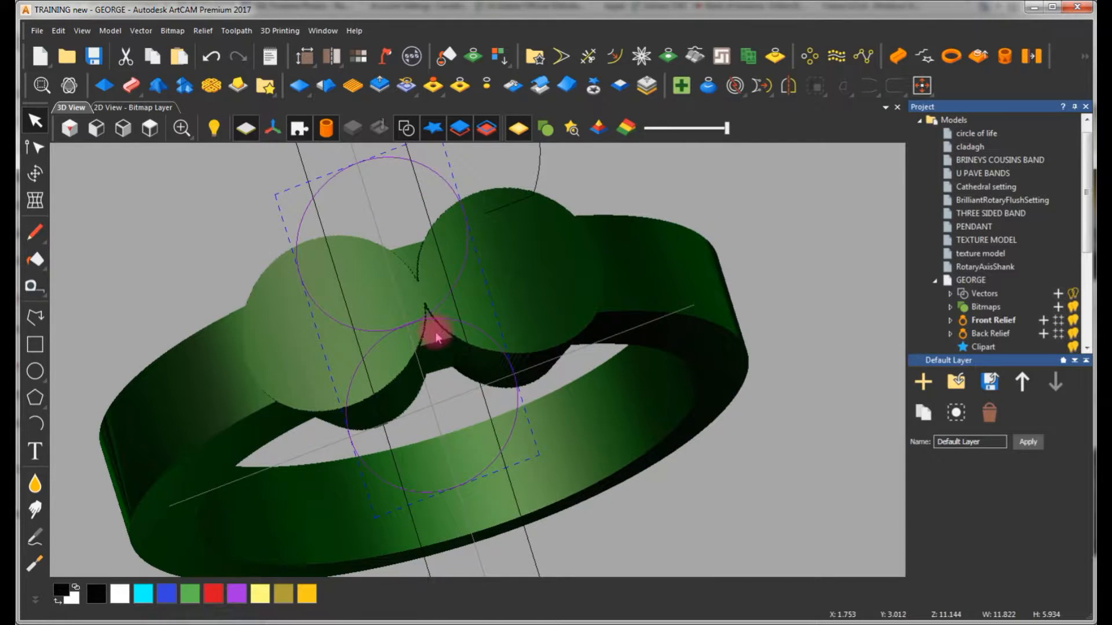
left_click(407, 127)
scroll(407, 341, "up", 2)
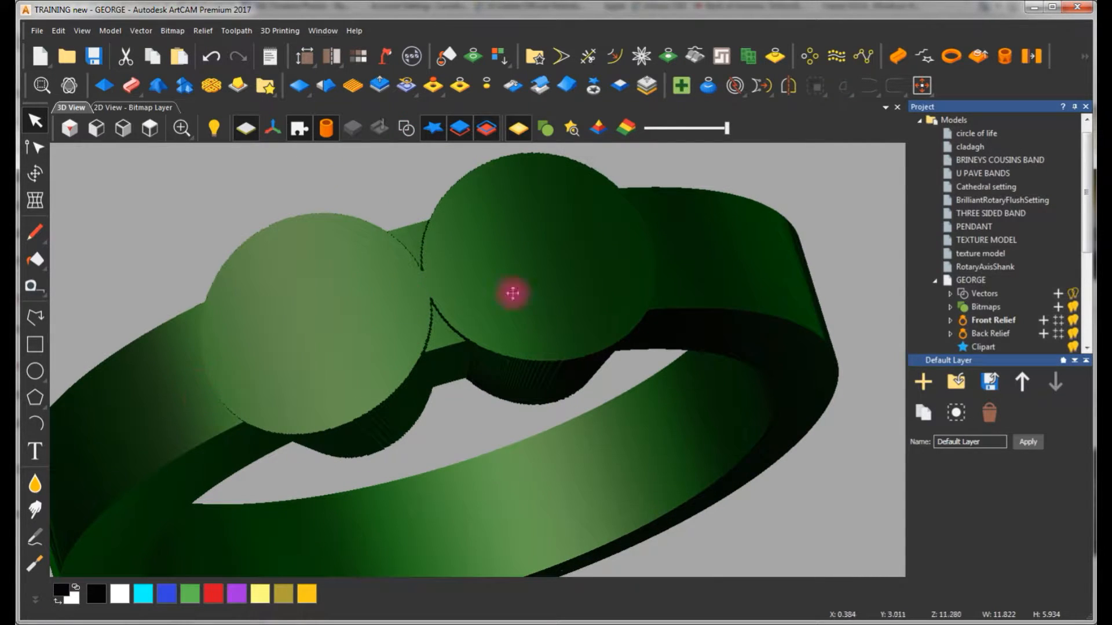
left_click(167, 114)
scroll(370, 220, "up", 4)
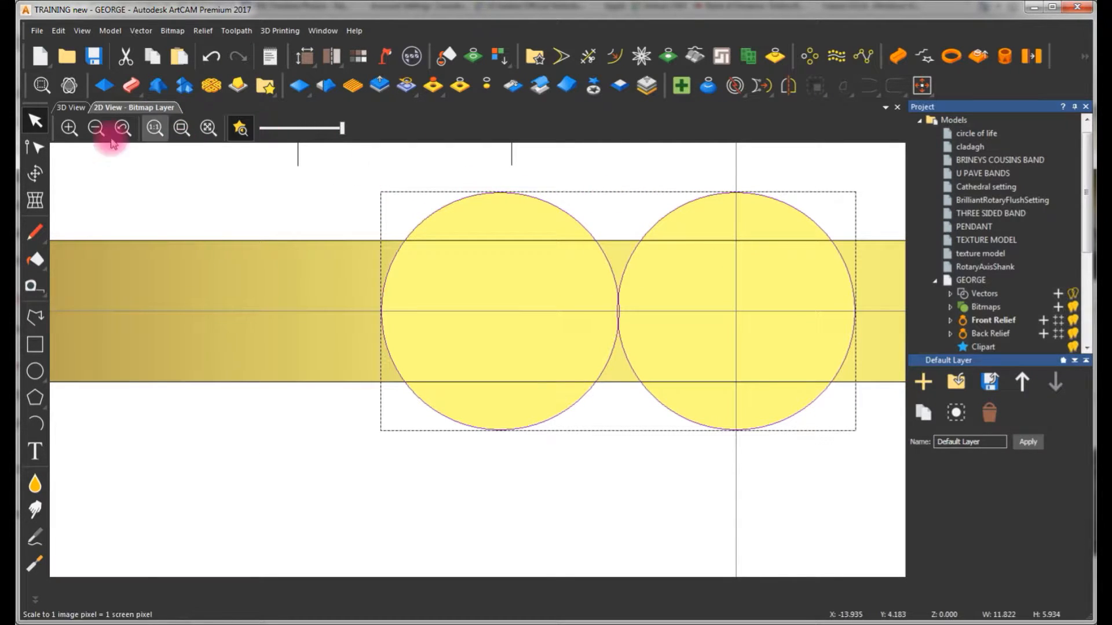
left_click(69, 108)
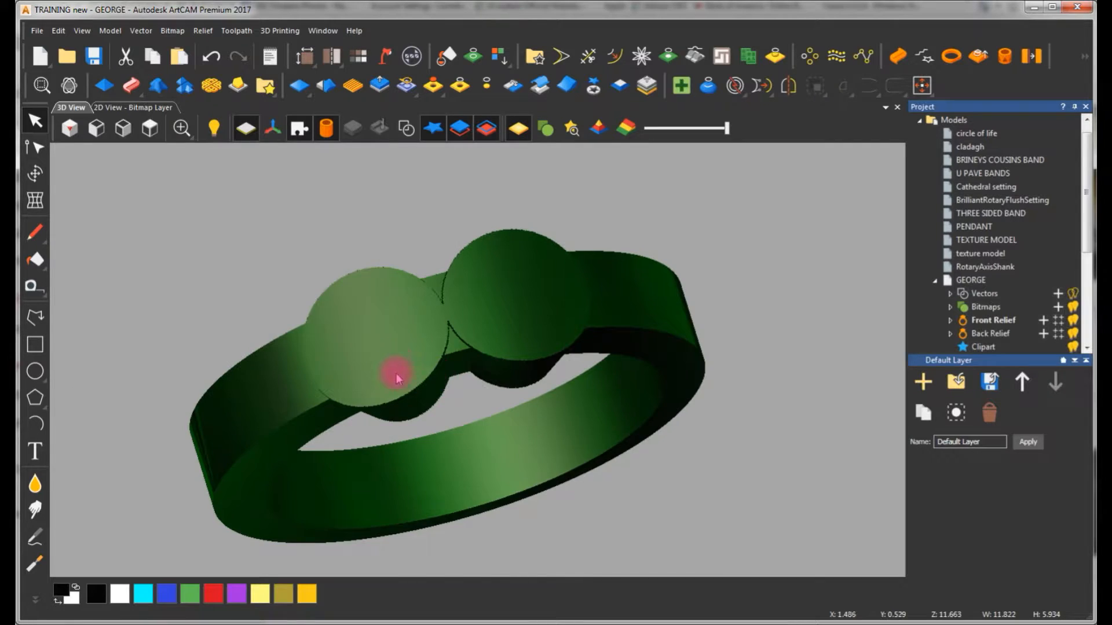
left_click_drag(396, 369, 466, 214)
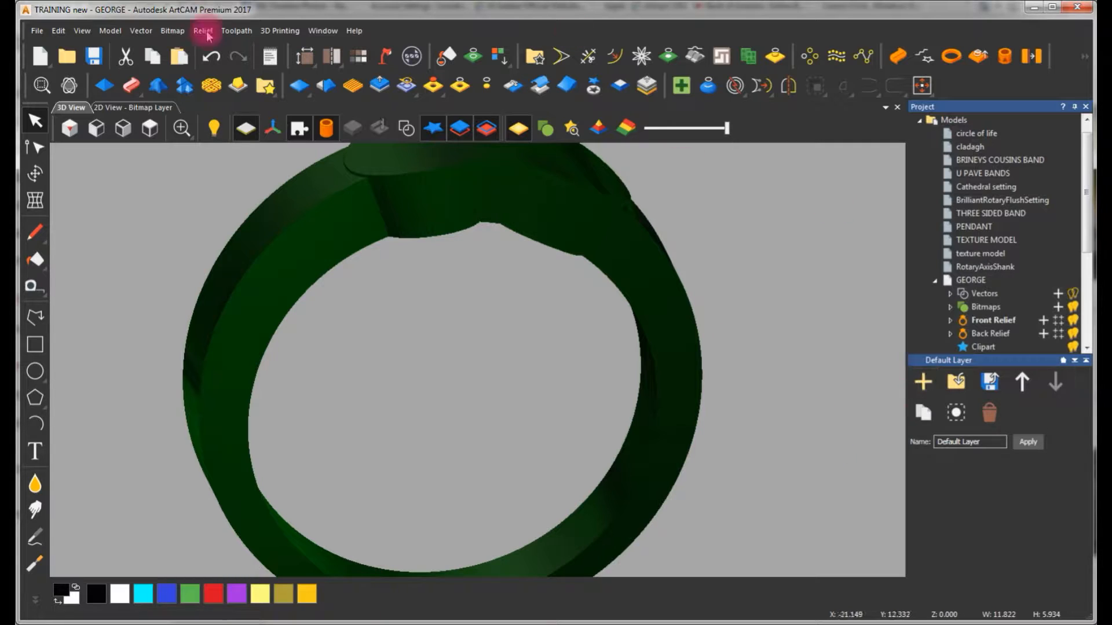
Reset the relief to zero height and delete both touching circles from the shank layout
left_click(140, 110)
scroll(521, 278, "down", 5)
scroll(504, 379, "up", 3)
scroll(417, 307, "up", 3)
scroll(406, 243, "down", 3)
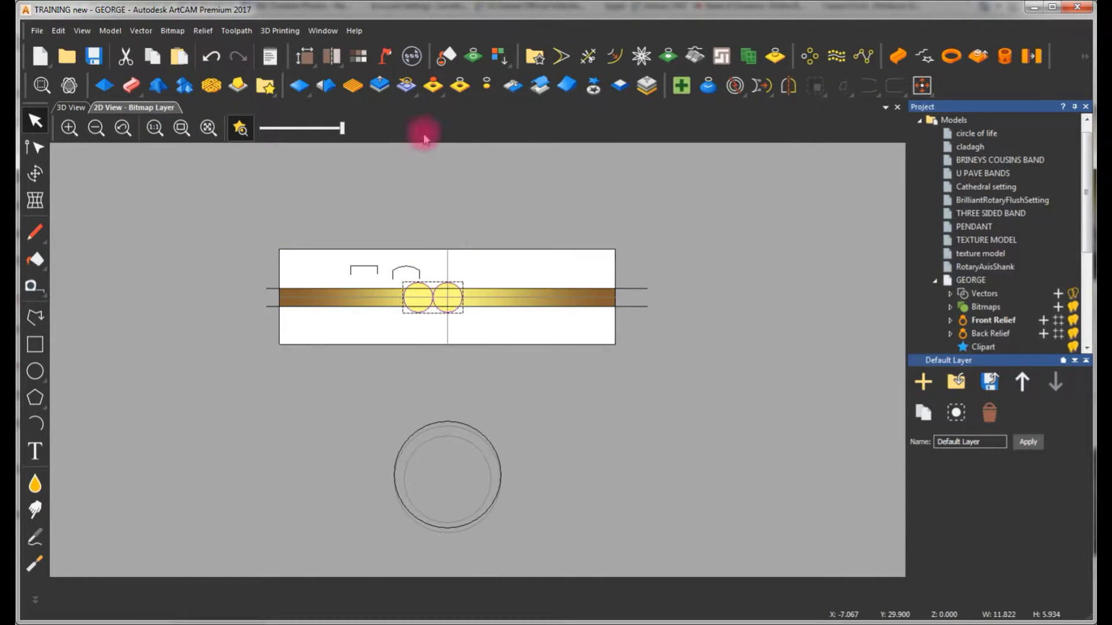
left_click(306, 93)
left_click(561, 224)
scroll(451, 293, "up", 3)
left_click(499, 248)
left_click(397, 274)
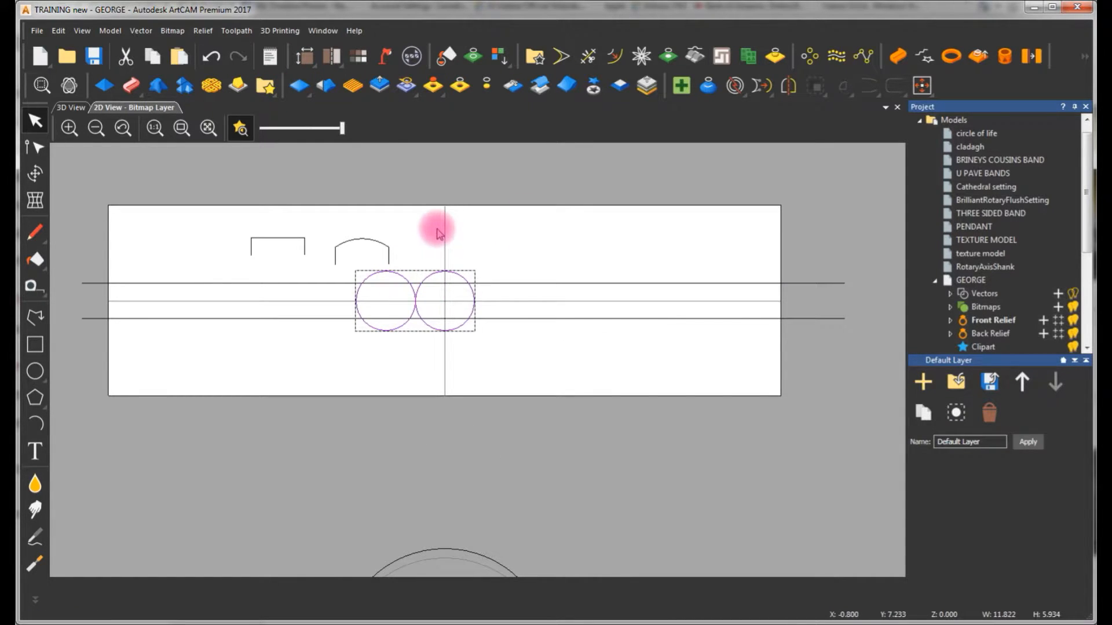
key("Delete")
Create a circle 5.5 mm in diameter centred at X 0, Y 0 on the shank layout
left_click(35, 371)
left_click_drag(406, 244, 772, 199)
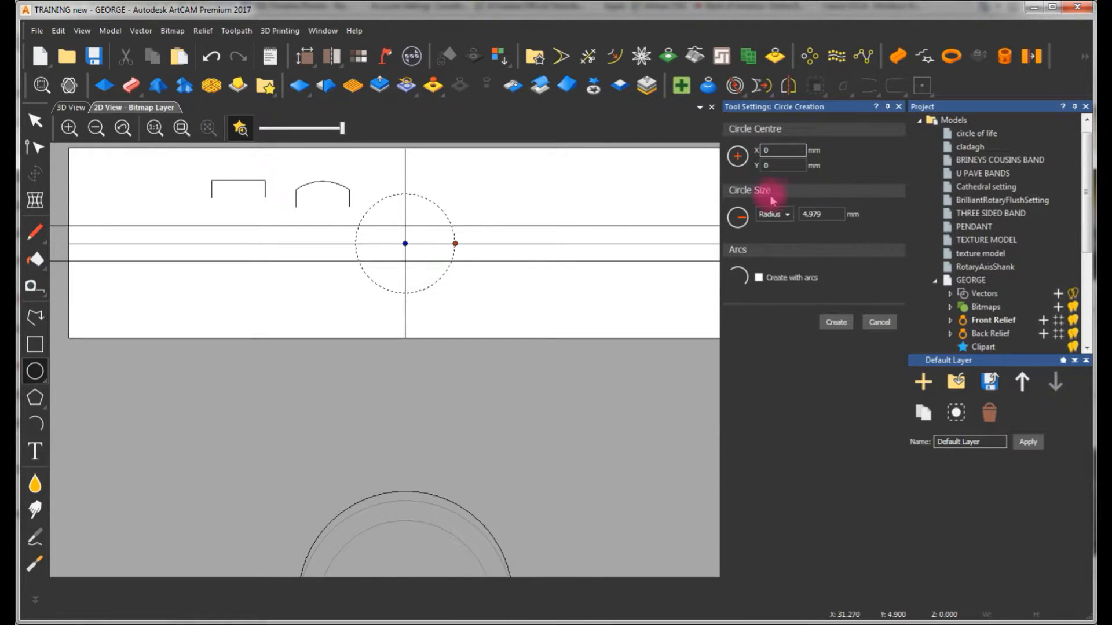
left_click(788, 215)
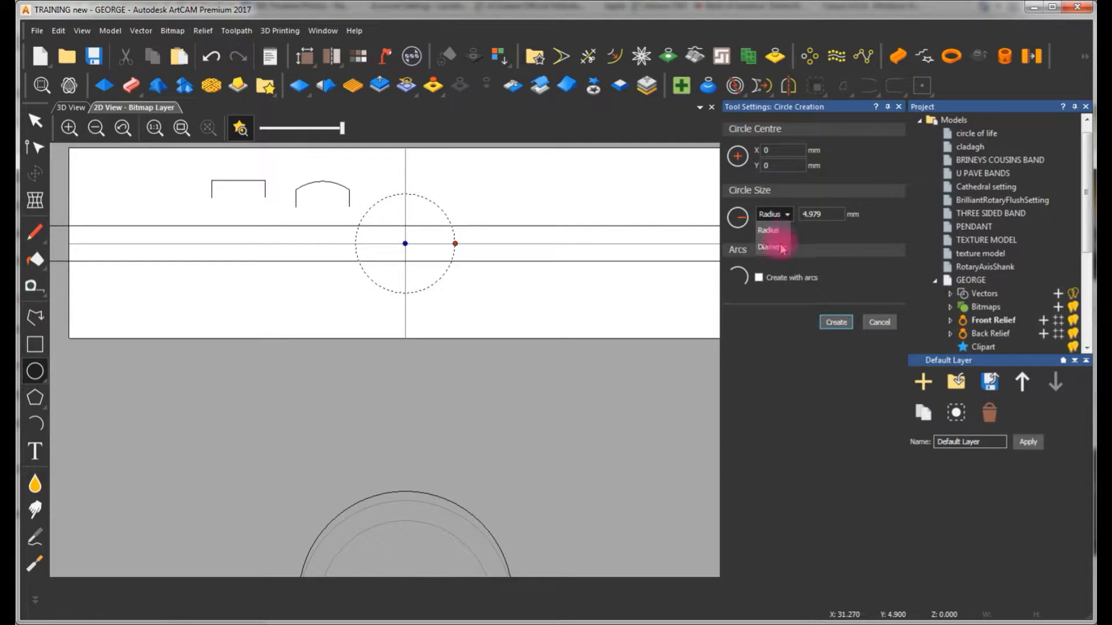
left_click(770, 247)
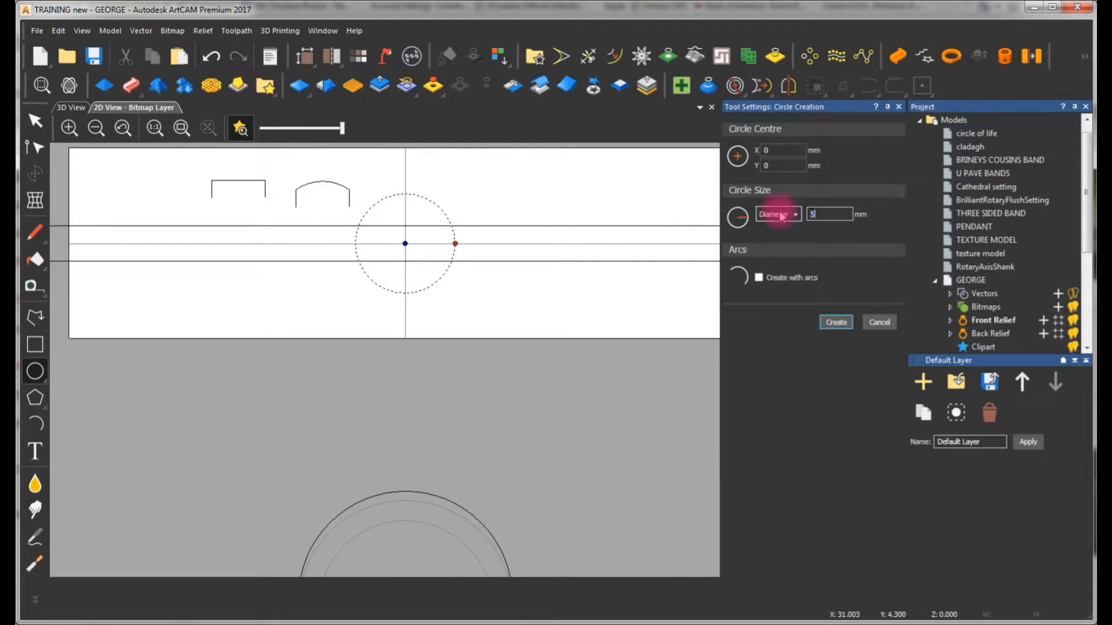
left_click(836, 322)
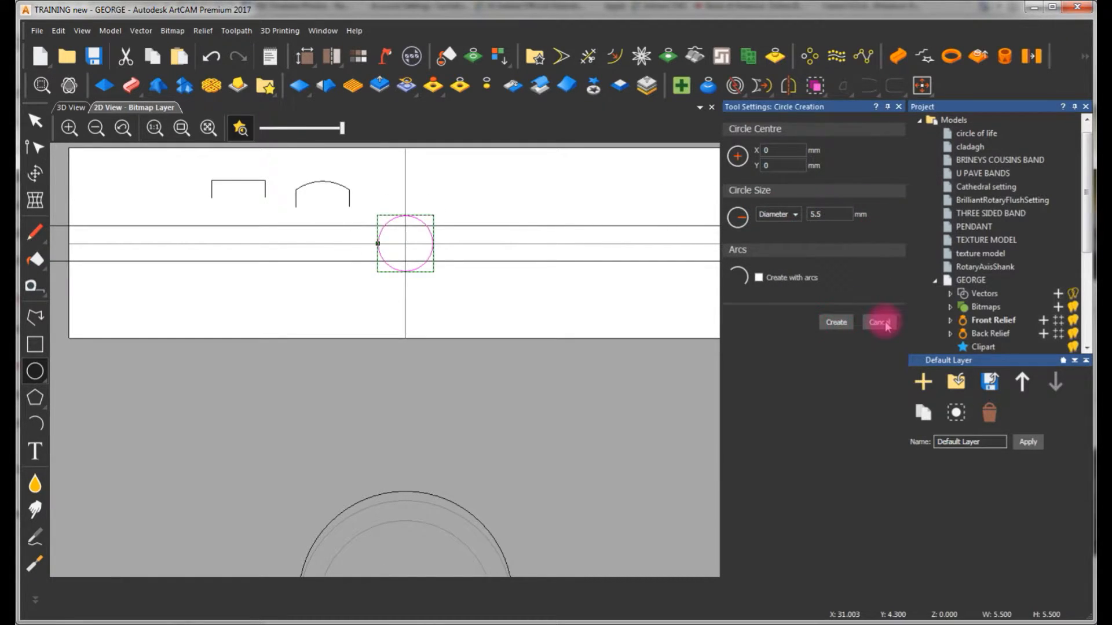
left_click(879, 322)
Delete both straight horizontal drive rails from the shank layout
scroll(481, 219, "up", 2)
left_click(480, 219)
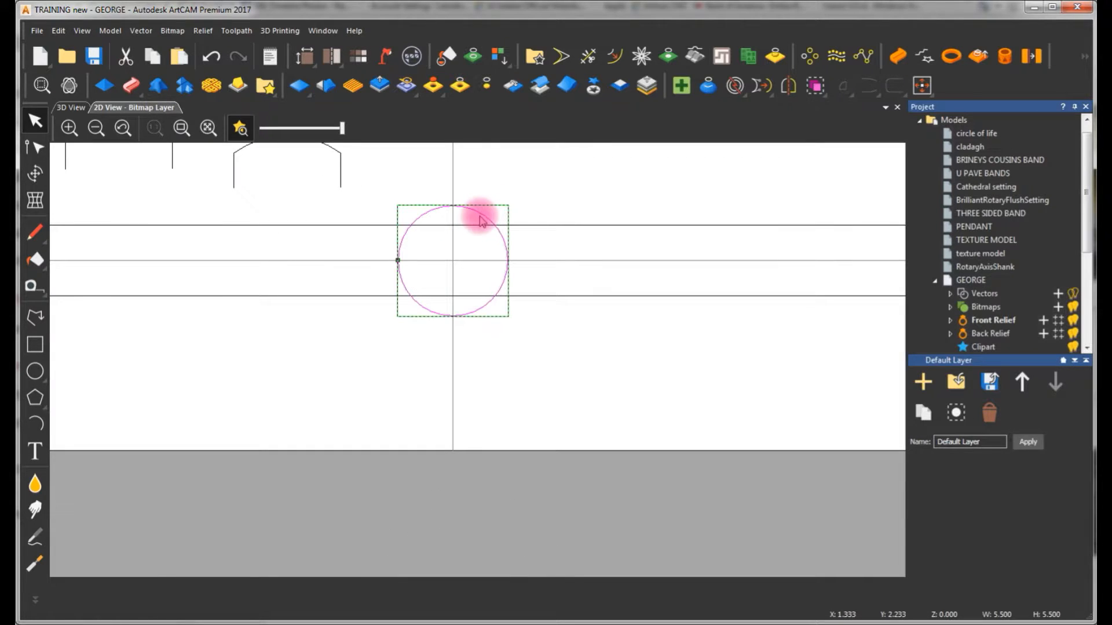
left_click(515, 193)
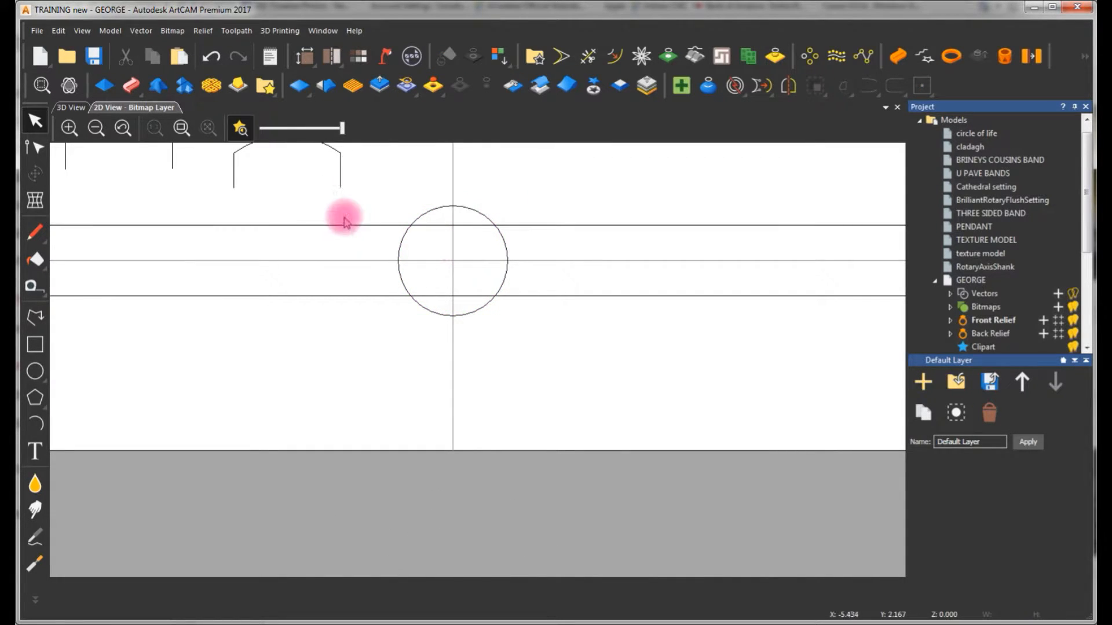
scroll(401, 230, "down", 2)
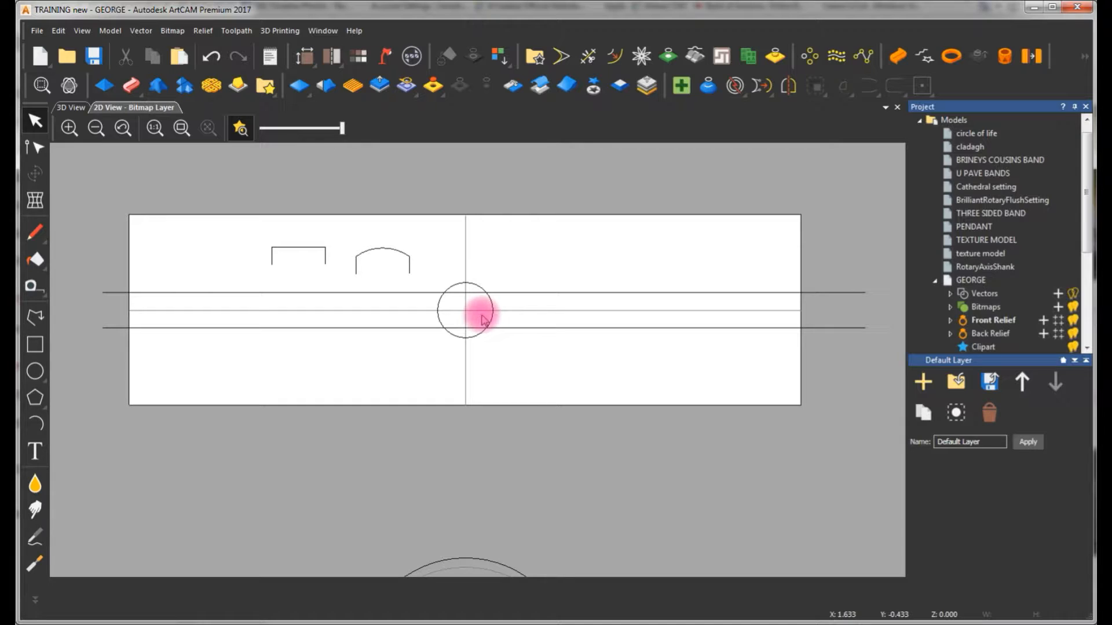
left_click(526, 292)
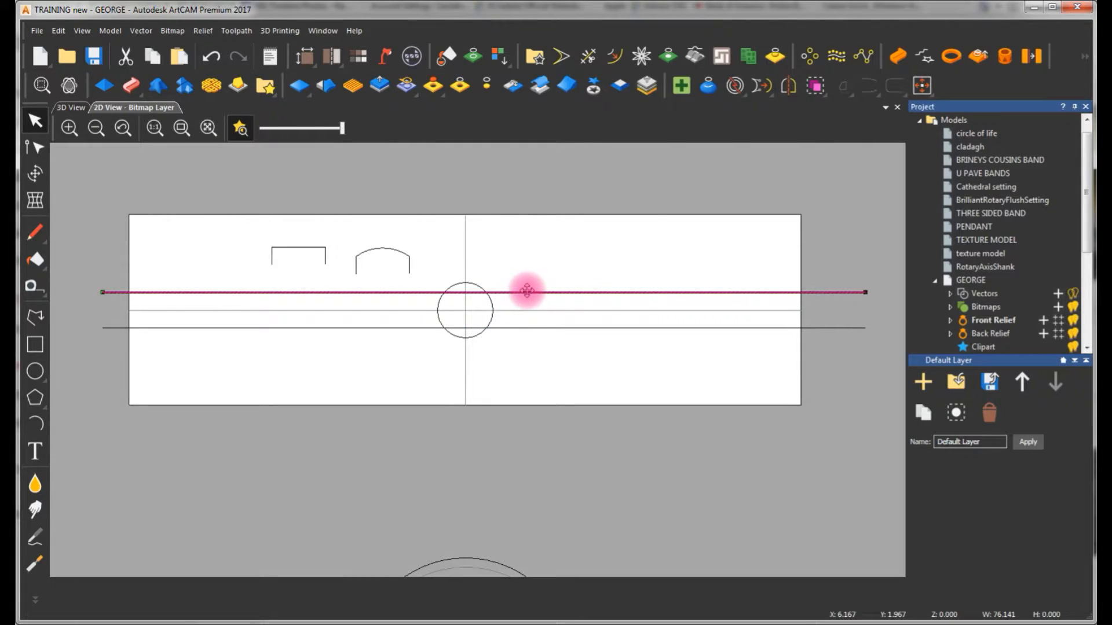
key("Delete")
left_click(544, 328)
key("Delete")
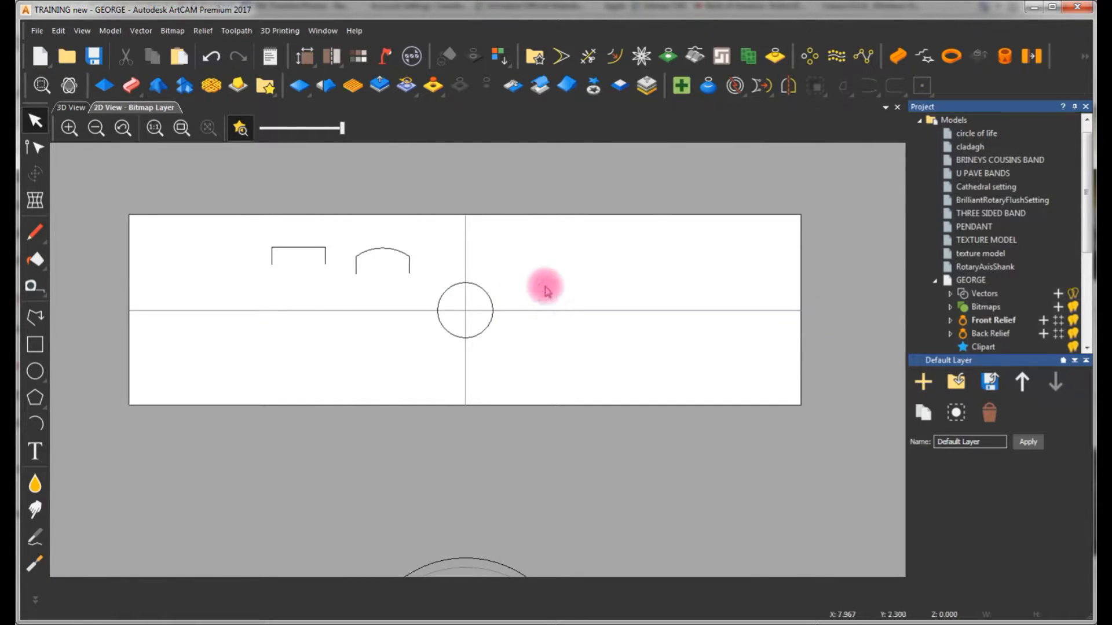
Draw a slightly sloping line about 32.5 mm long from X -34.403, Y 1.433 to the circle's upper-left edge
left_click(34, 320)
scroll(241, 272, "down", 2)
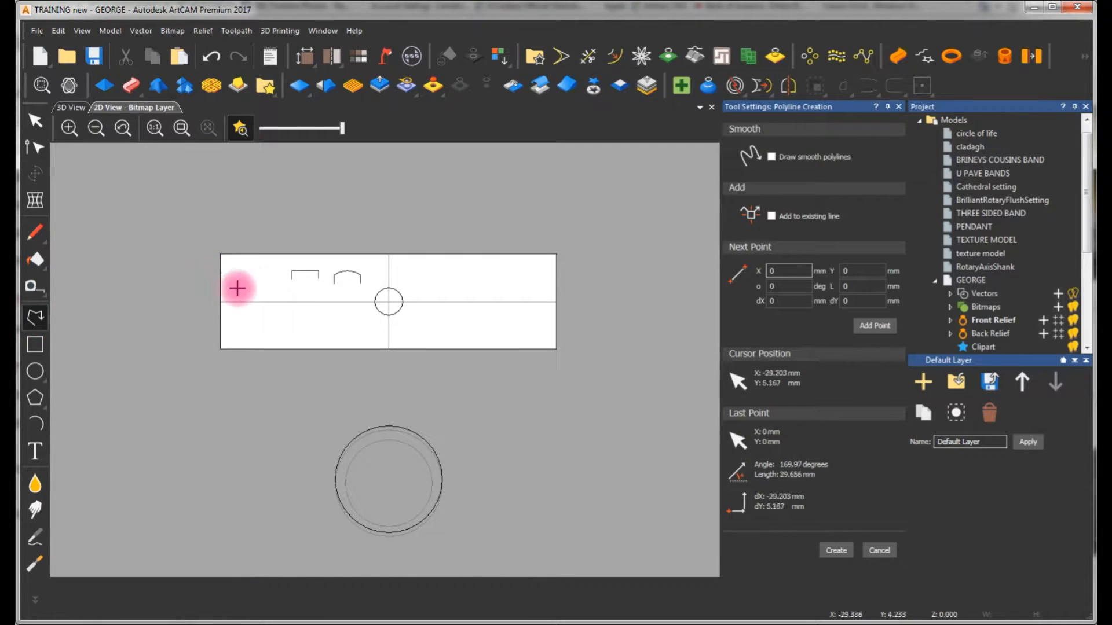
left_click(215, 294)
scroll(348, 296, "up", 3)
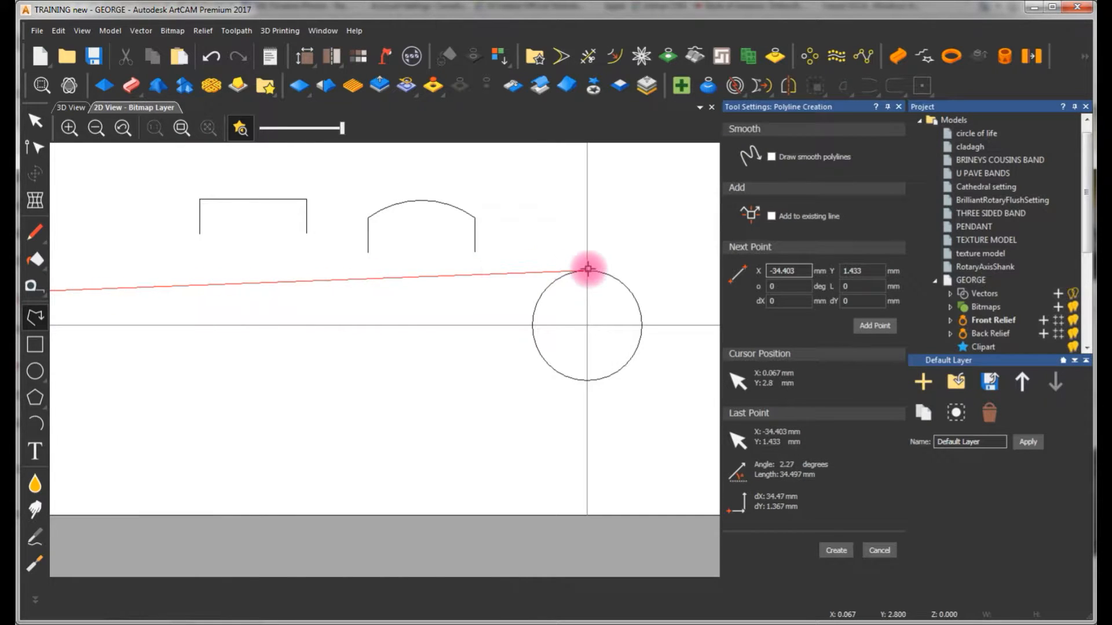
double_click(545, 285)
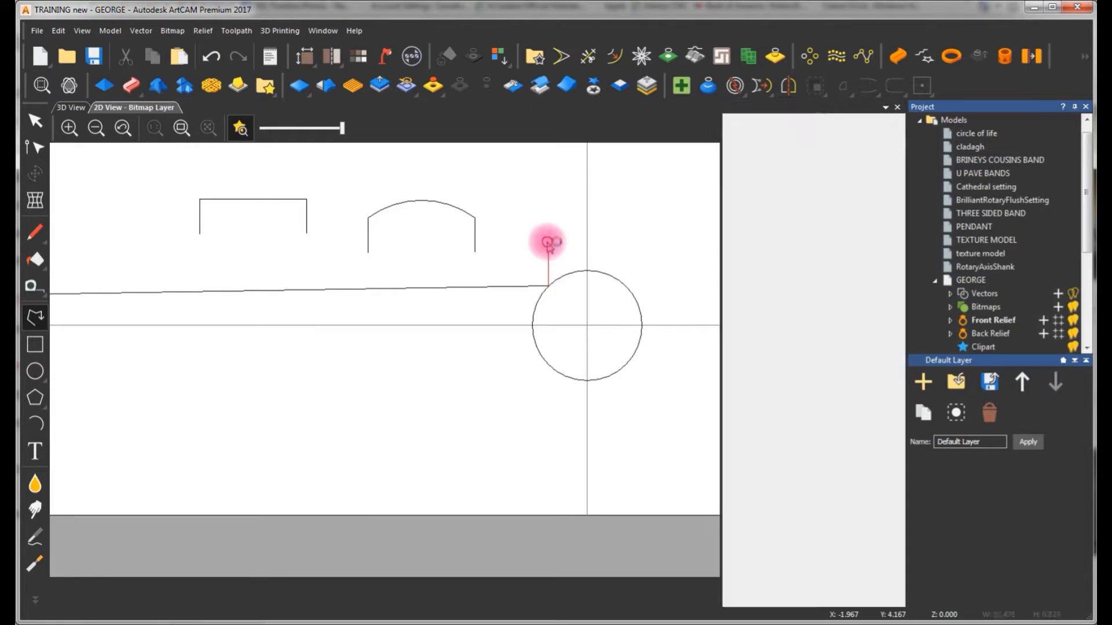
Mirror a copy of the sloping rail below the shank layout's horizontal centre line
scroll(371, 315, "down", 1)
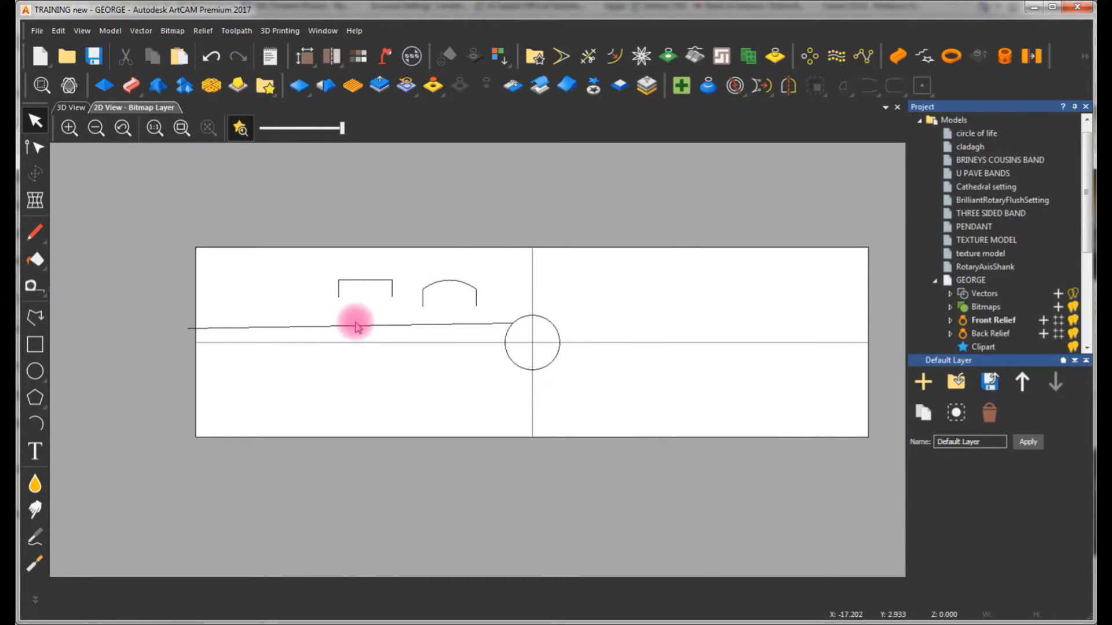
scroll(351, 321, "up", 1)
left_click(265, 326)
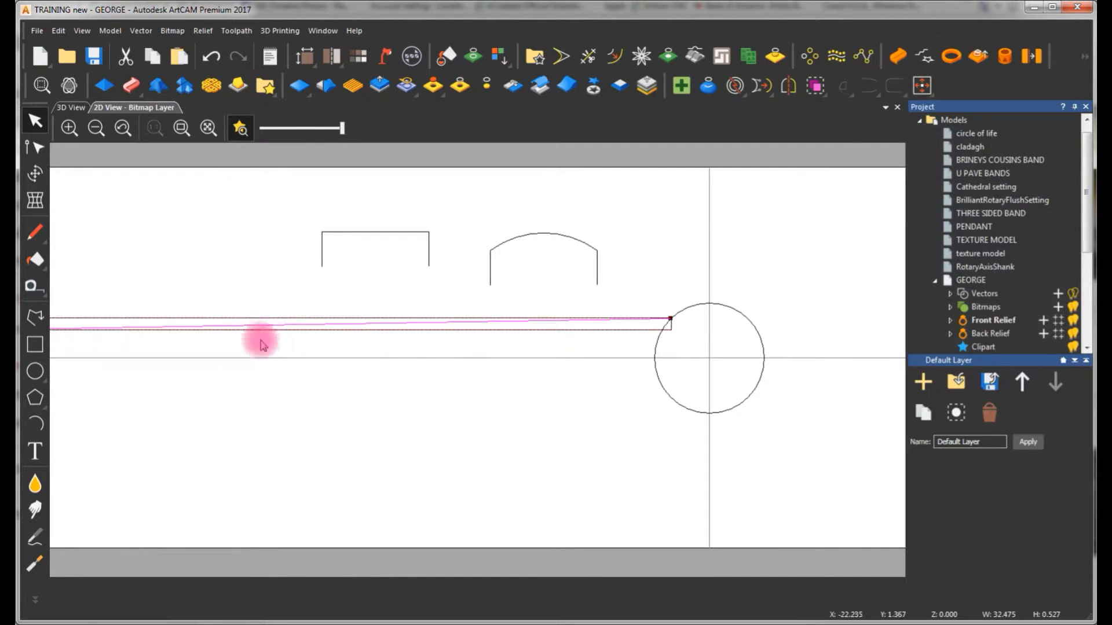
left_click(264, 346)
scroll(256, 325, "down", 1)
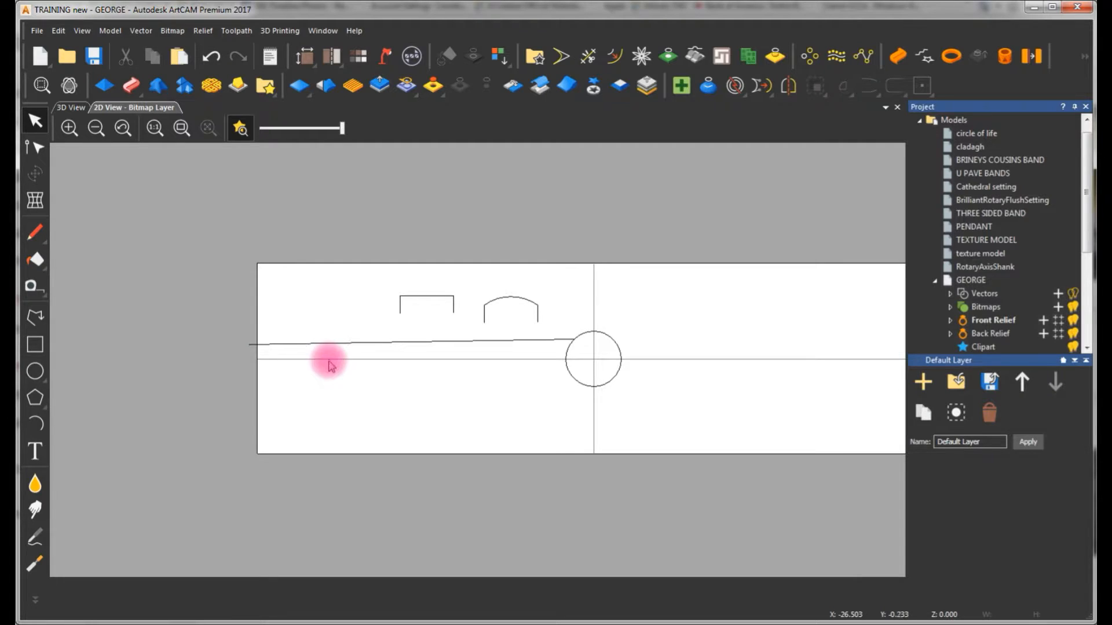
left_click(333, 360)
left_click(338, 344)
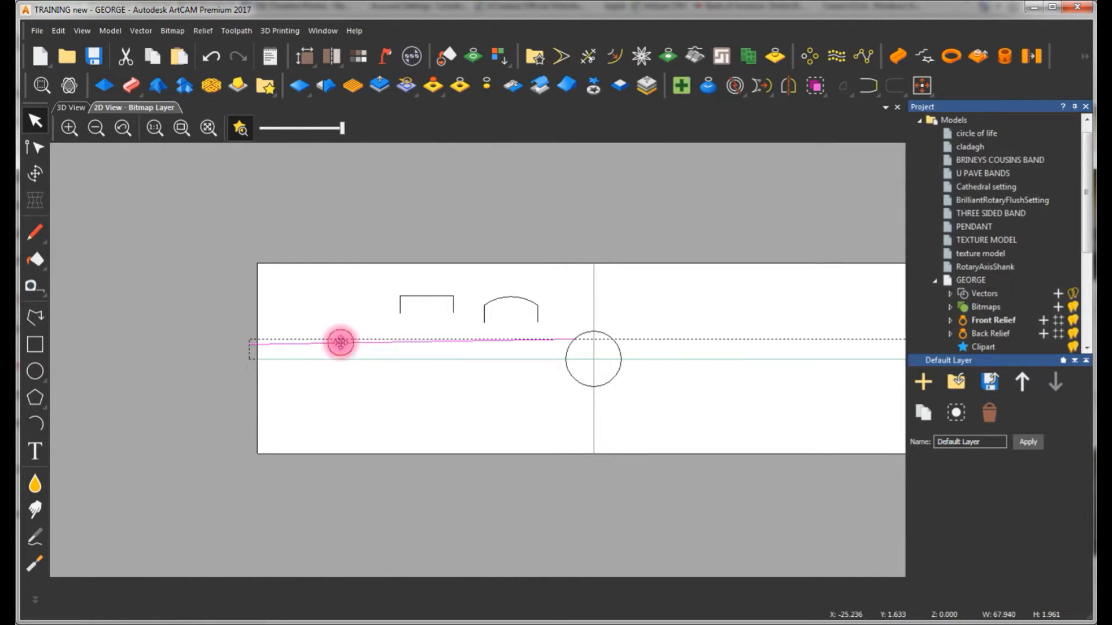
left_click(789, 88)
left_click(855, 206)
left_click(514, 216)
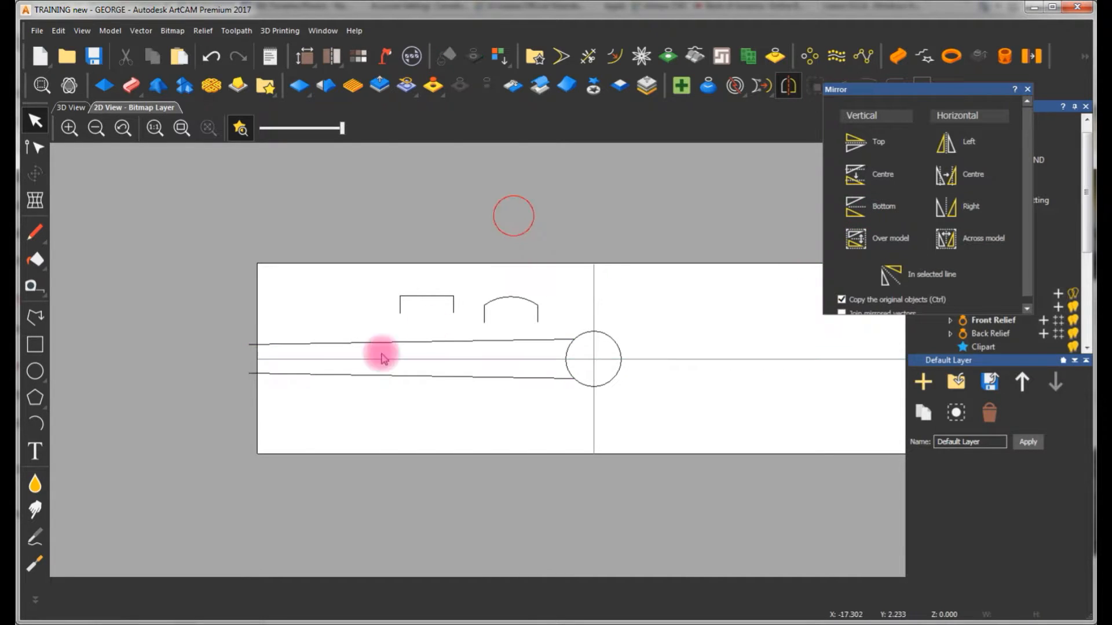
Check the start nodes at the outer ends of the upper and lower sloping rails in node editing
left_click(295, 343)
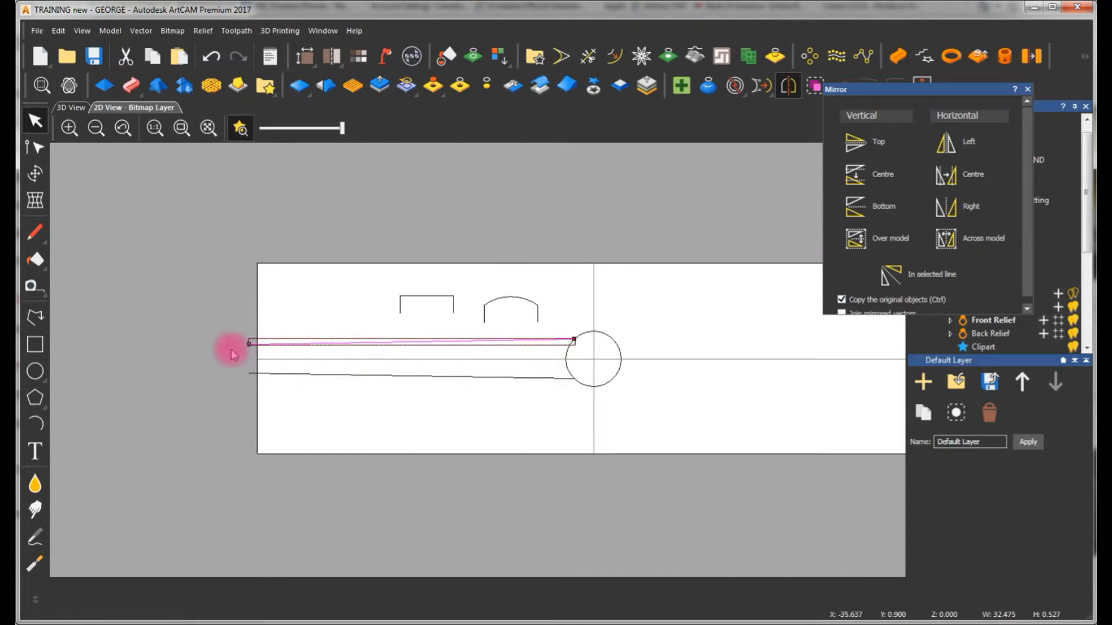
key("n")
scroll(174, 265, "down", 2)
scroll(243, 313, "up", 1)
scroll(368, 355, "up", 1)
scroll(362, 329, "up", 1)
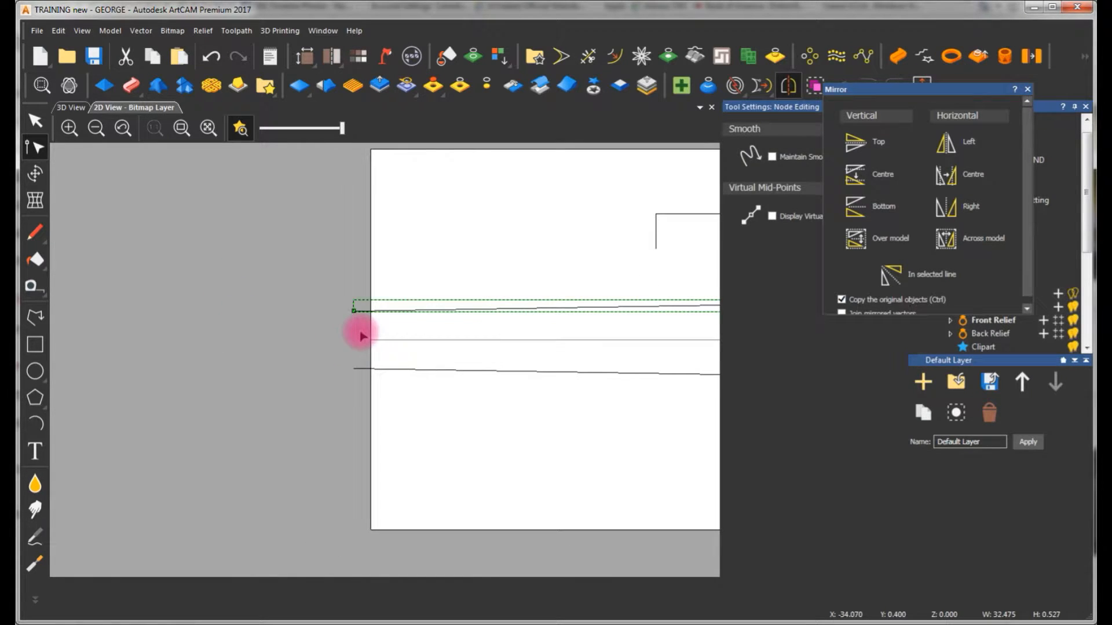
left_click(360, 370)
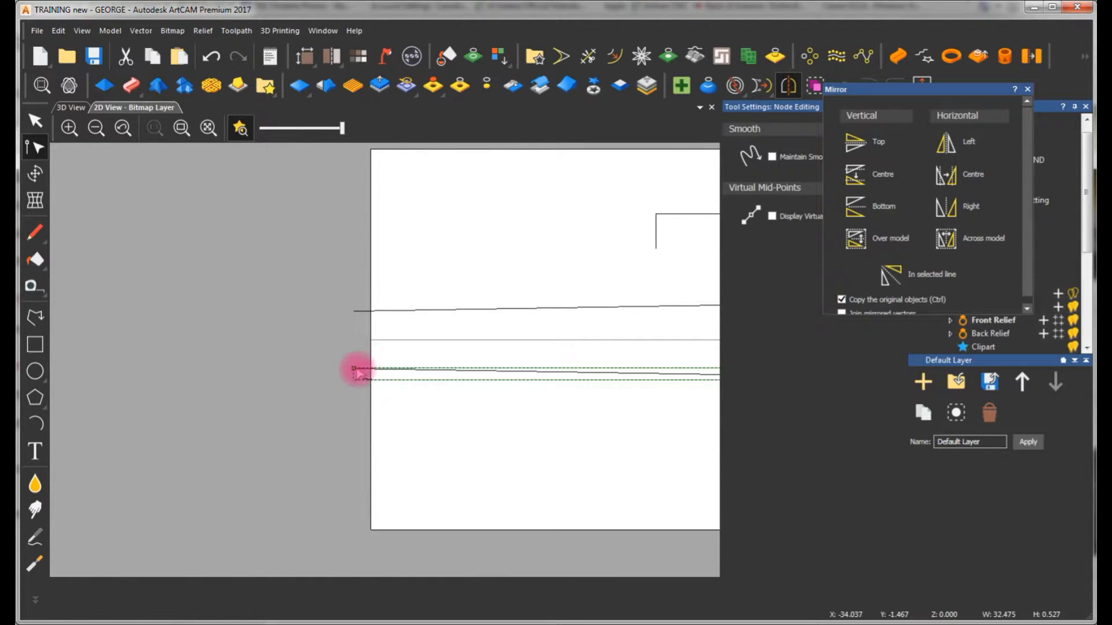
right_click(355, 370)
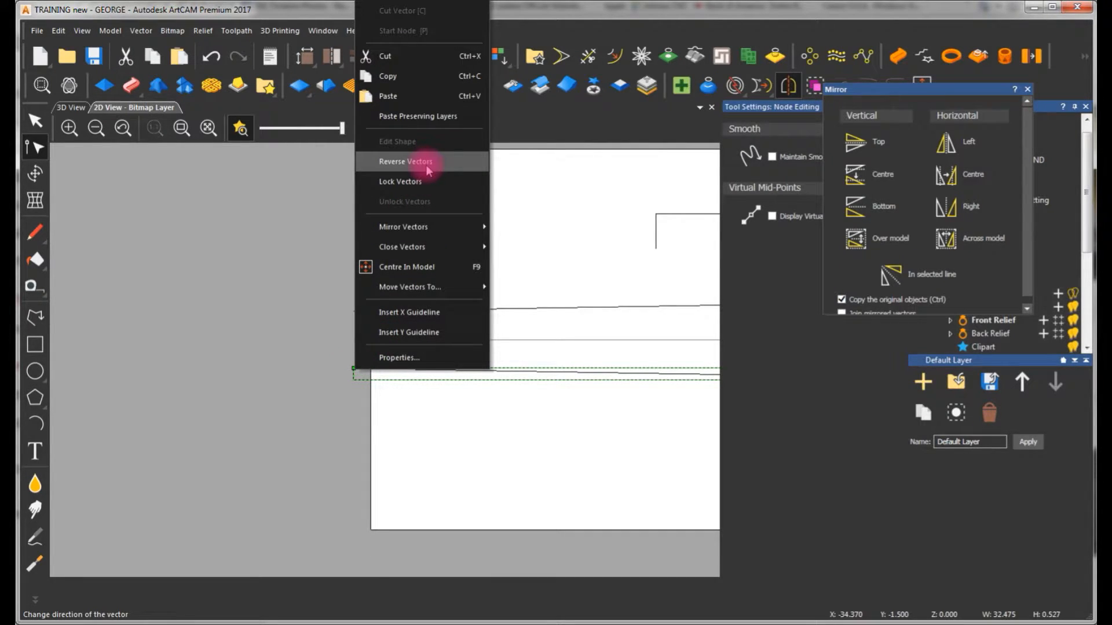
left_click(532, 232)
scroll(381, 350, "down", 1)
scroll(372, 360, "up", 1)
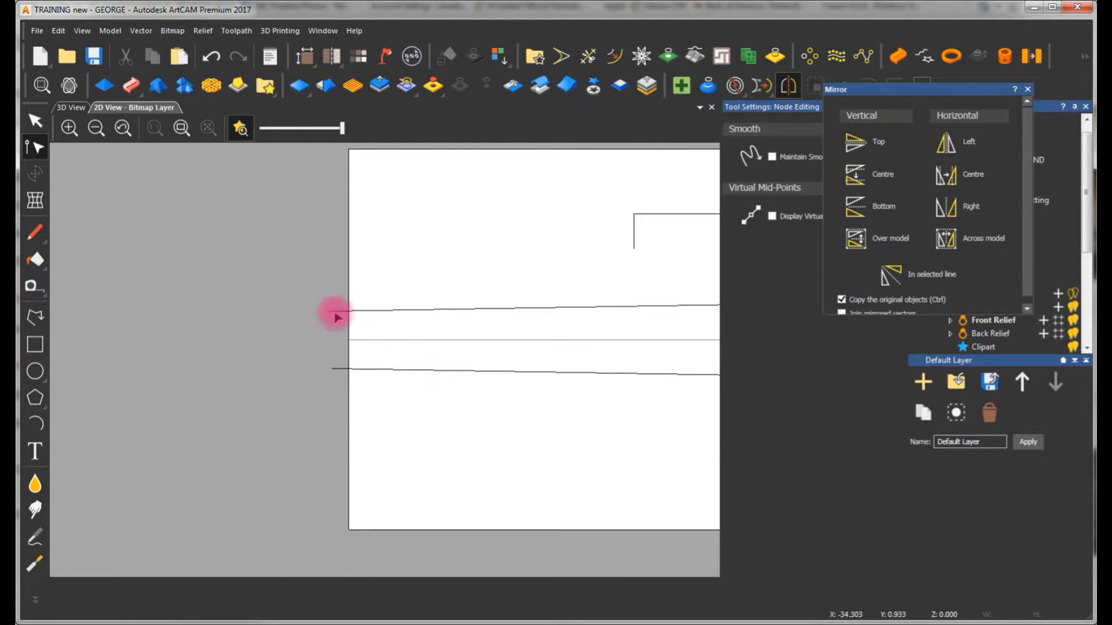
Reverse the vector direction of the upper sloping rail and leave node editing
left_click(373, 316)
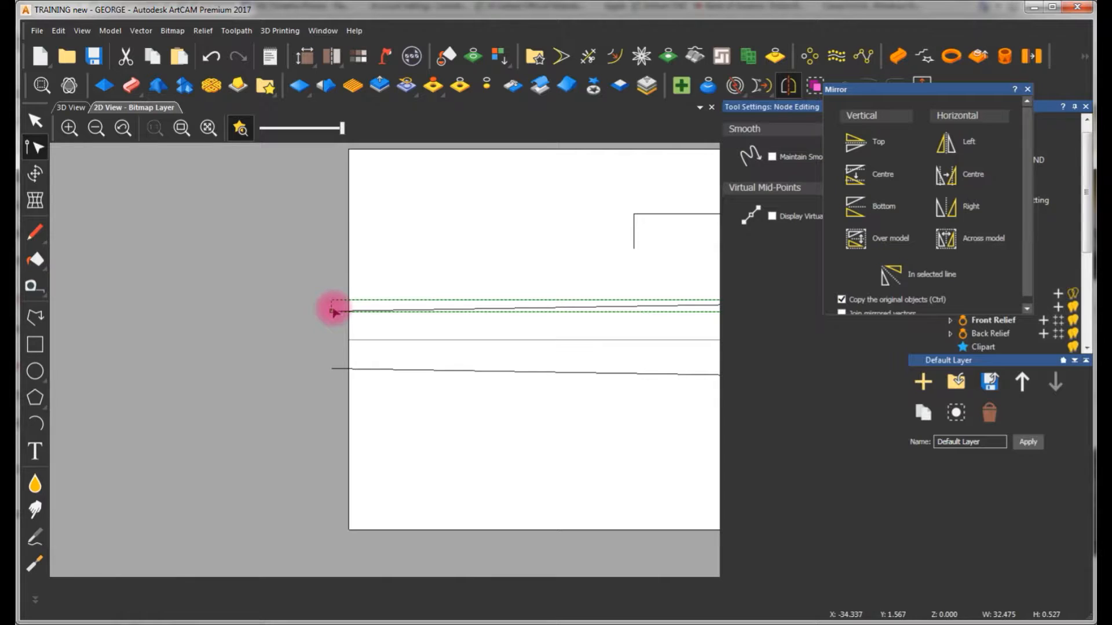
right_click(333, 312)
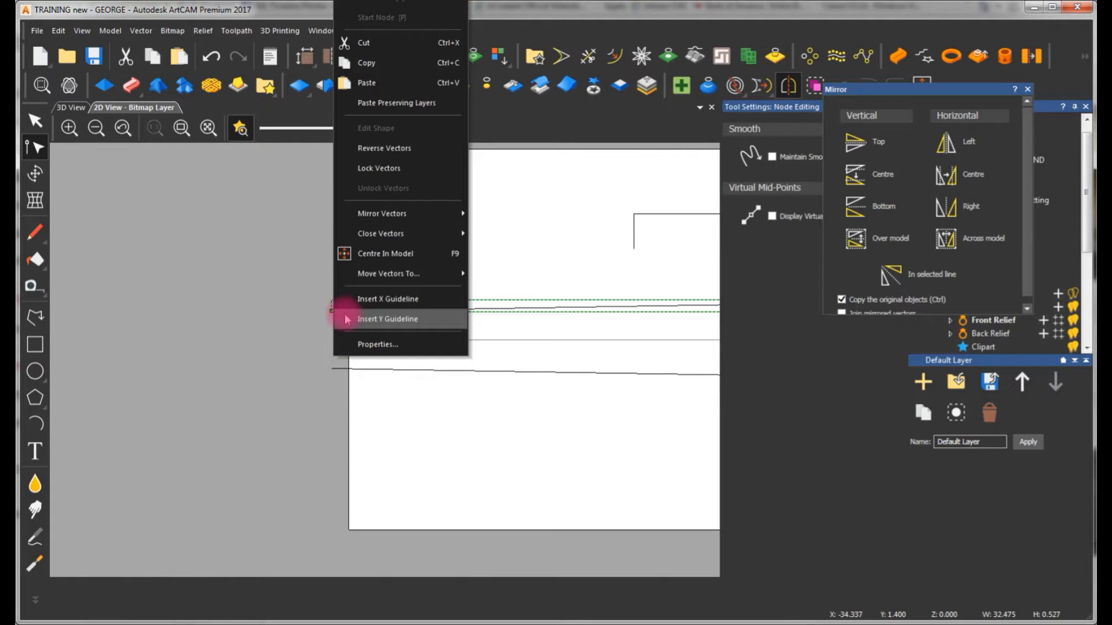
left_click(372, 153)
left_click(459, 211)
scroll(392, 292, "down", 1)
scroll(500, 344, "up", 1)
key("Escape")
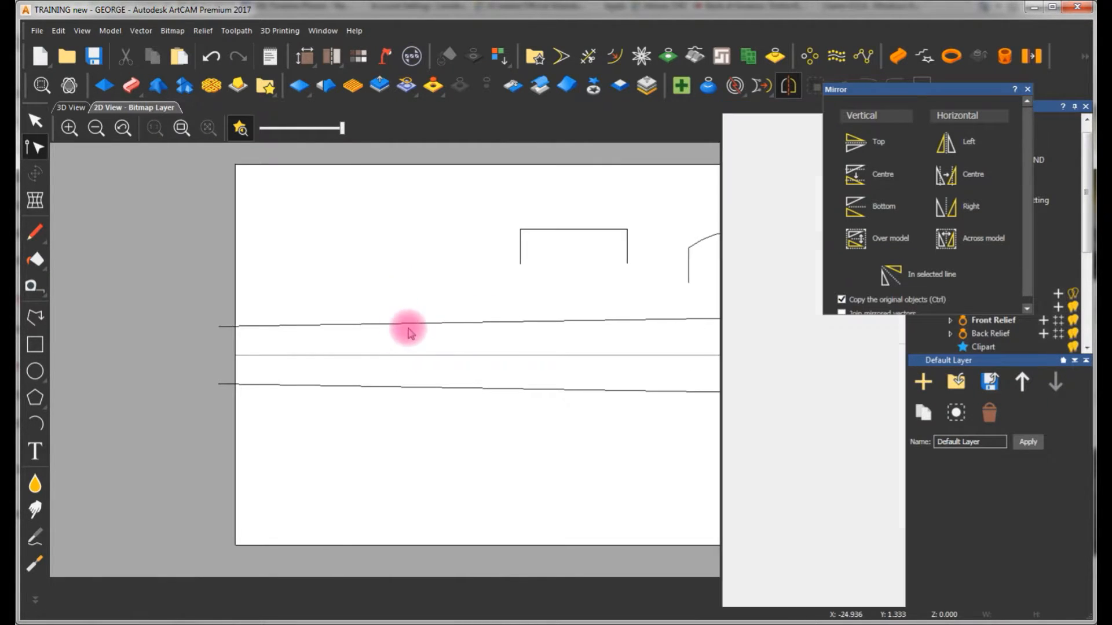
Reverse the upper rail's direction once more and close the Mirror settings
left_click(425, 317)
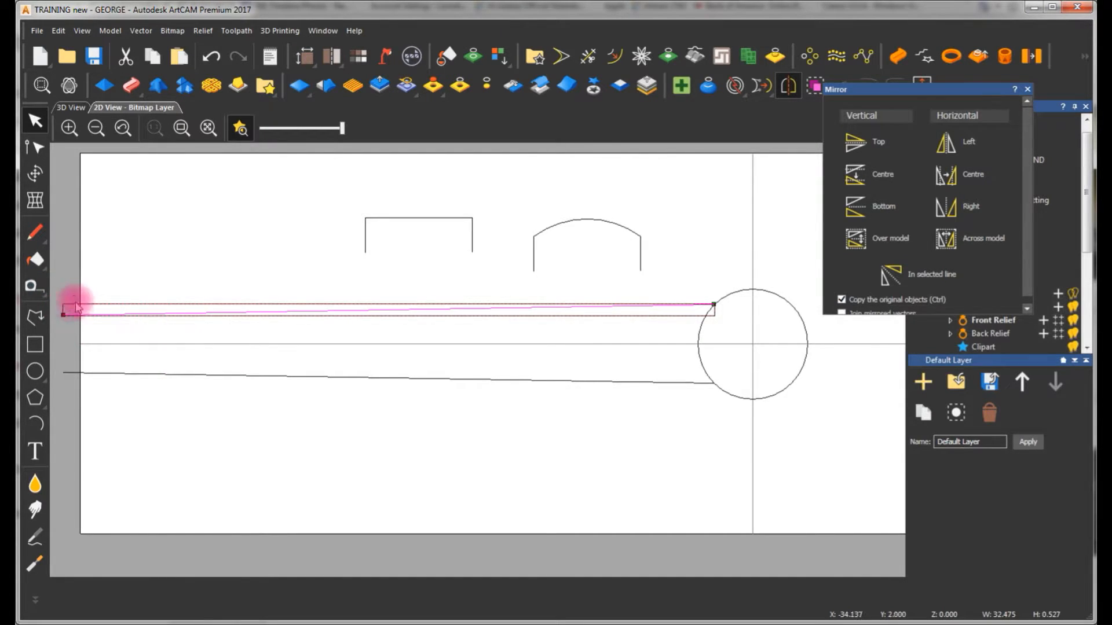
scroll(223, 336, "down", 1)
scroll(246, 331, "up", 1)
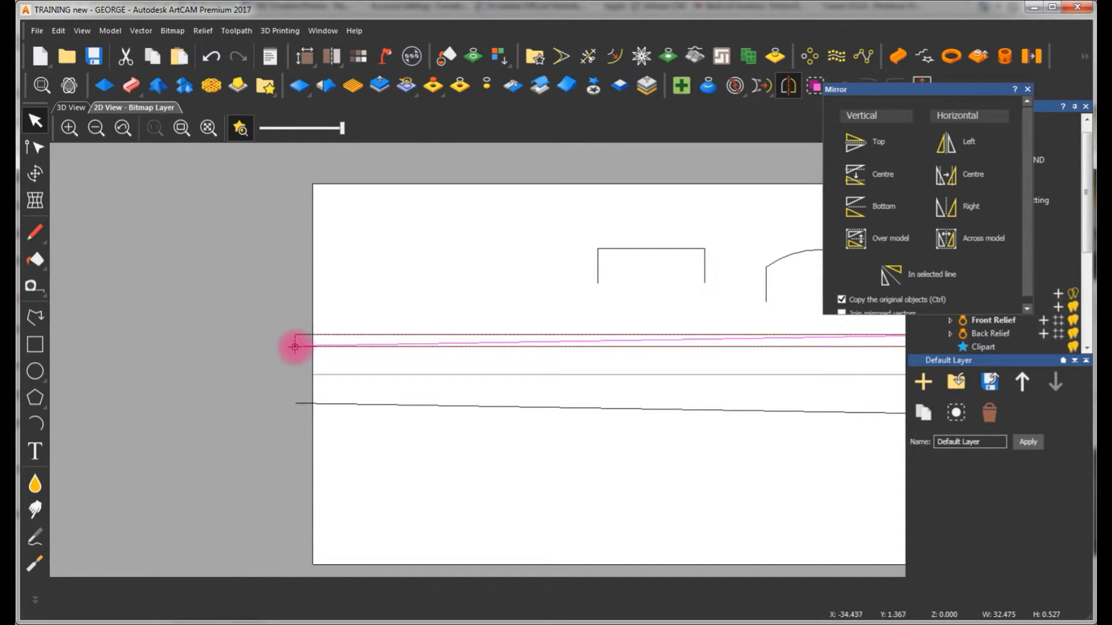
right_click(295, 346)
left_click(335, 137)
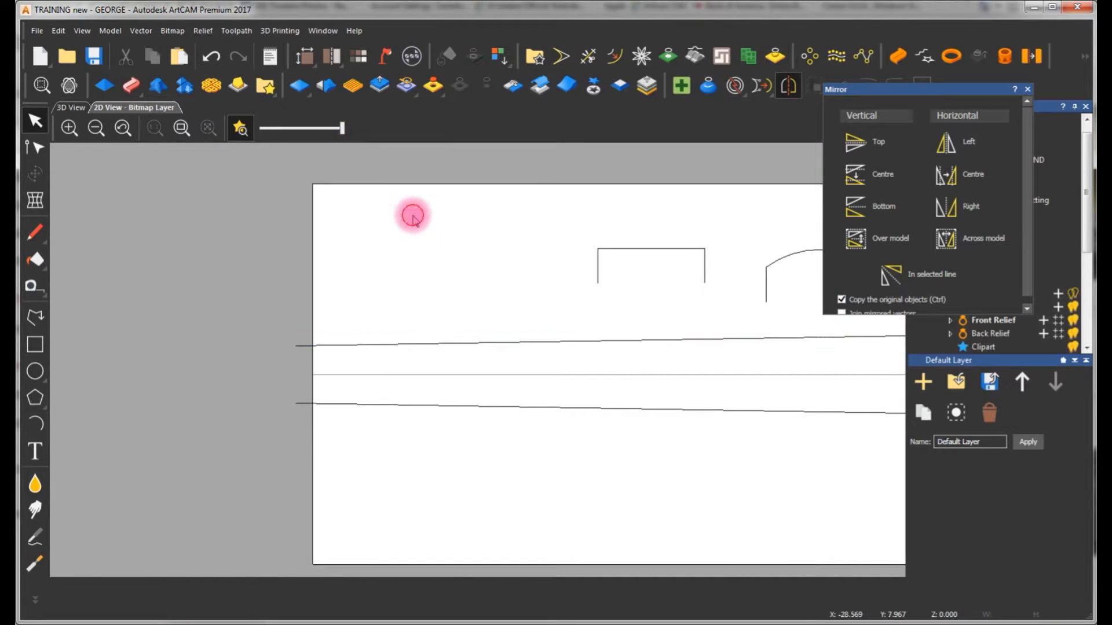
scroll(529, 375, "down", 1)
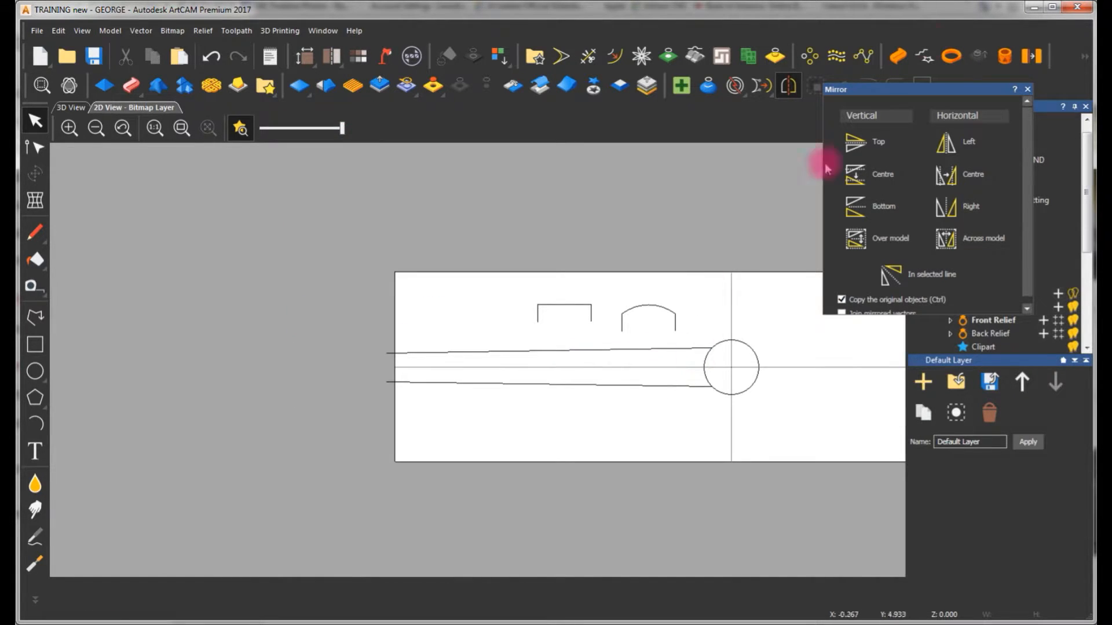
left_click(1026, 90)
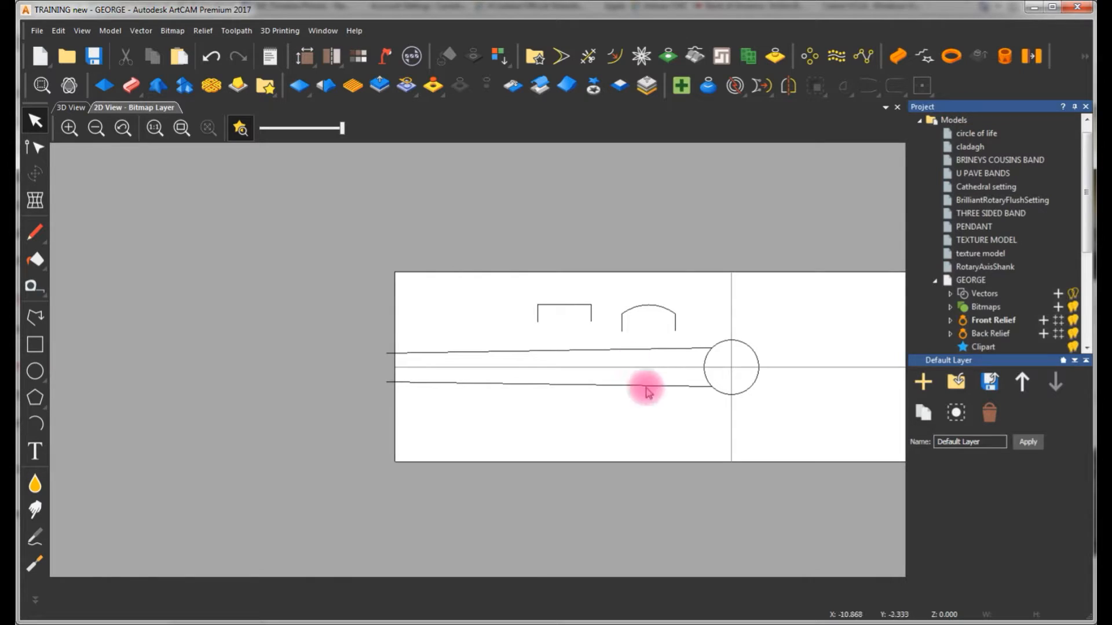
Cut the 21.35 mm ring circle into left and right halves at its top and bottom nodes
scroll(637, 382, "down", 1)
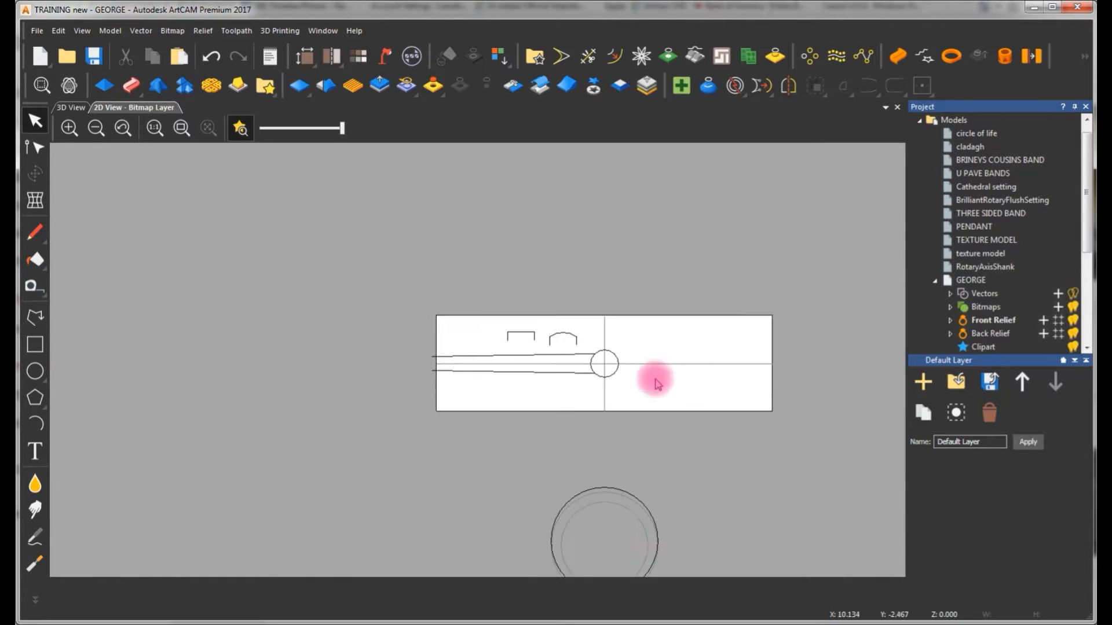
left_click(607, 495)
scroll(597, 495, "down", 2)
scroll(501, 390, "up", 2)
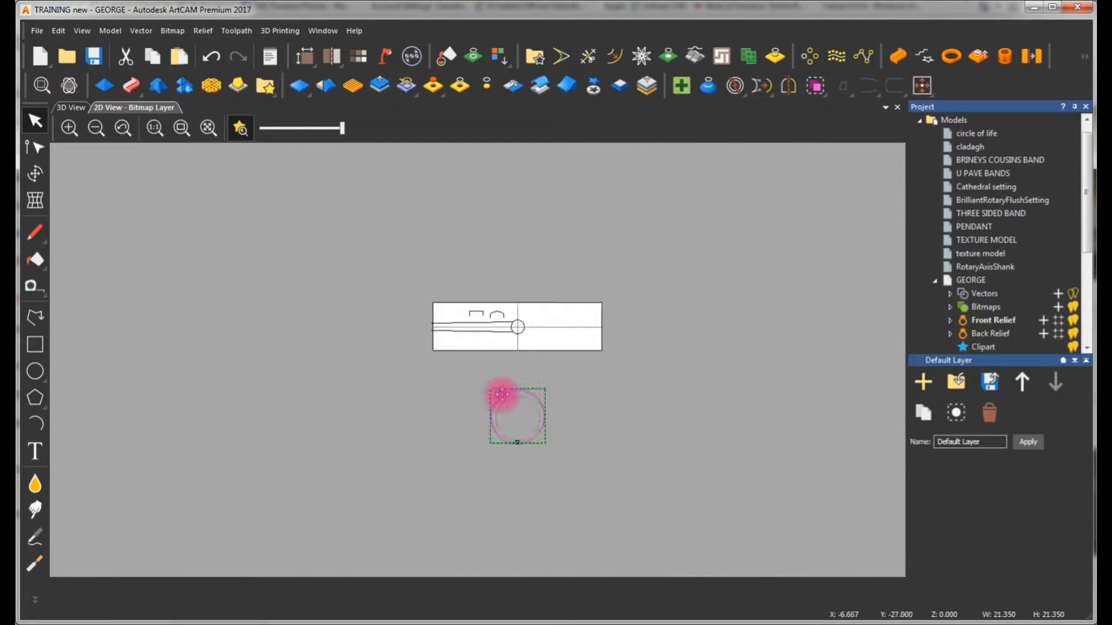
scroll(517, 418, "up", 1)
scroll(519, 432, "down", 1)
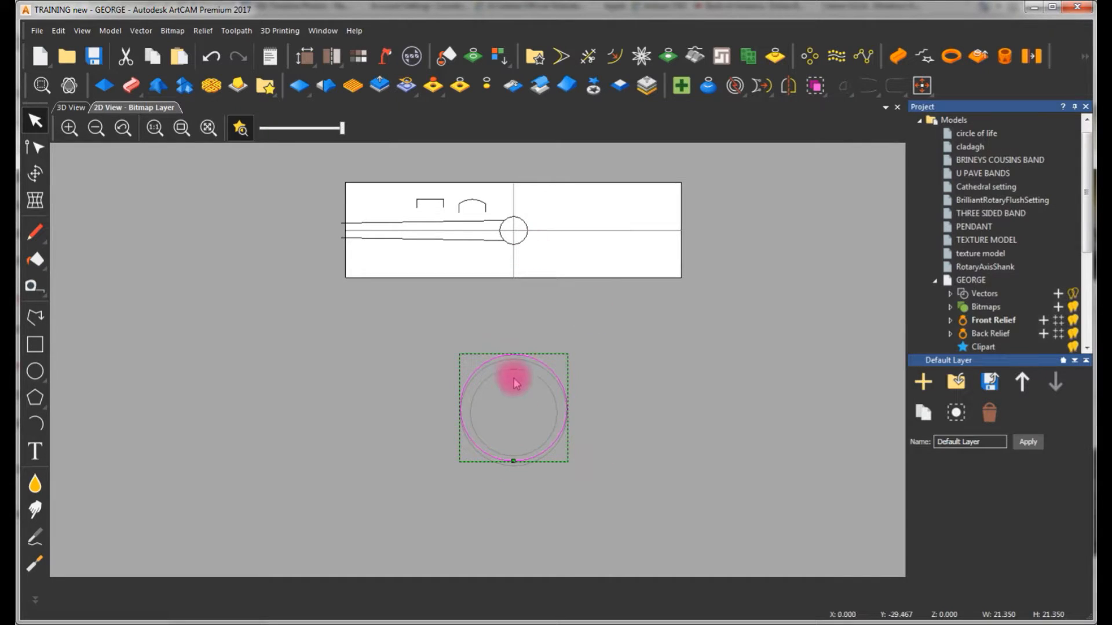
scroll(514, 410, "up", 1)
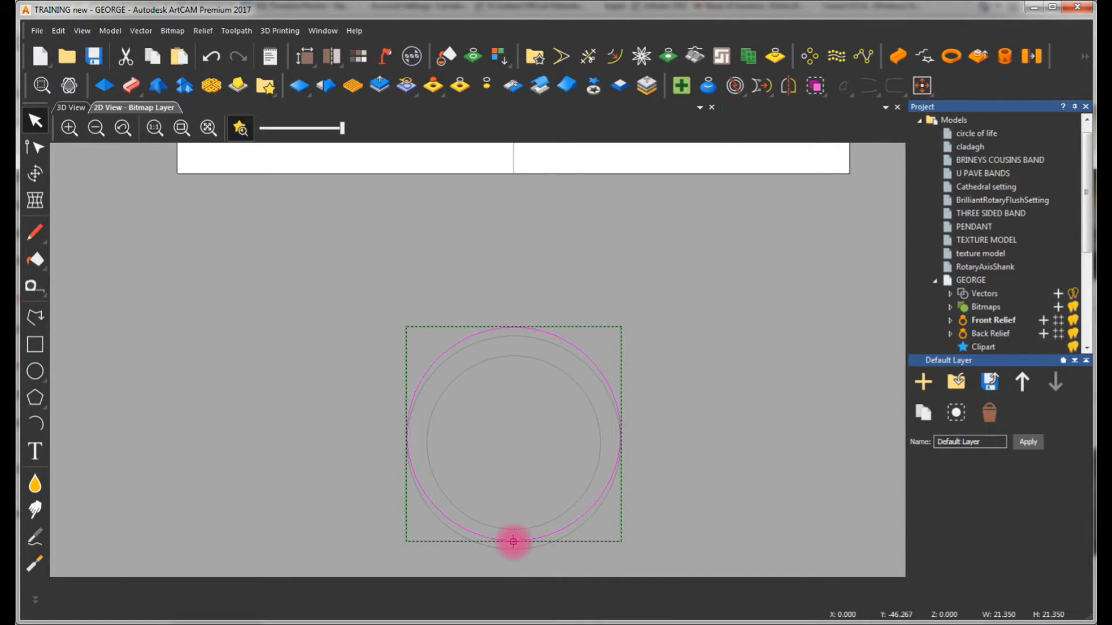
double_click(513, 542)
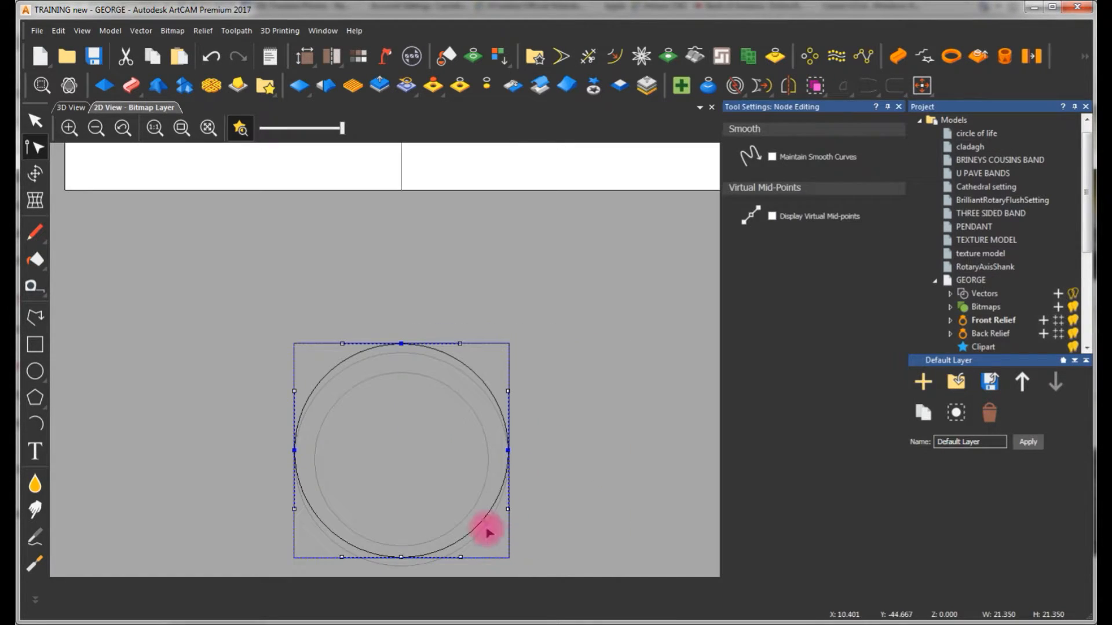
left_click(400, 343)
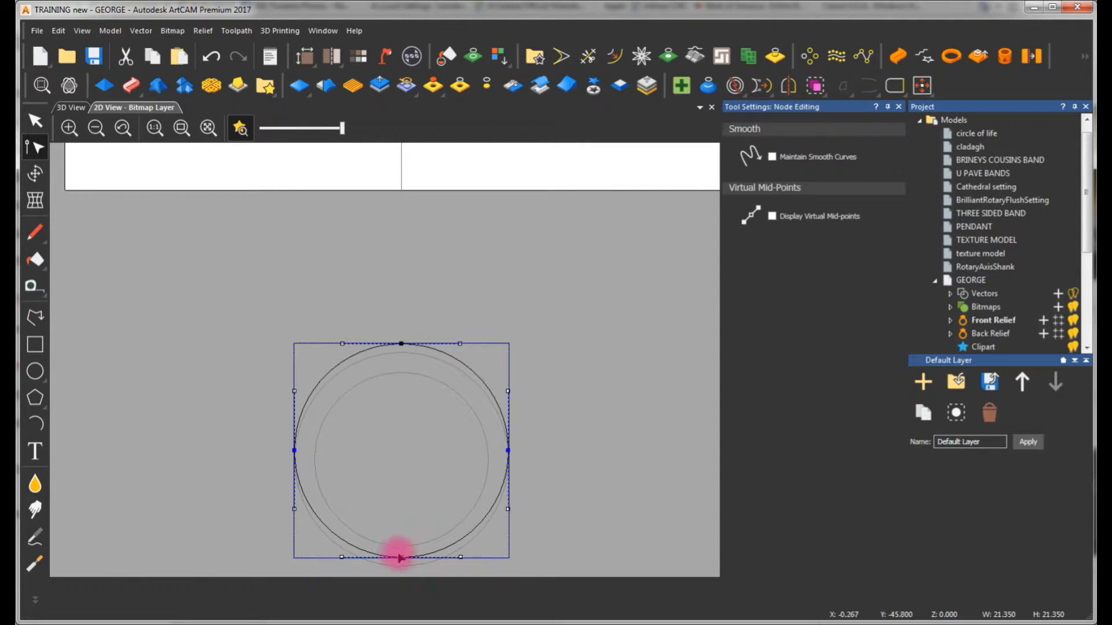
left_click(376, 486)
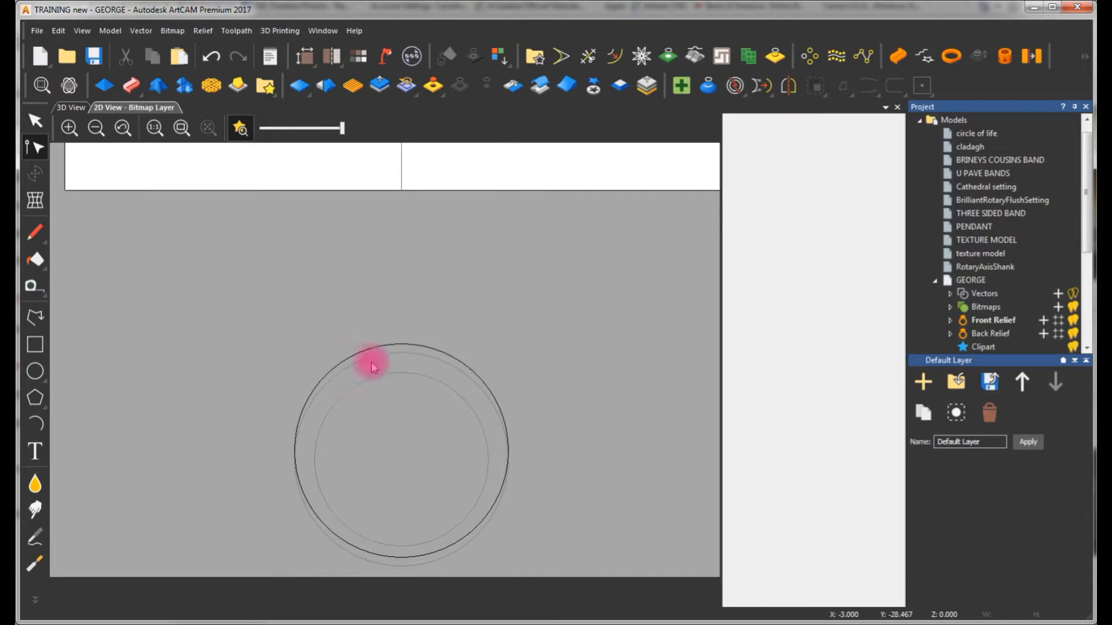
Unwrap the left half of the 21.35 mm ring circle with Unwrap Profile
left_click(440, 356)
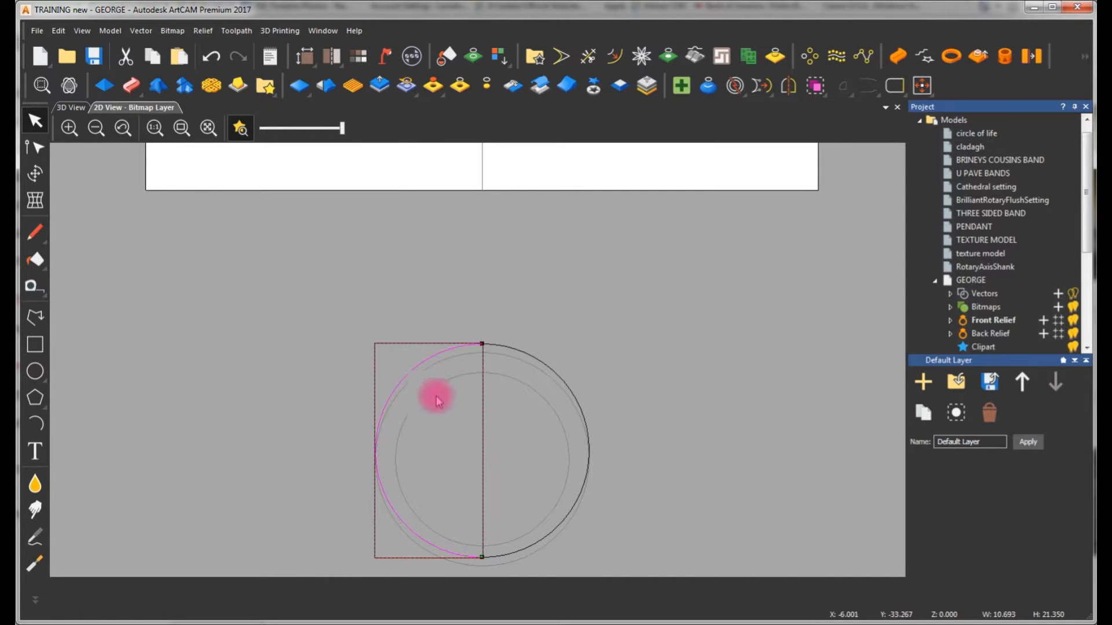
scroll(487, 377, "down", 2)
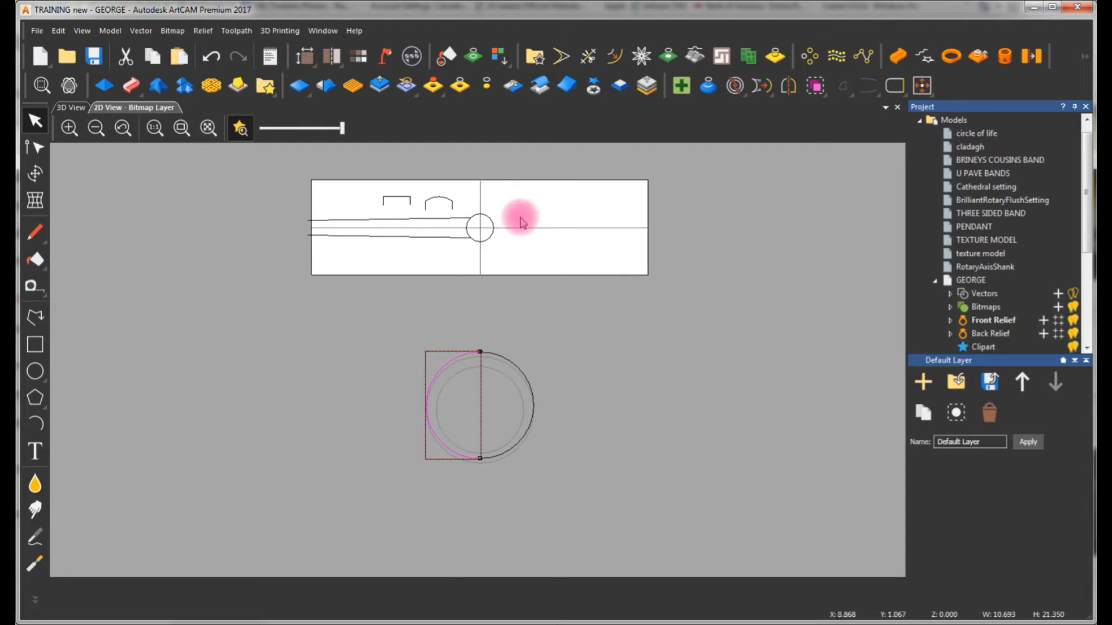
scroll(512, 211, "up", 2)
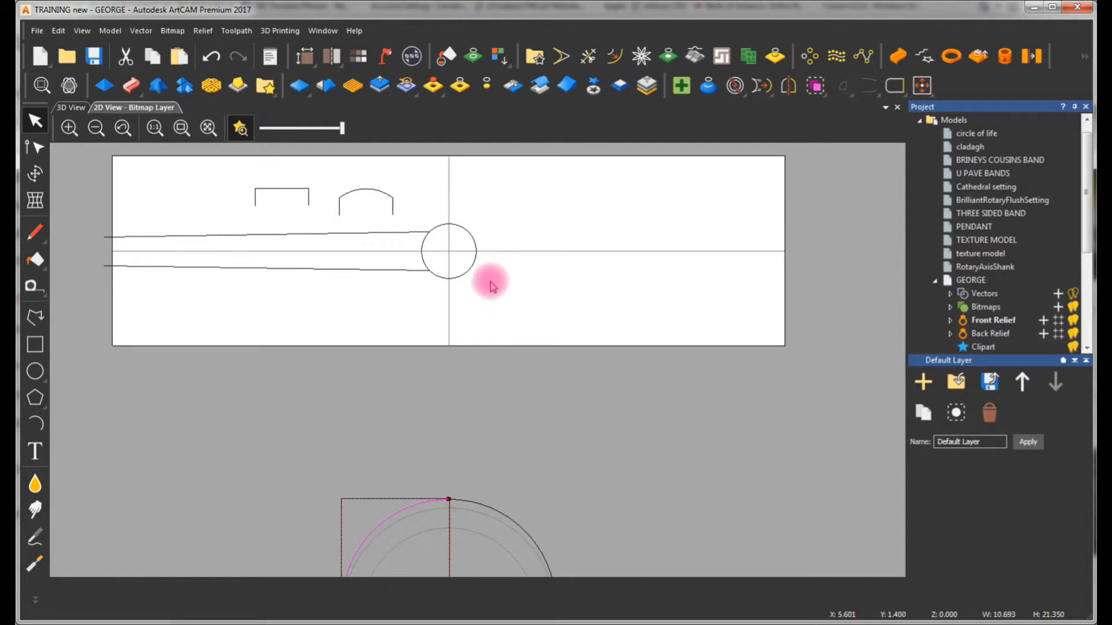
left_click(925, 57)
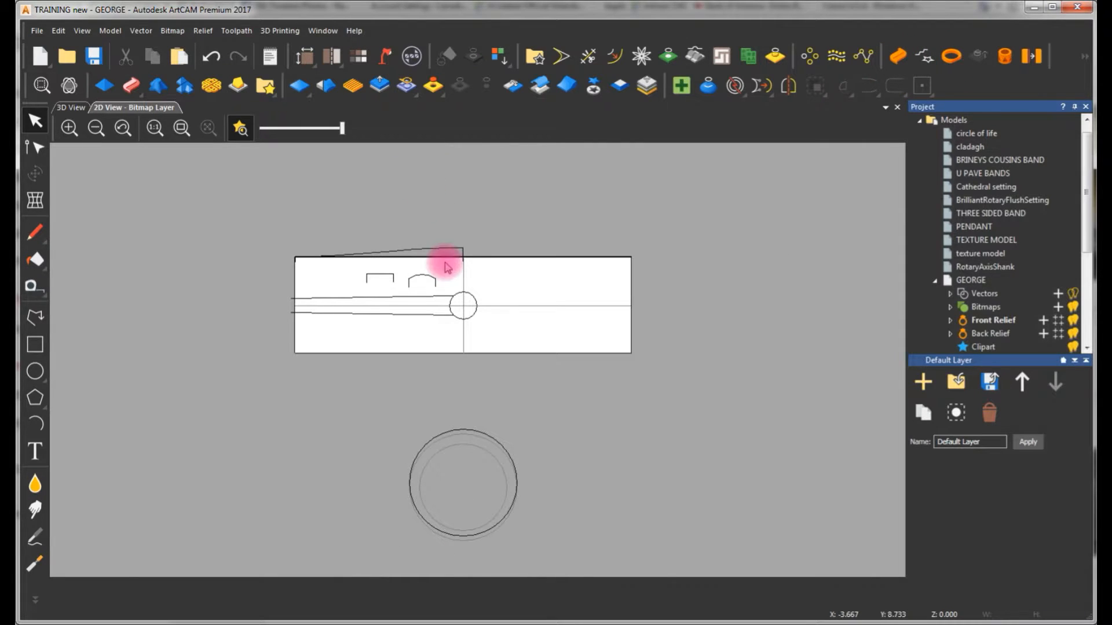
Move the unwrapped profile down into the gap between the shank layout and the ring circles
left_click(461, 247)
left_click(468, 211)
left_click(454, 247)
left_click_drag(460, 248, 509, 357)
left_click_drag(471, 380, 471, 380)
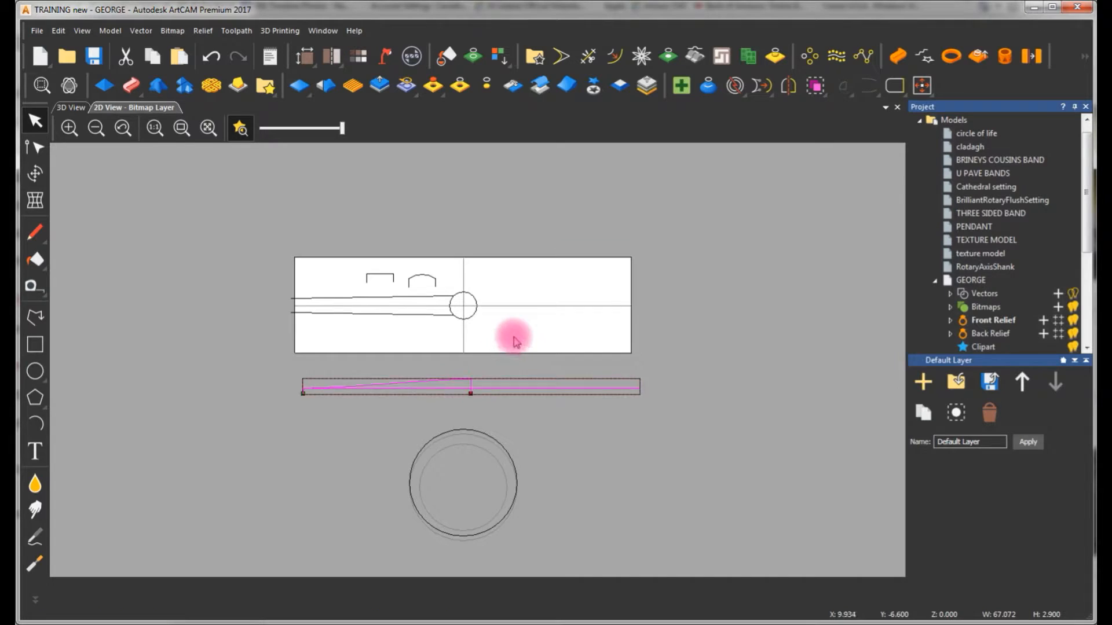
left_click(513, 339)
Compare the unwrapped height profile with the ring circle's halves and the tapered rails
scroll(471, 399, "up", 1)
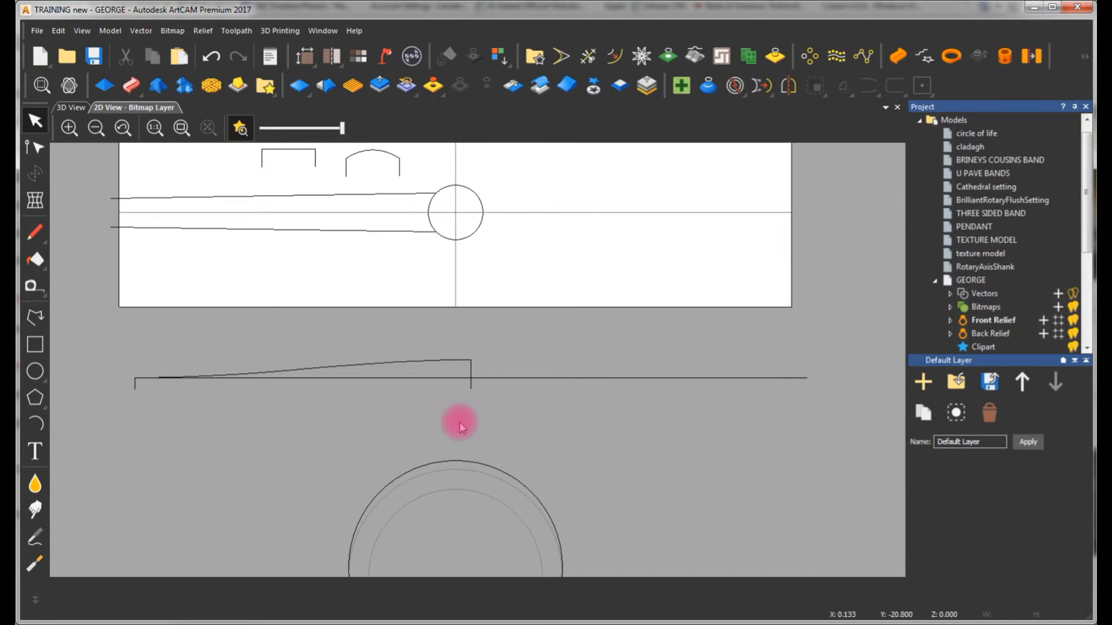
left_click(471, 373)
left_click(456, 462)
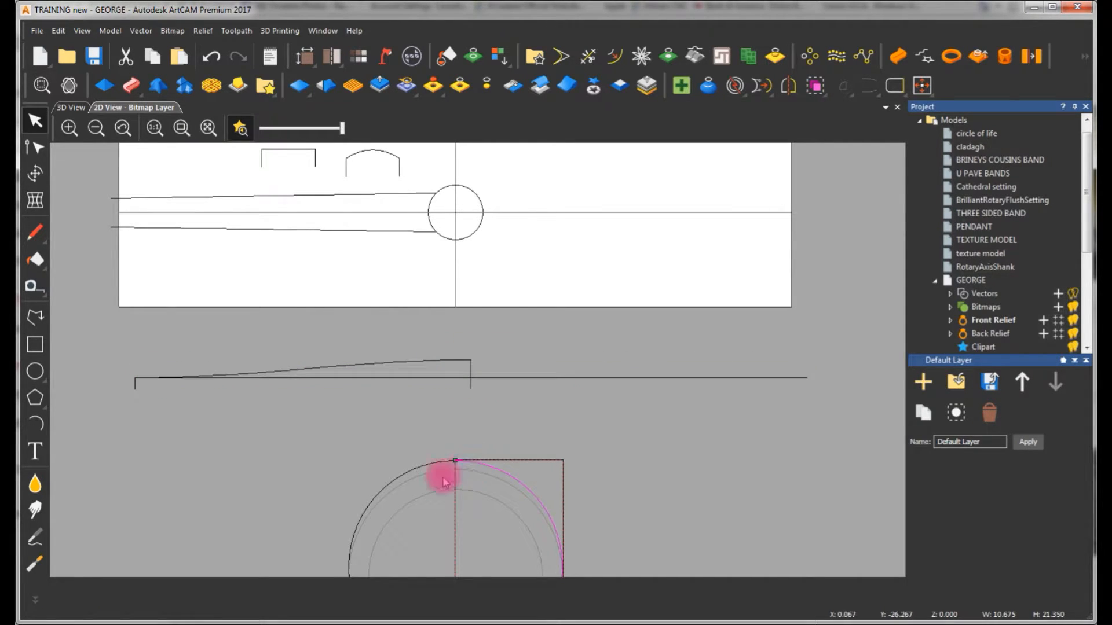
left_click(516, 434)
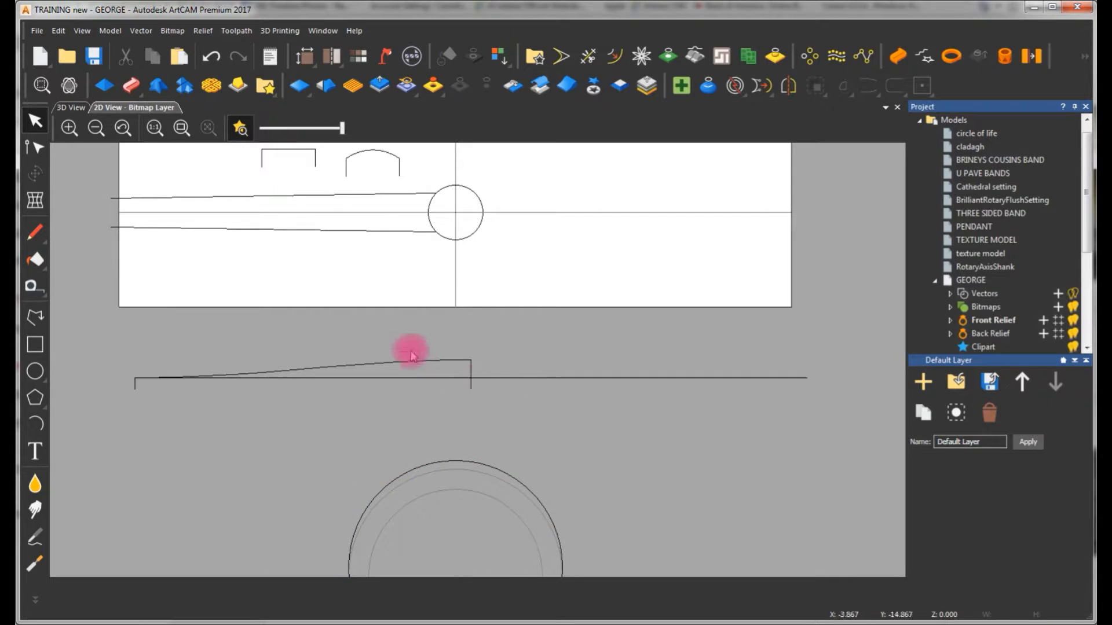
scroll(400, 292, "down", 1)
scroll(459, 249, "up", 1)
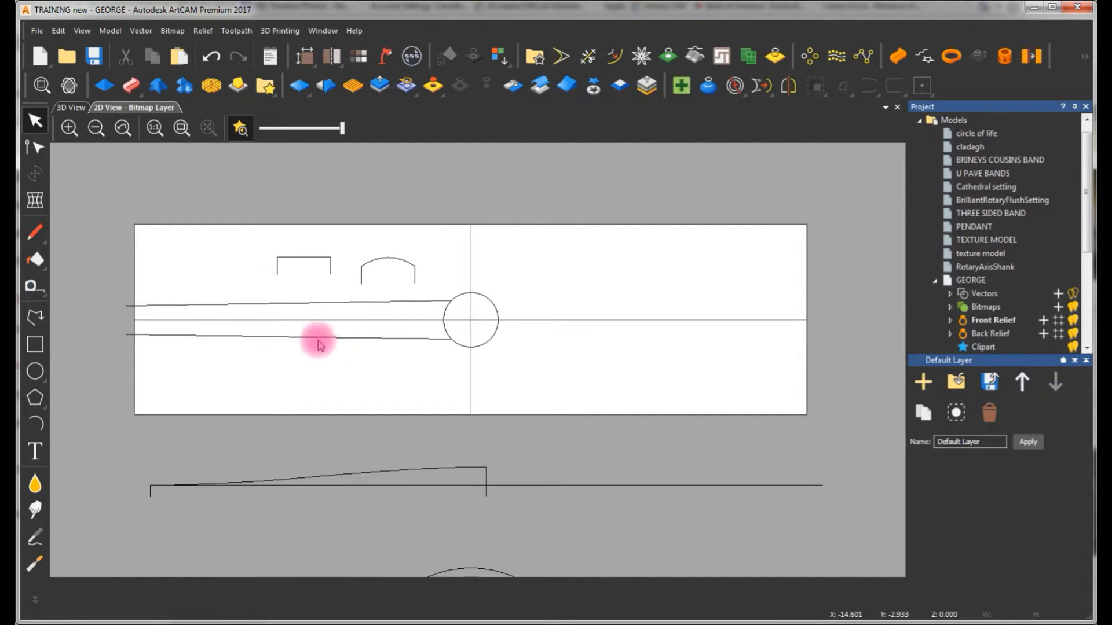
left_click(214, 267)
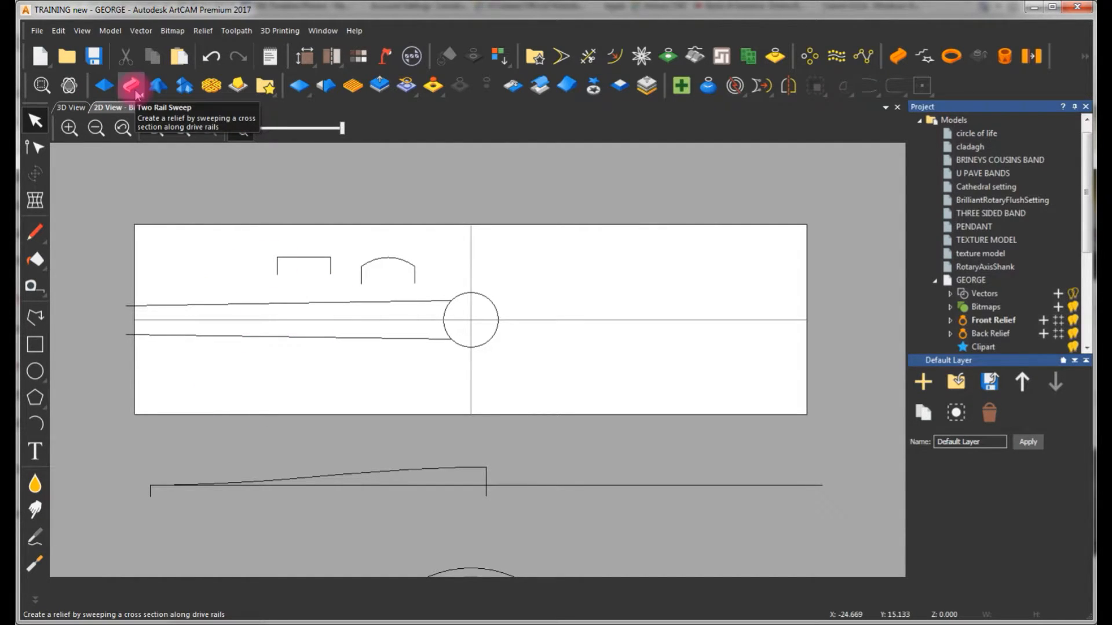
Set up a Two Rail Sweep from the two tapered rails, with the flat cross section first and the domed one second
left_click(293, 306)
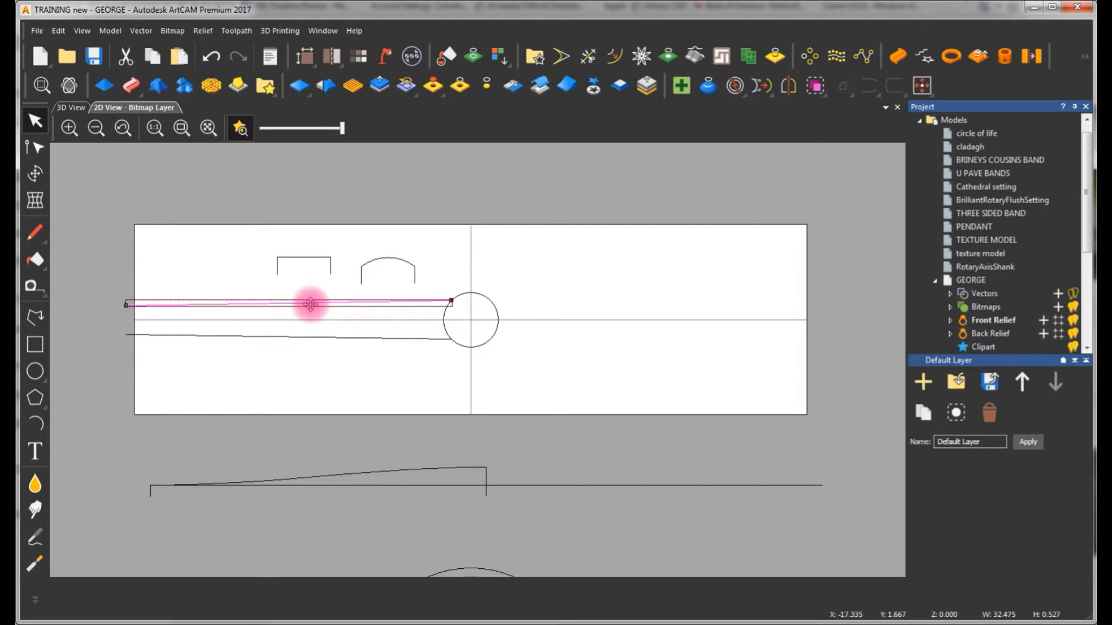
left_click(328, 340, "shift")
left_click(324, 261, "shift")
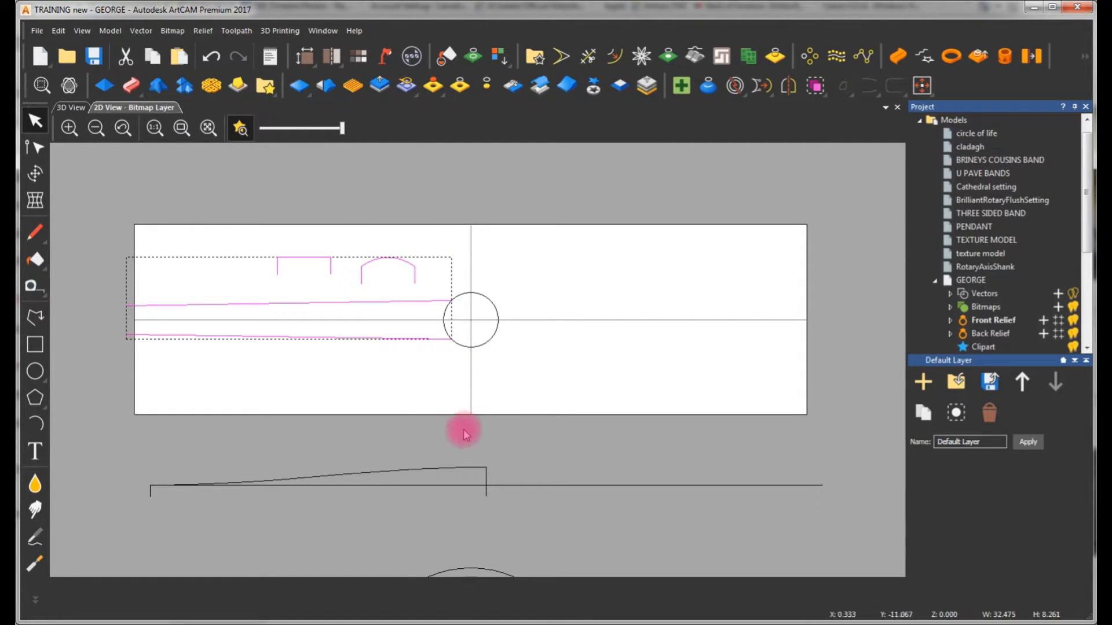
left_click(132, 86)
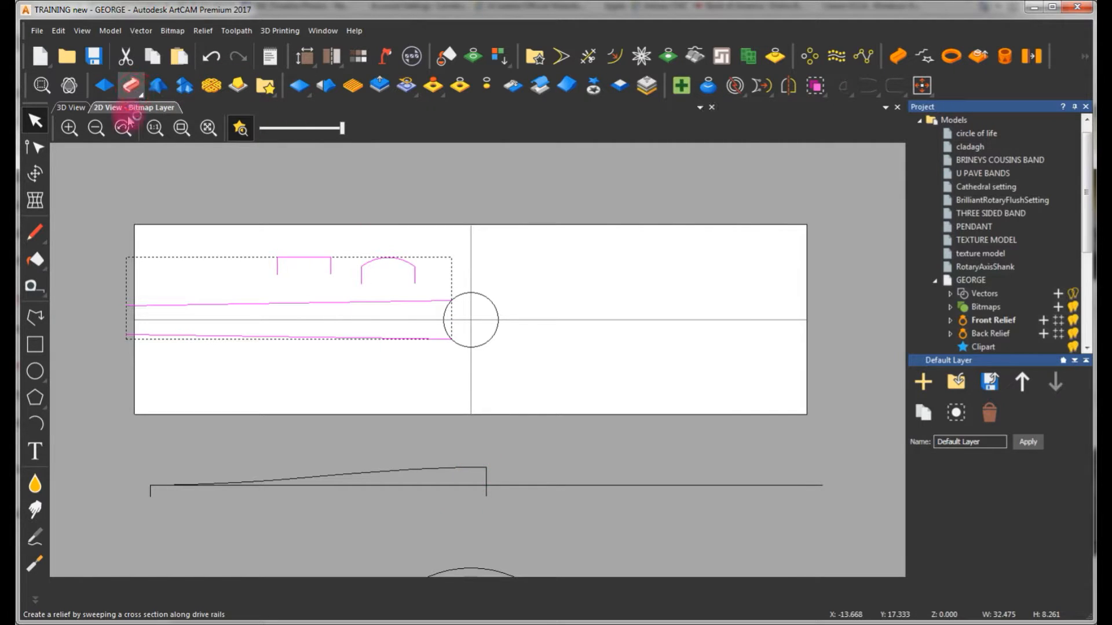
left_click(71, 108)
left_click_drag(509, 340, 114, 303)
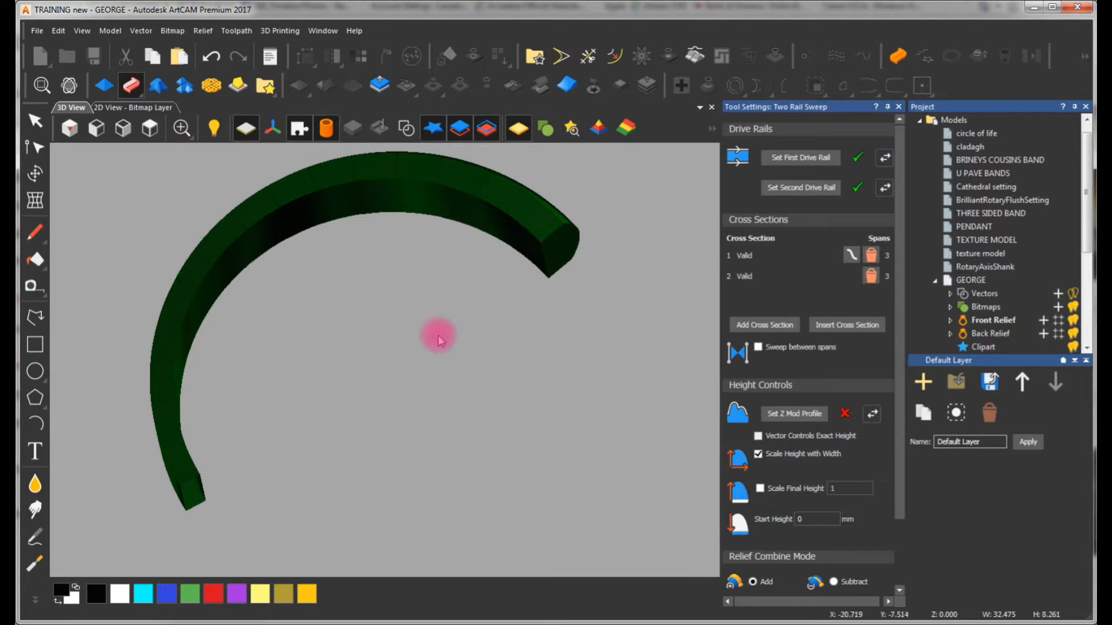
left_click_drag(241, 224, 342, 321)
scroll(368, 307, "down", 3)
left_click_drag(393, 284, 346, 268)
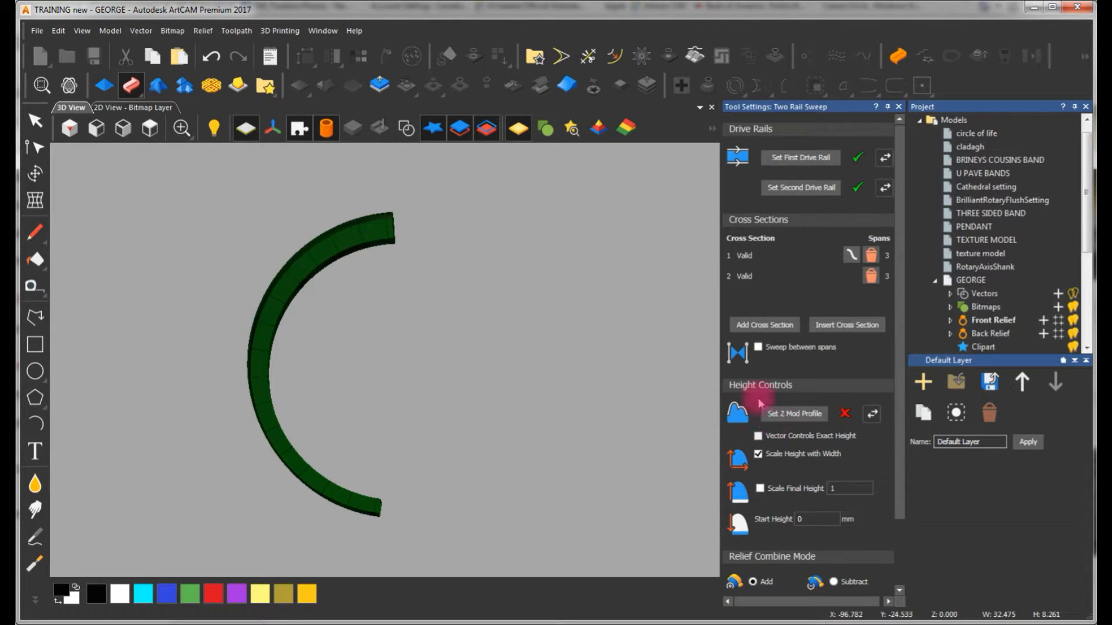
Assign the unwrapped height profile below the shank layout as the sweep's Z Mod Profile and check the 3D preview
left_click(134, 108)
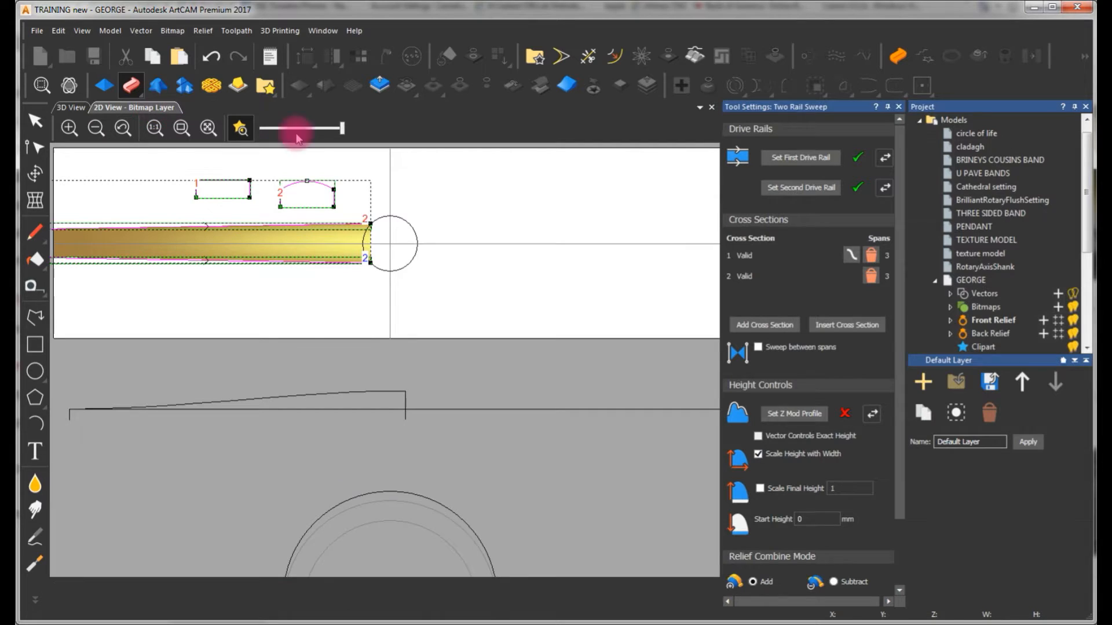
left_click(376, 395)
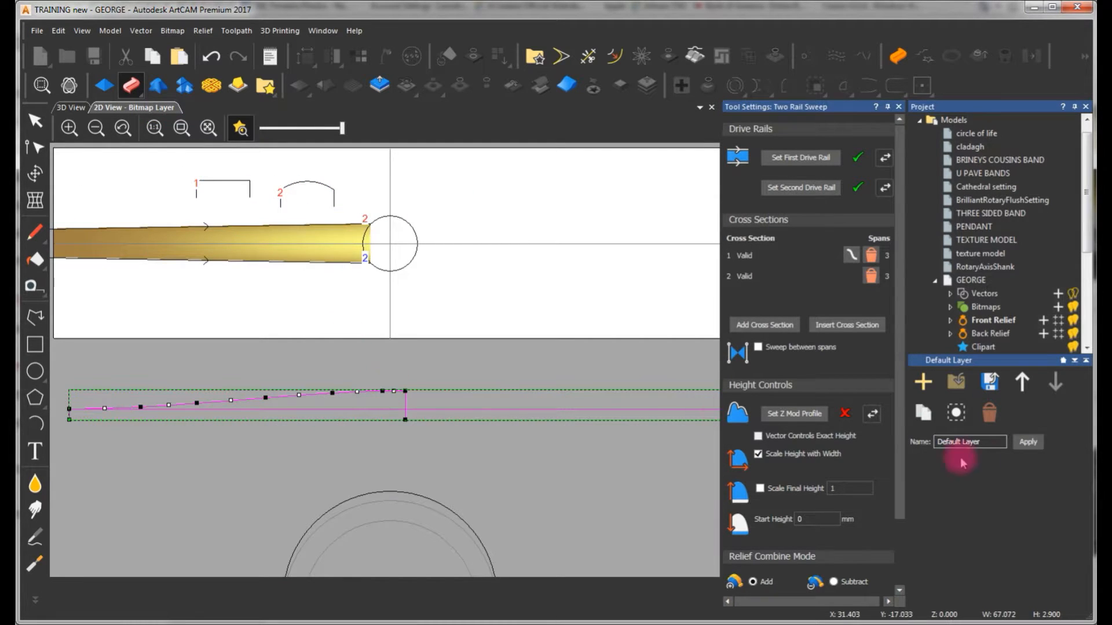
left_click(799, 414)
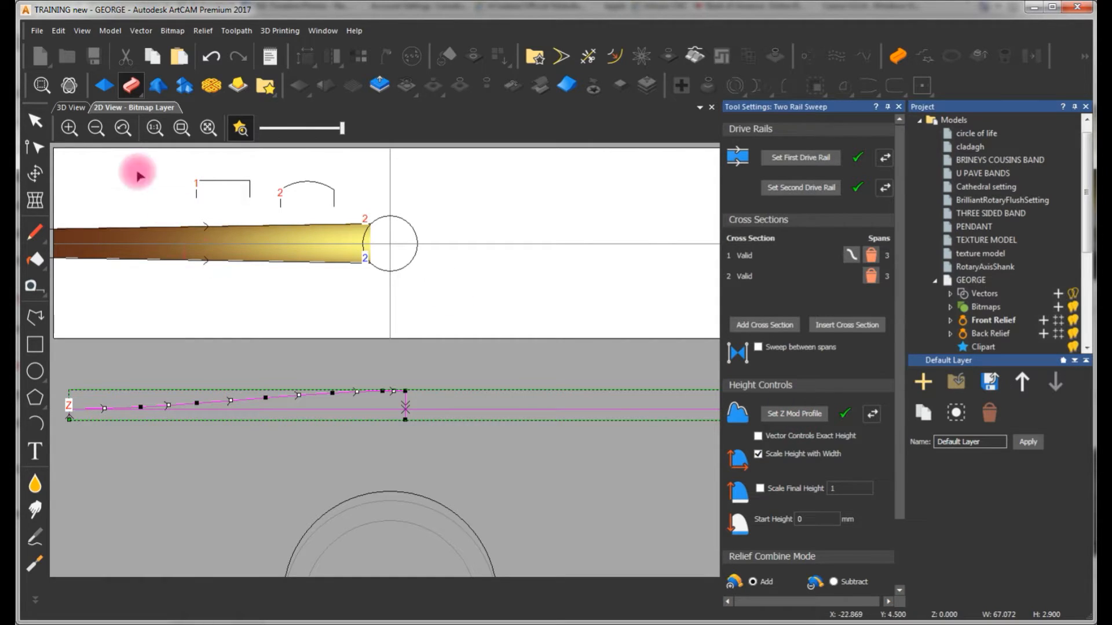
left_click(70, 108)
left_click_drag(390, 412, 417, 449)
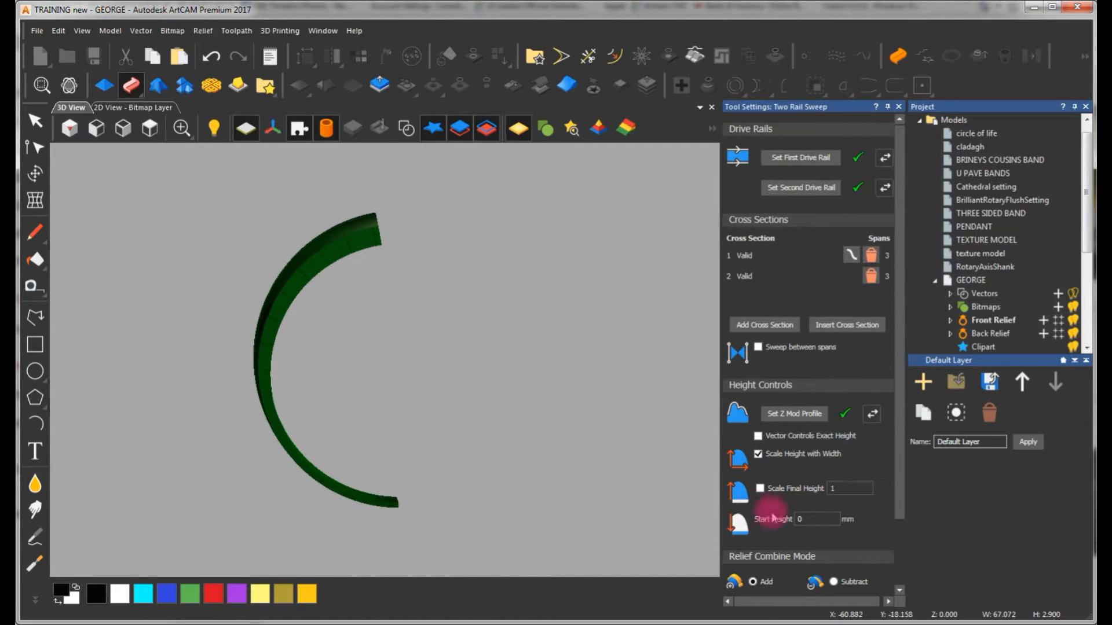
Enable Vector Controls Exact Height, set the combine mode to Merge High, and apply the two-rail sweep to the front relief
left_click(759, 437)
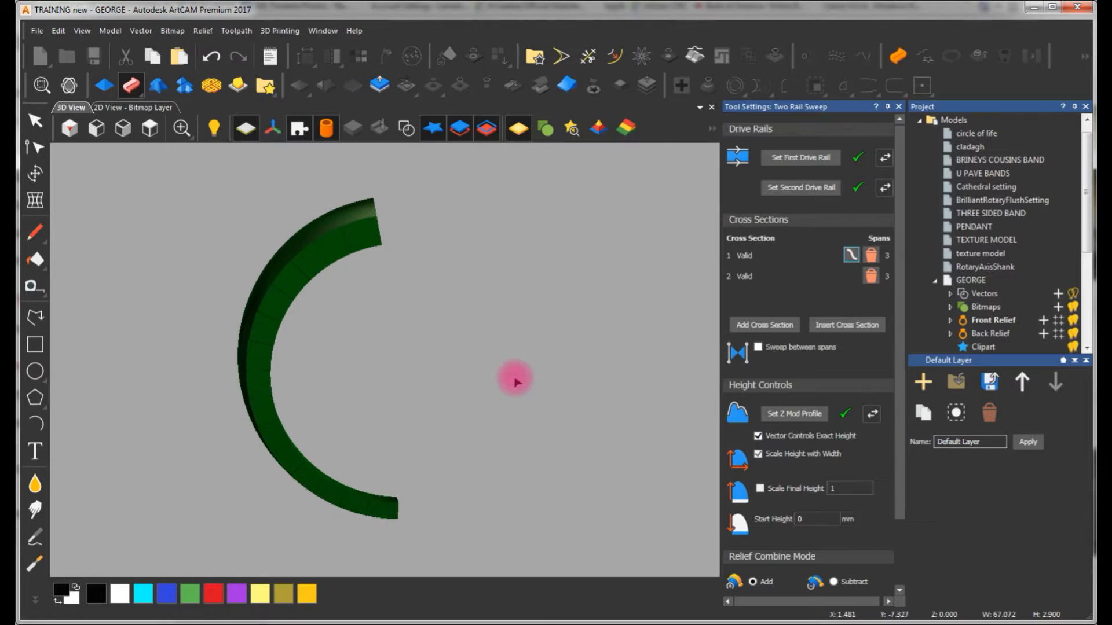
scroll(886, 550, "down", 3)
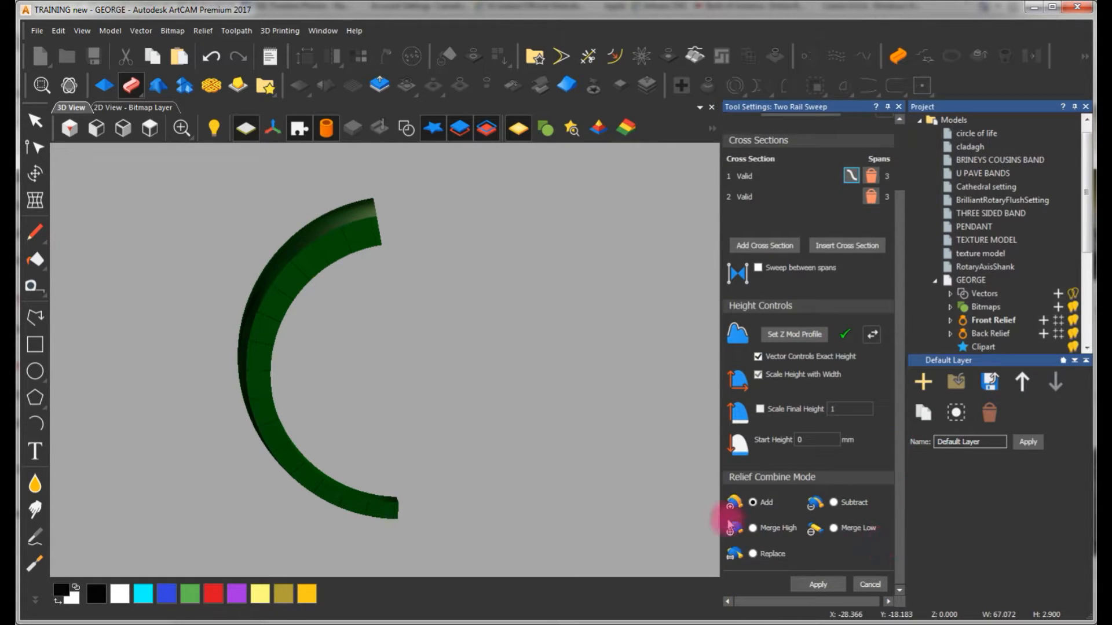
left_click(753, 528)
left_click(817, 585)
left_click(869, 584)
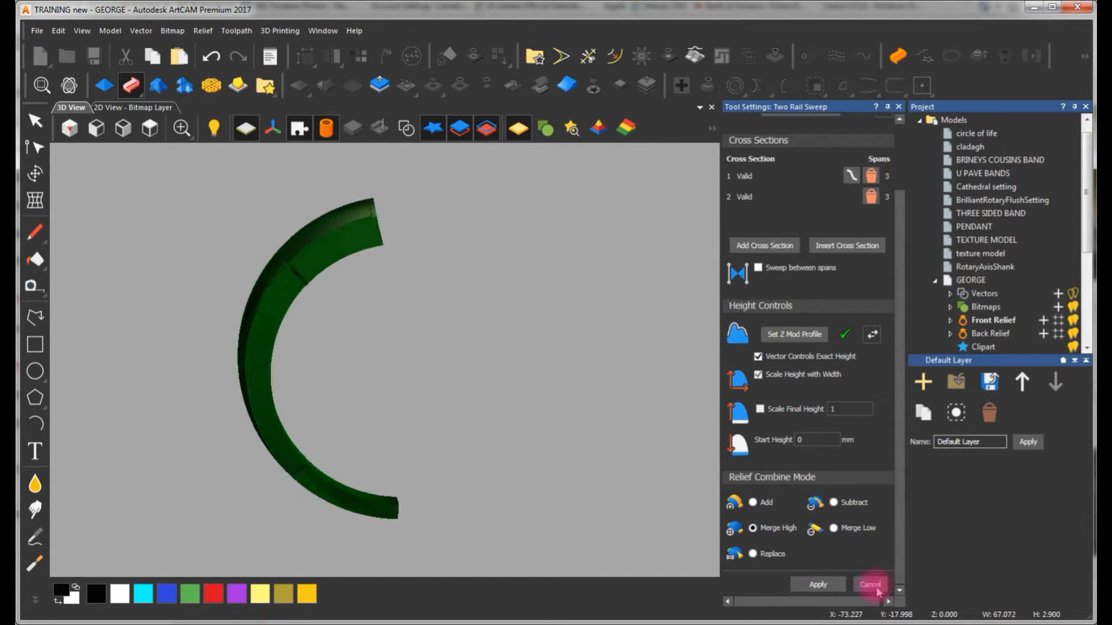
left_click_drag(336, 289, 280, 462)
left_click_drag(566, 283, 354, 232)
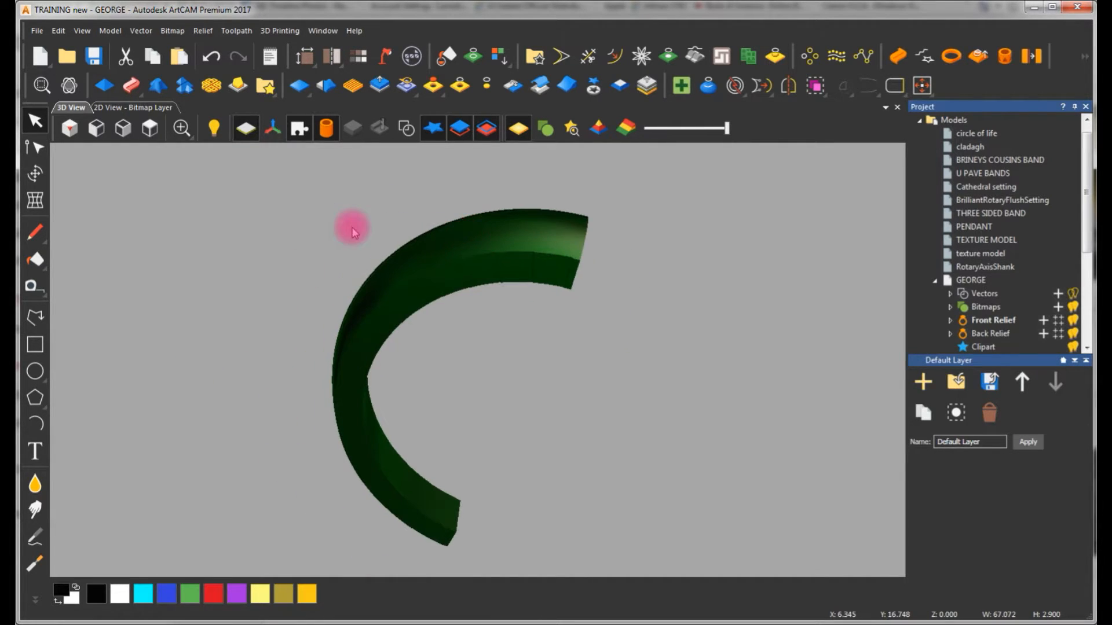
Mirror the half shank left over right with Relief Mirror Merge and inspect the full shank from several sides
left_click(157, 107)
scroll(462, 241, "down", 2)
scroll(536, 236, "up", 2)
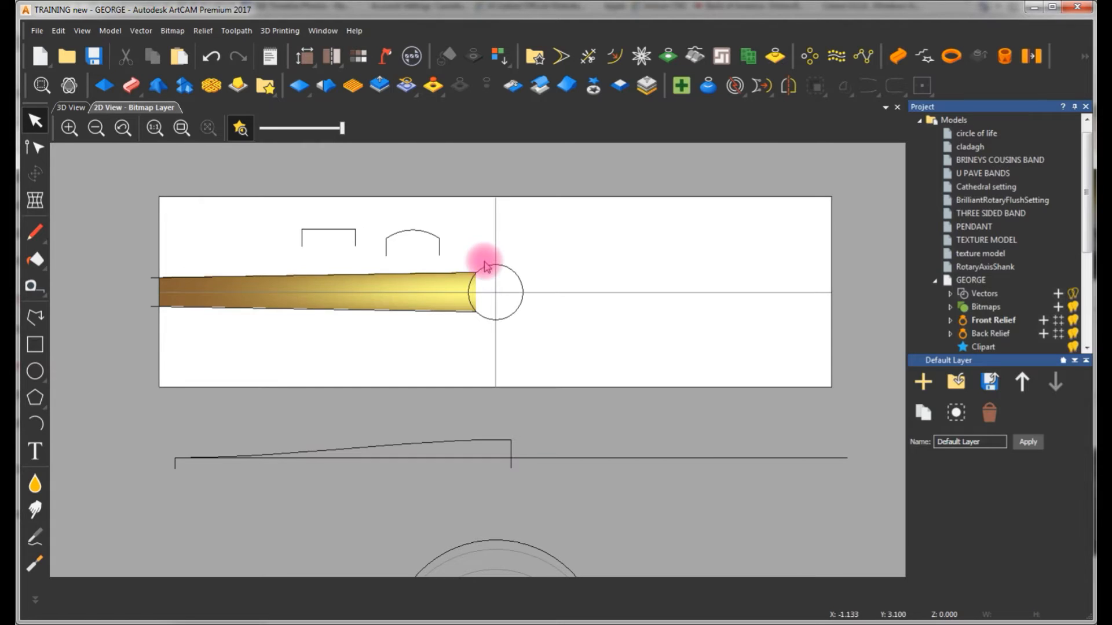
left_click(74, 108)
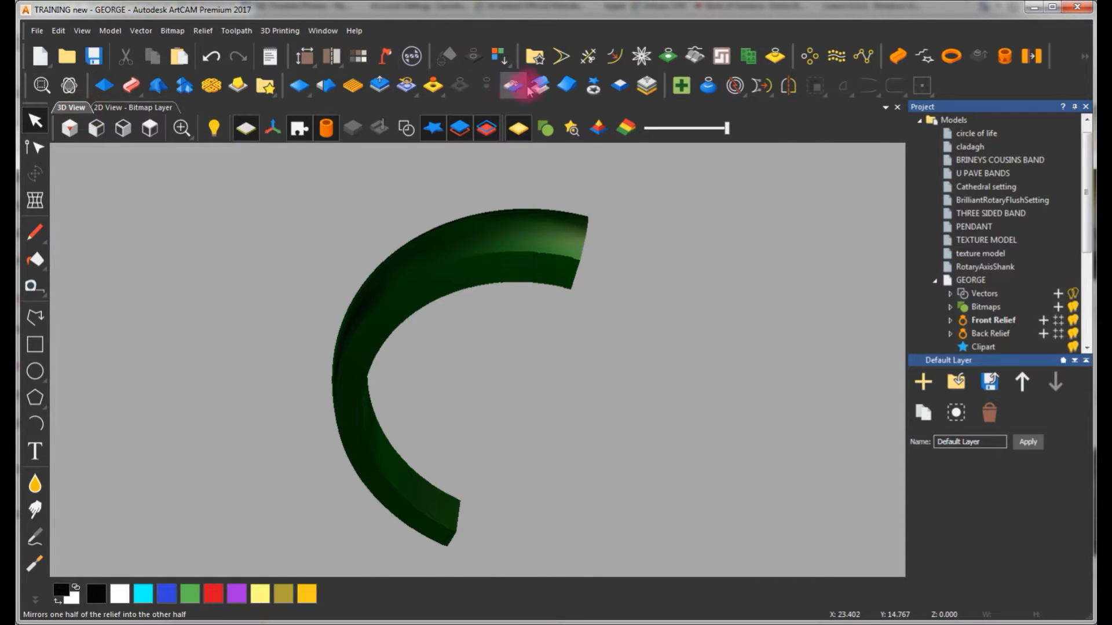
left_click(513, 87)
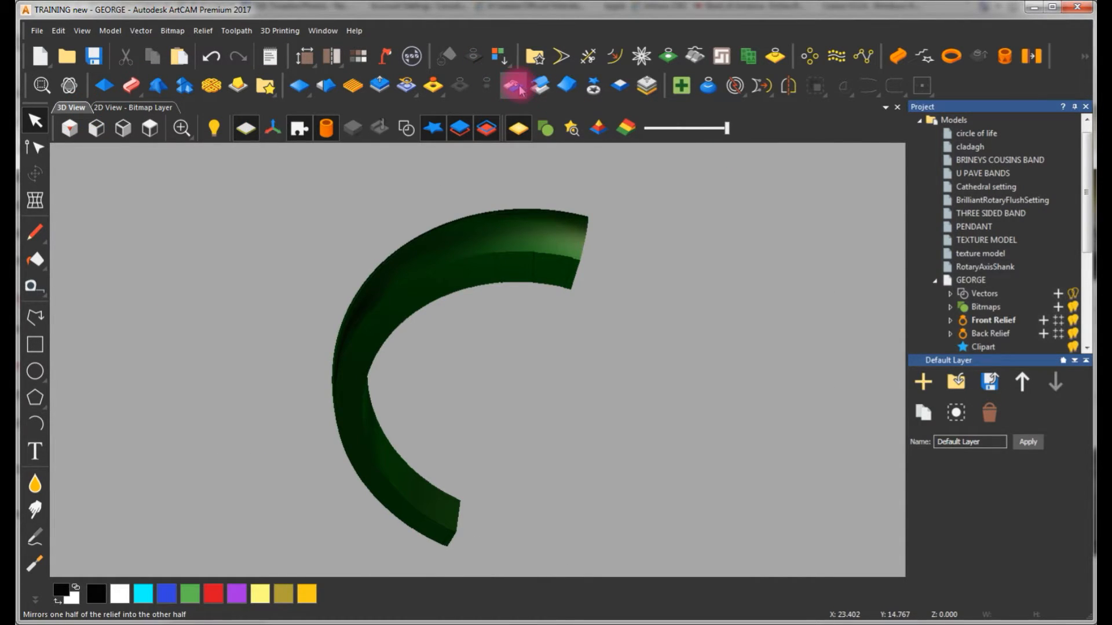
left_click(763, 163)
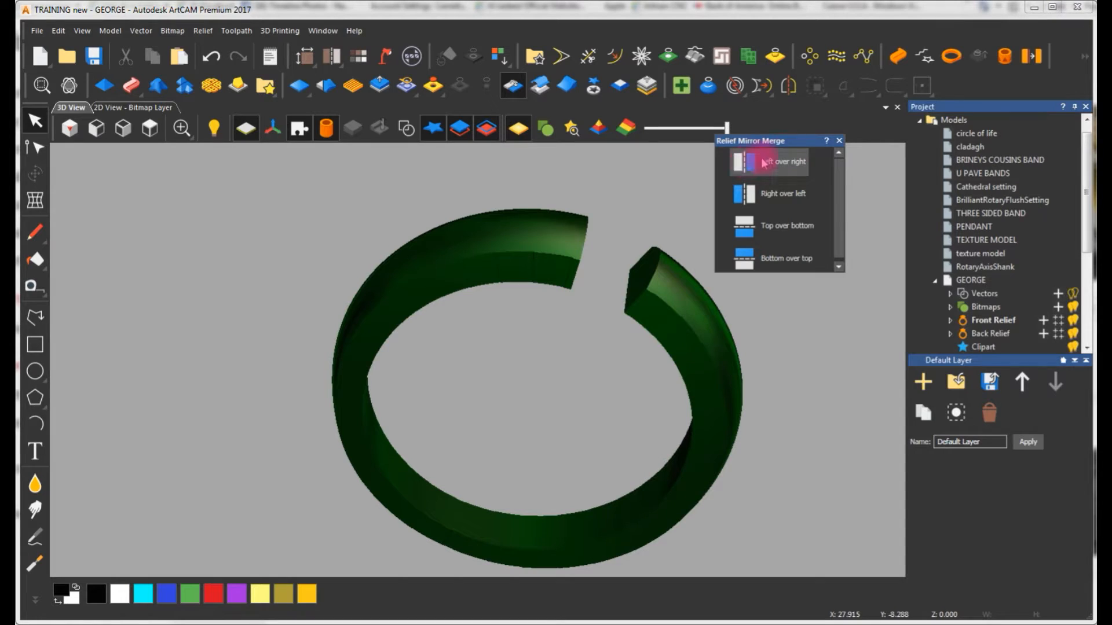
left_click(838, 140)
left_click_drag(636, 337, 365, 218)
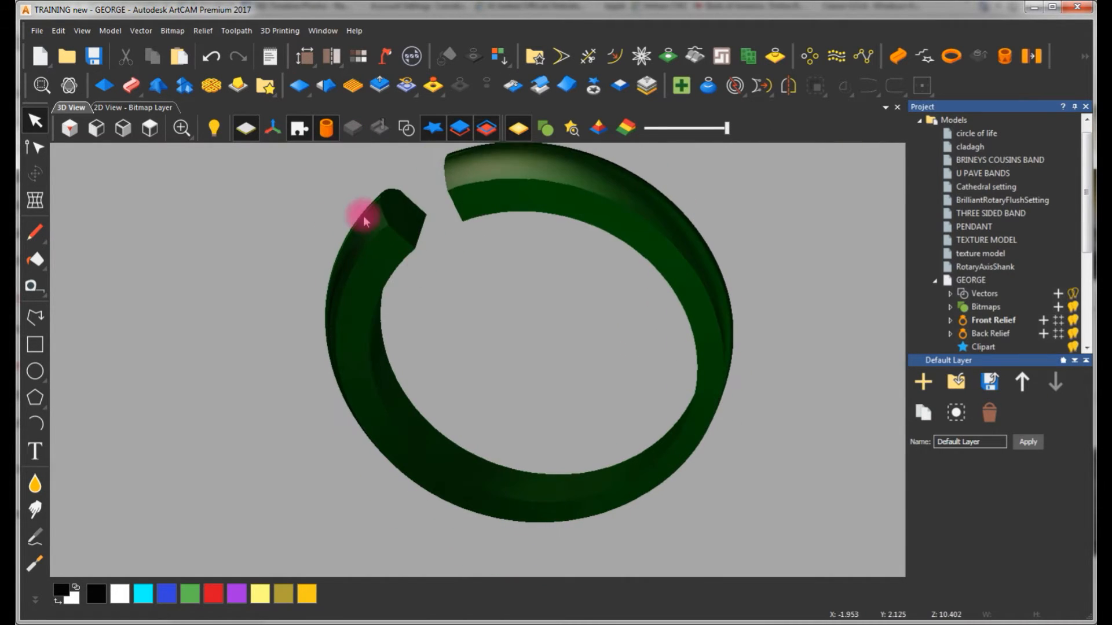
left_click_drag(523, 315, 325, 208)
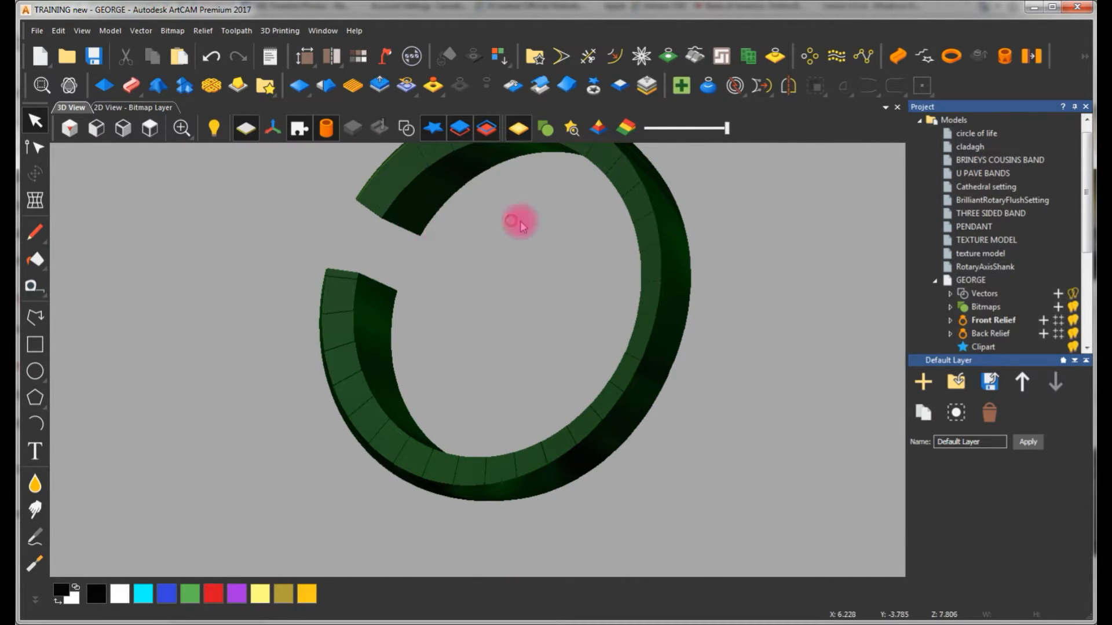
left_click_drag(516, 220, 365, 255)
left_click_drag(436, 224, 710, 243)
scroll(506, 275, "down", 3)
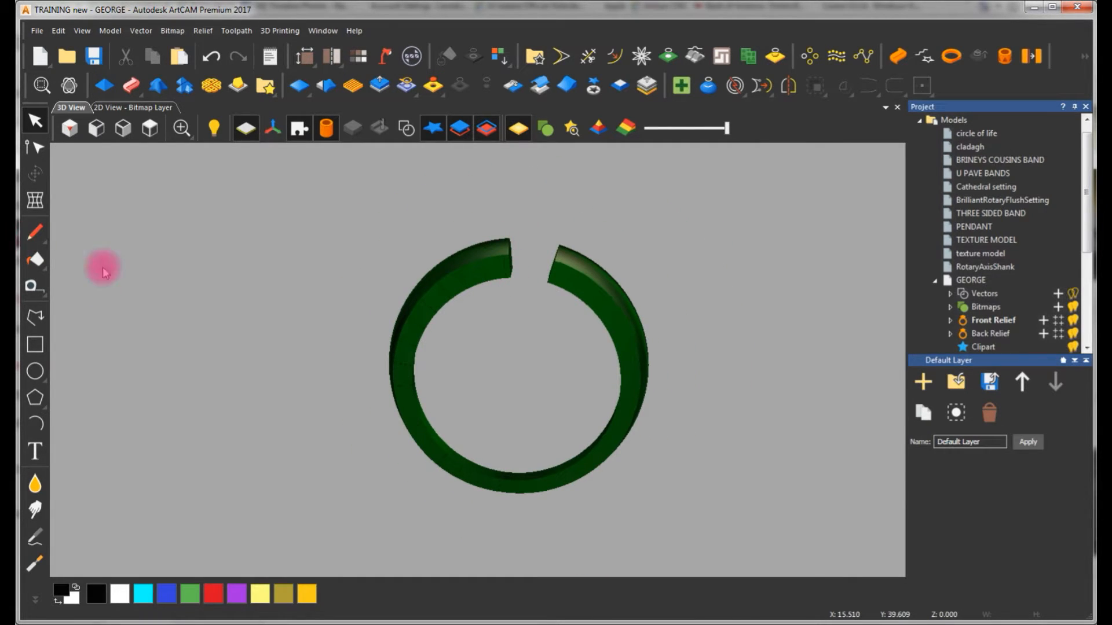
Replace the 5.5 mm circle between the shank ends with a 7 mm diameter circle centred on the origin
left_click(142, 108)
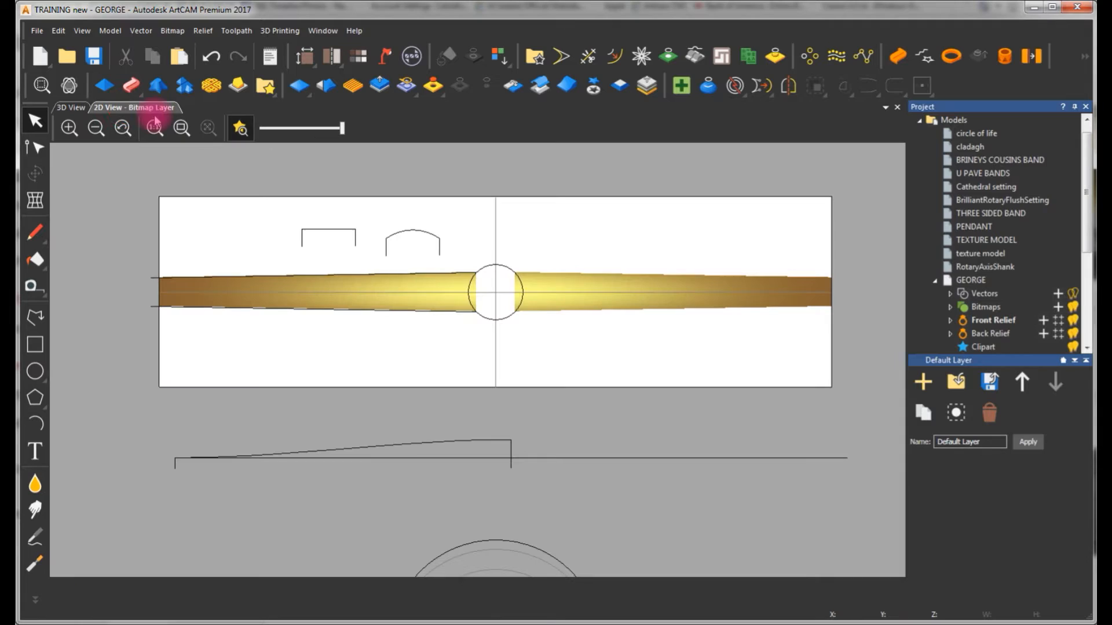
scroll(510, 282, "up", 2)
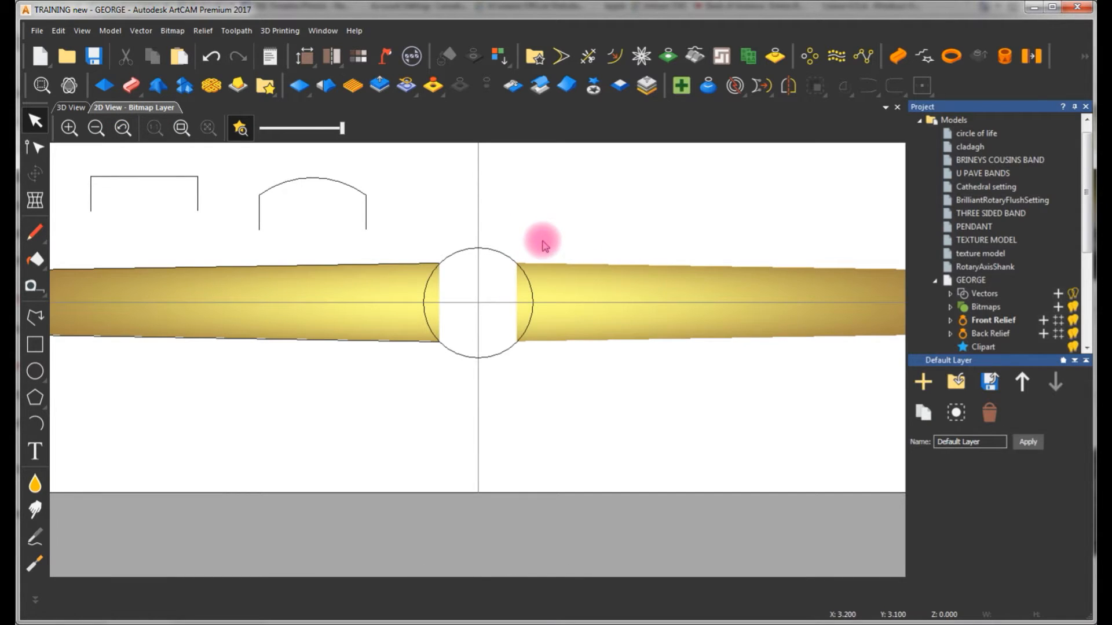
left_click(462, 257)
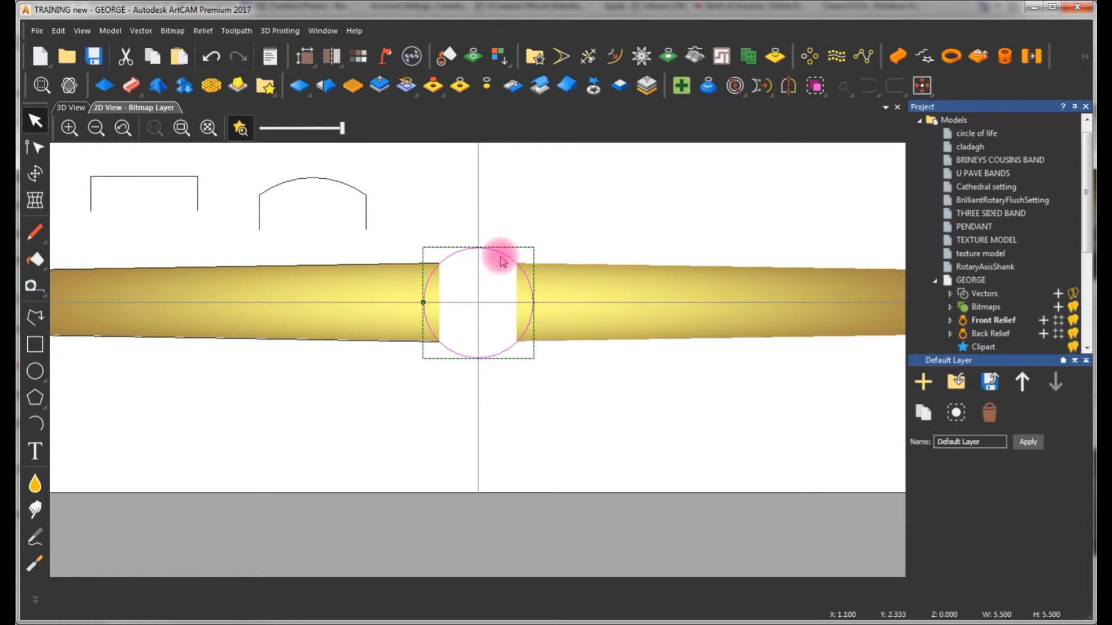
key("Delete")
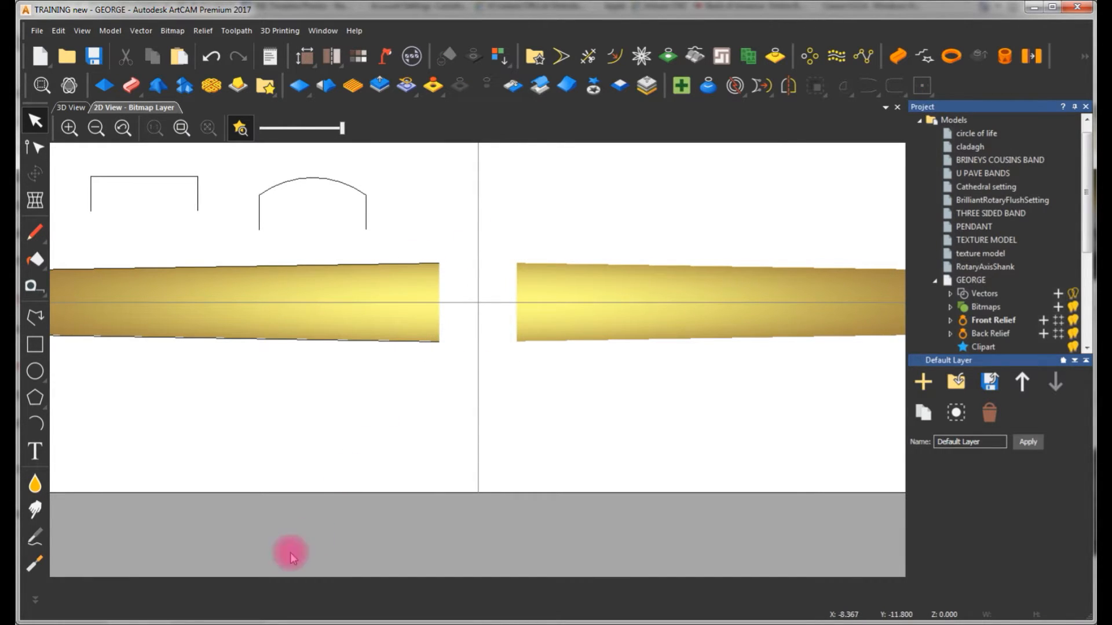
left_click(36, 371)
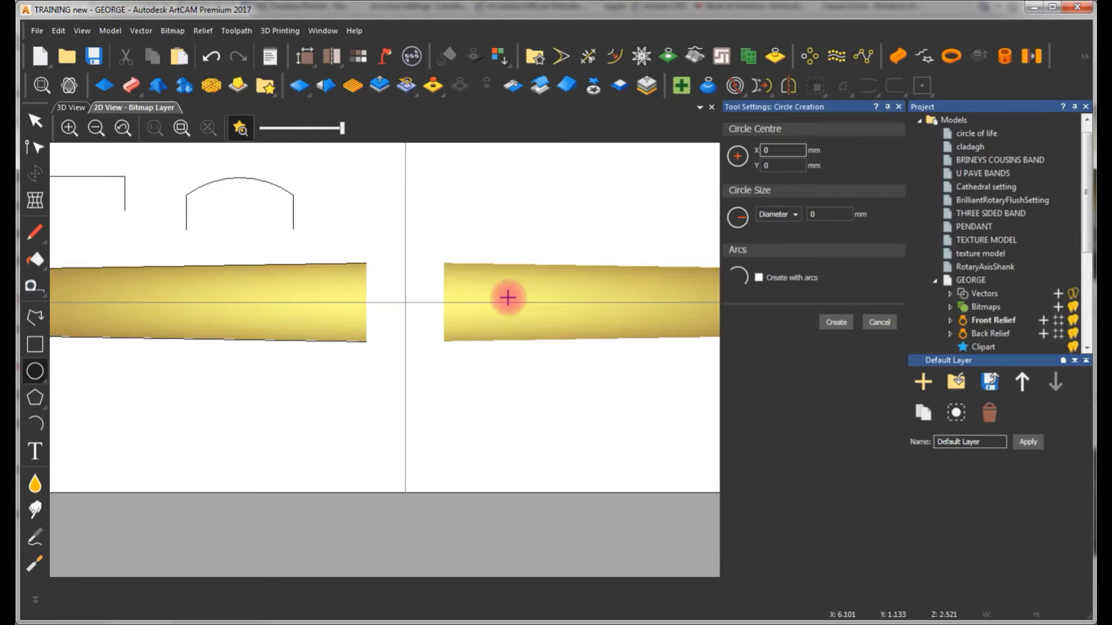
left_click_drag(405, 302, 446, 360)
key("Return")
left_click(838, 323)
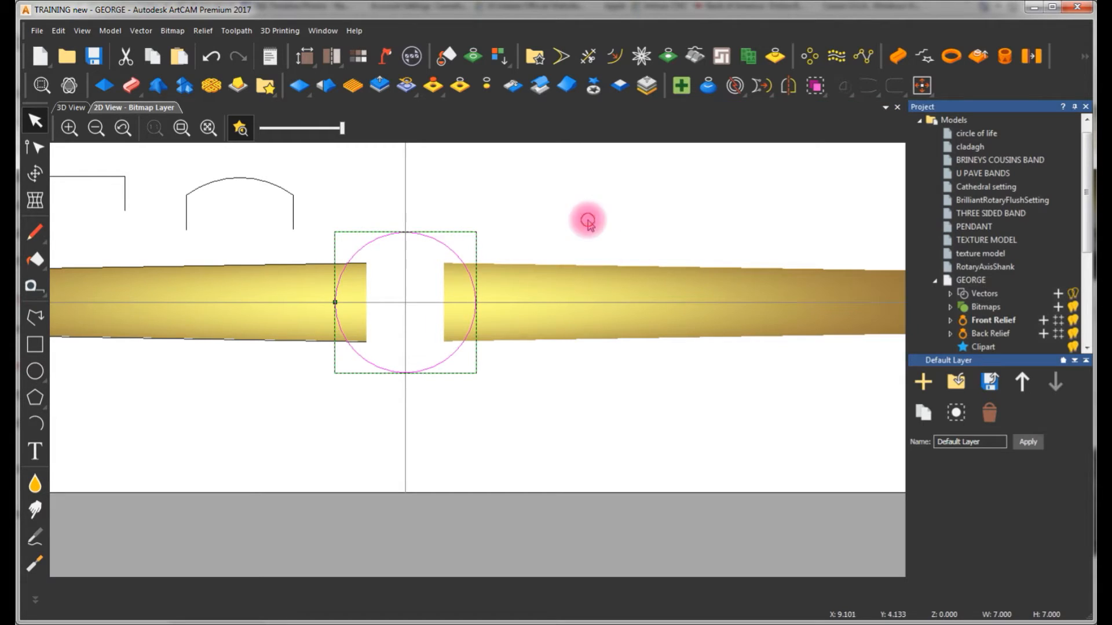
Try raising the 7 mm circle as a Plane shape with a 4 mm start height in Merge High mode
left_click(436, 238)
left_click(65, 107)
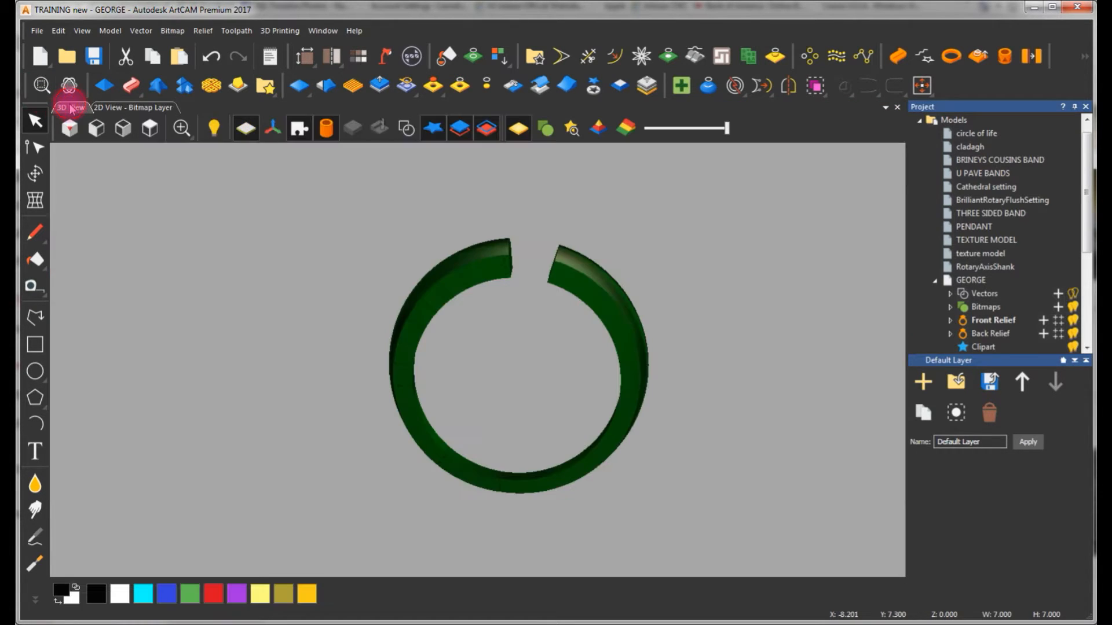
key("F12")
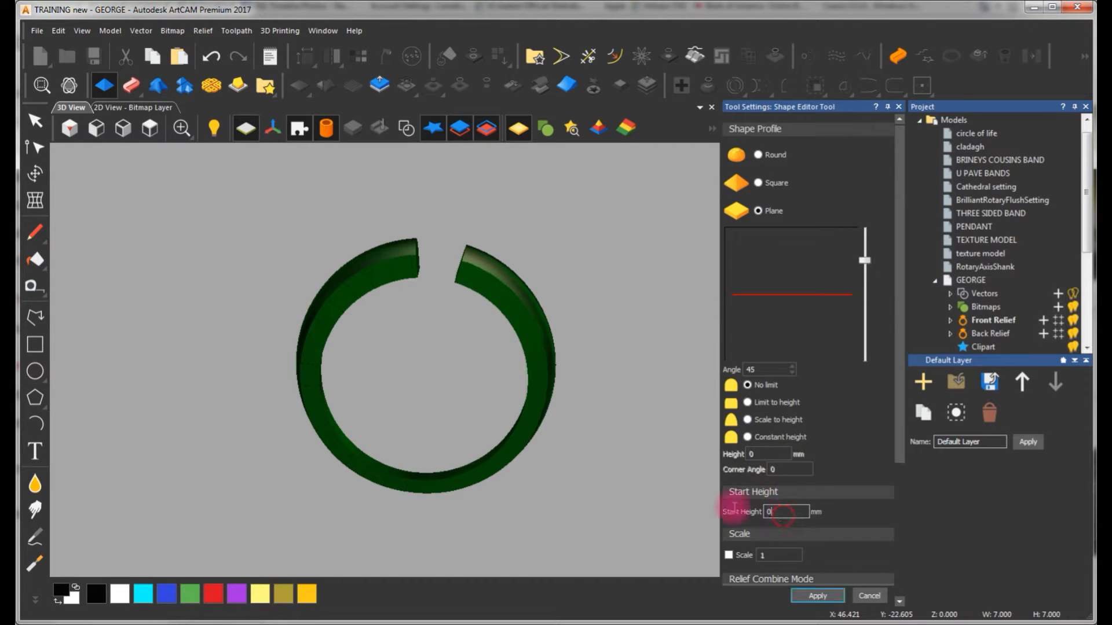
type("4")
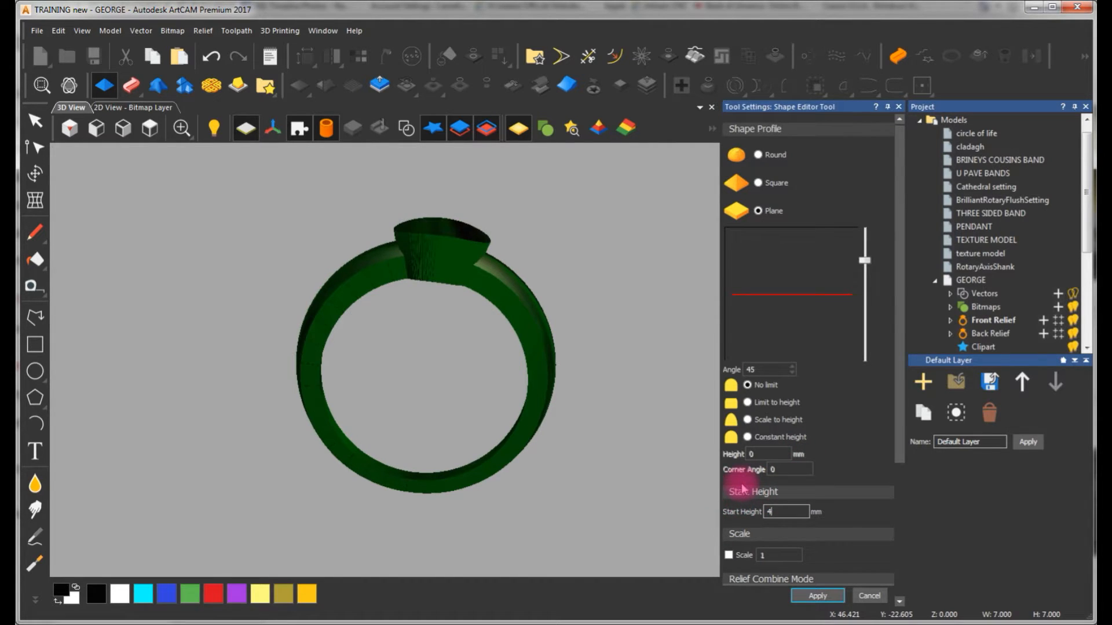
left_click_drag(452, 297, 455, 386)
scroll(891, 481, "down", 5)
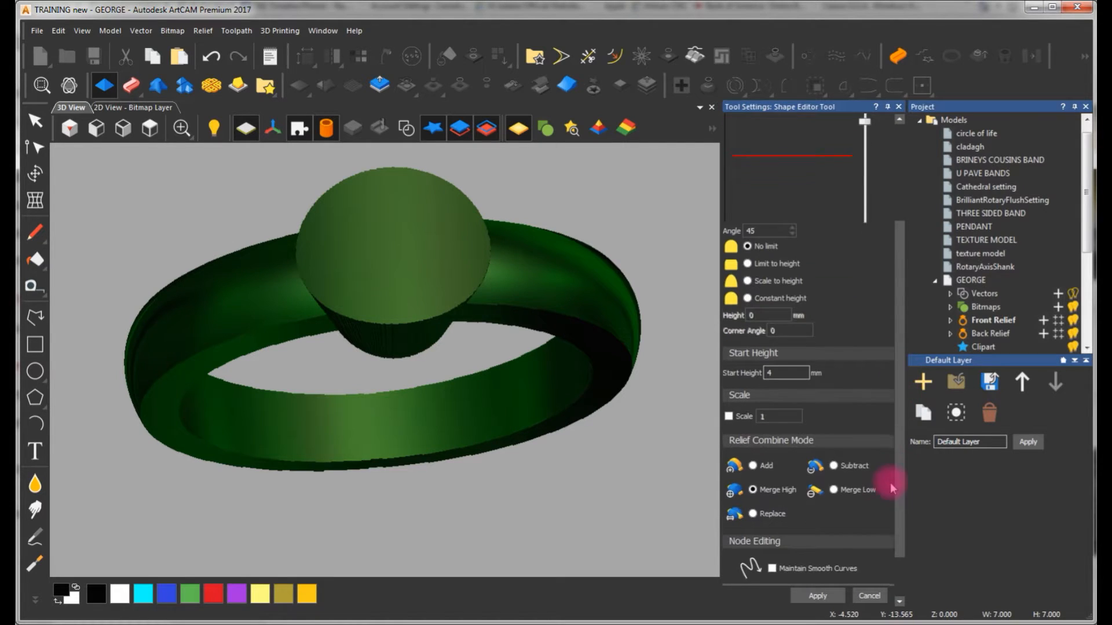
Try a 5 mm start height for the circle's plane shape, inspect the flared head, and cancel the Shape Editor
left_click_drag(436, 294, 489, 487)
left_click(783, 347)
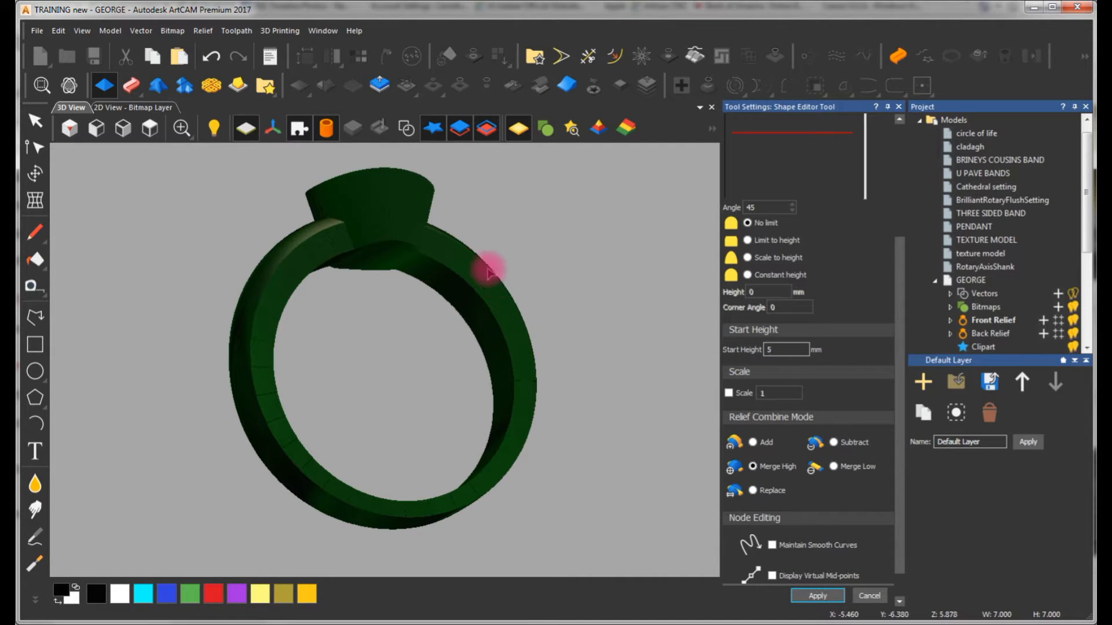
left_click_drag(464, 249, 422, 261)
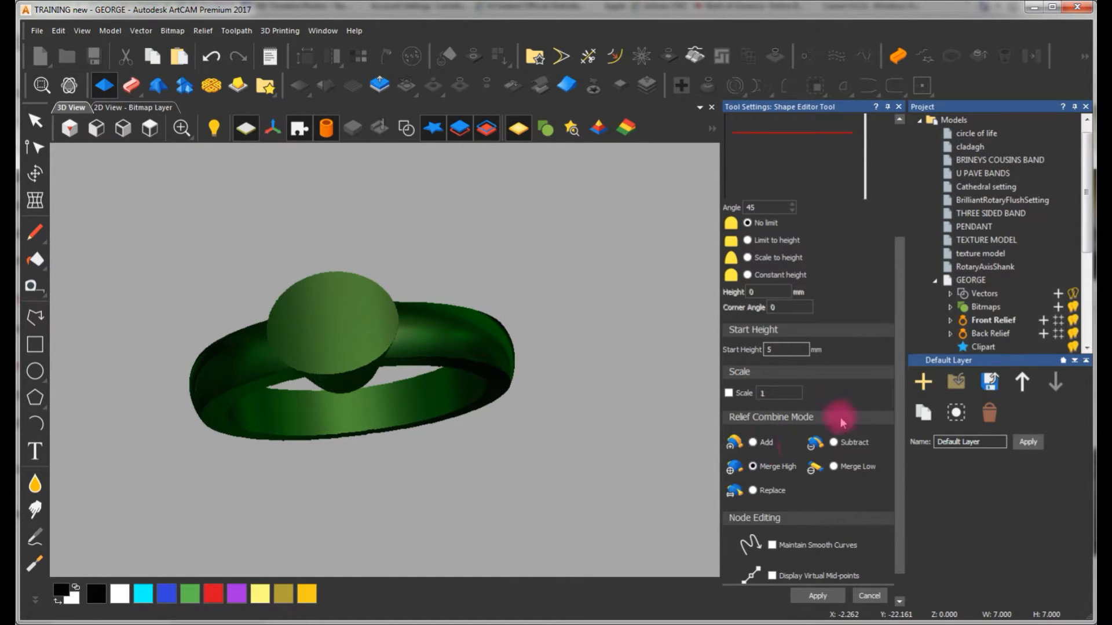
left_click_drag(895, 392, 896, 451)
left_click(869, 595)
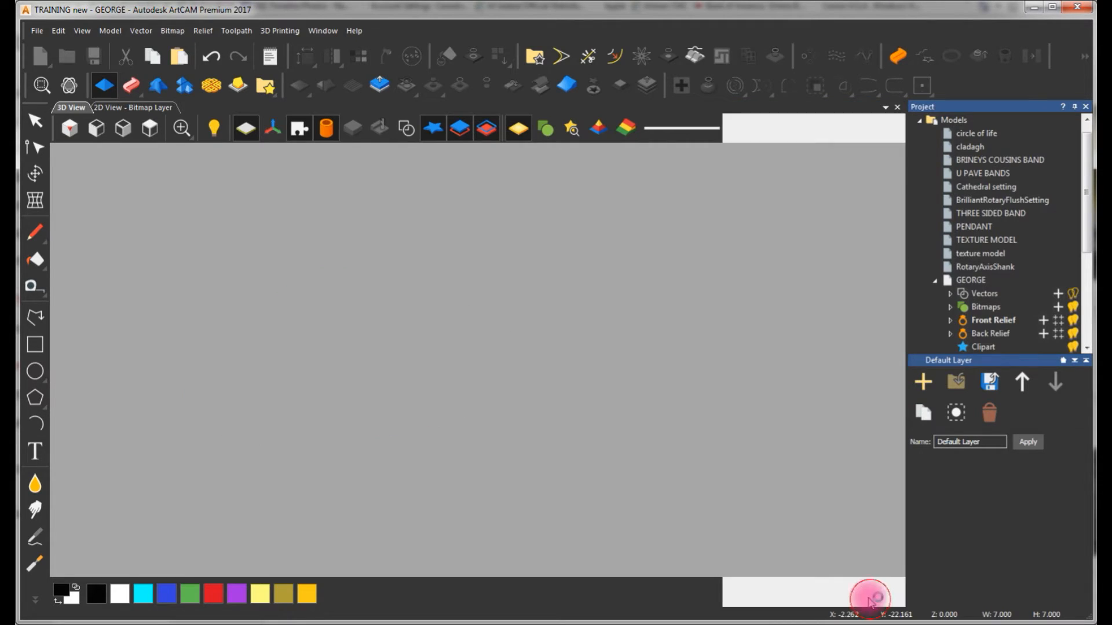
Try creating a 5 mm high flat plane from the 7 mm circle between the shank ends, with Vertical Sides off
left_click(155, 107)
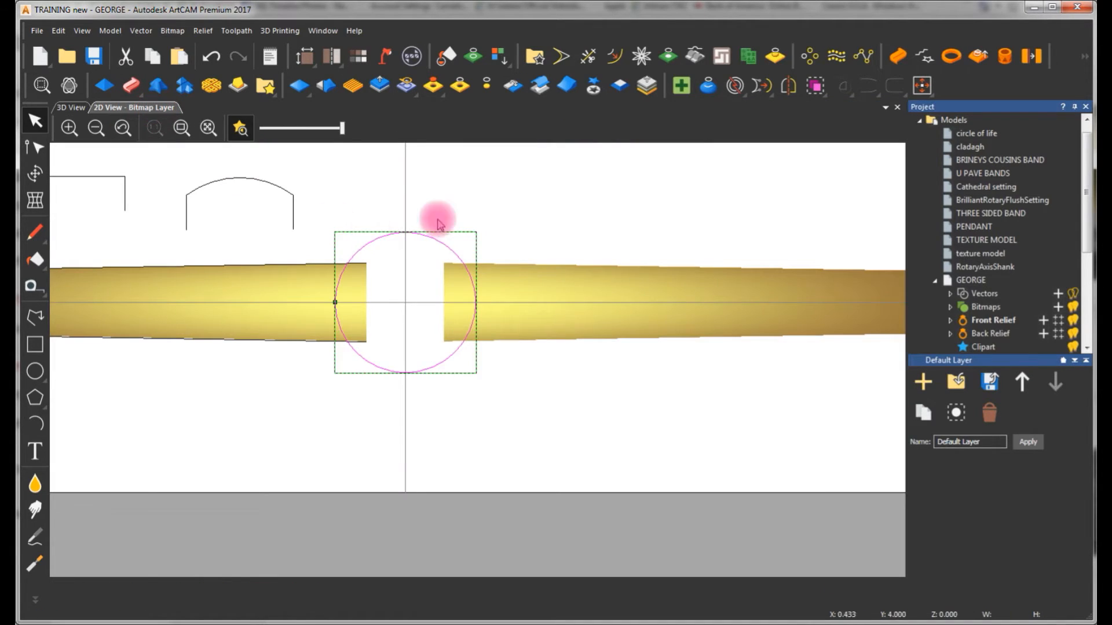
left_click(496, 207)
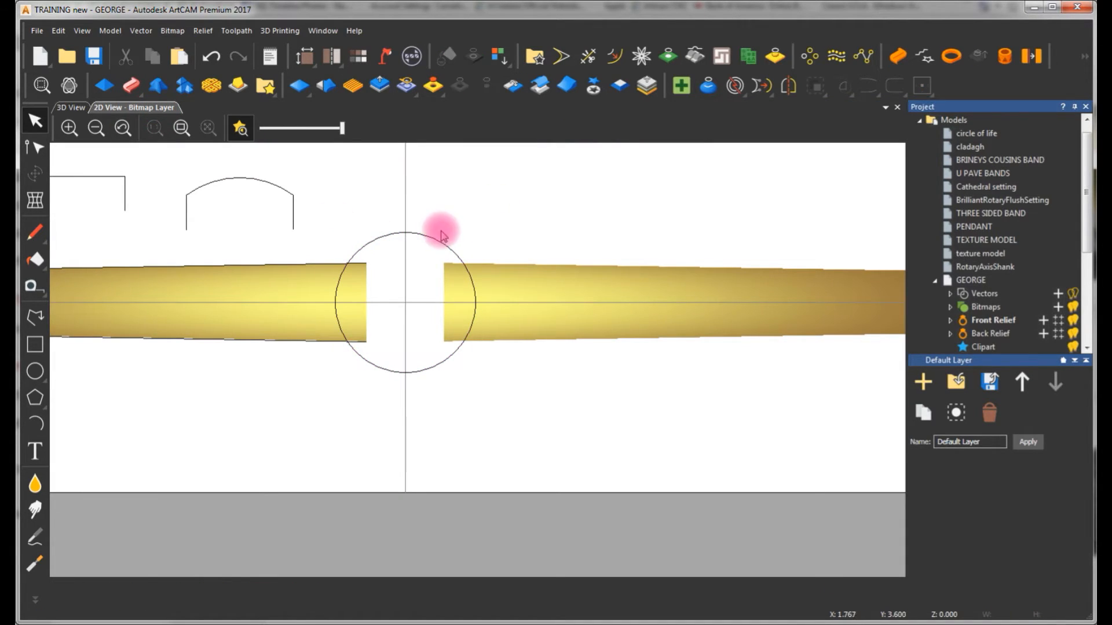
left_click(455, 257)
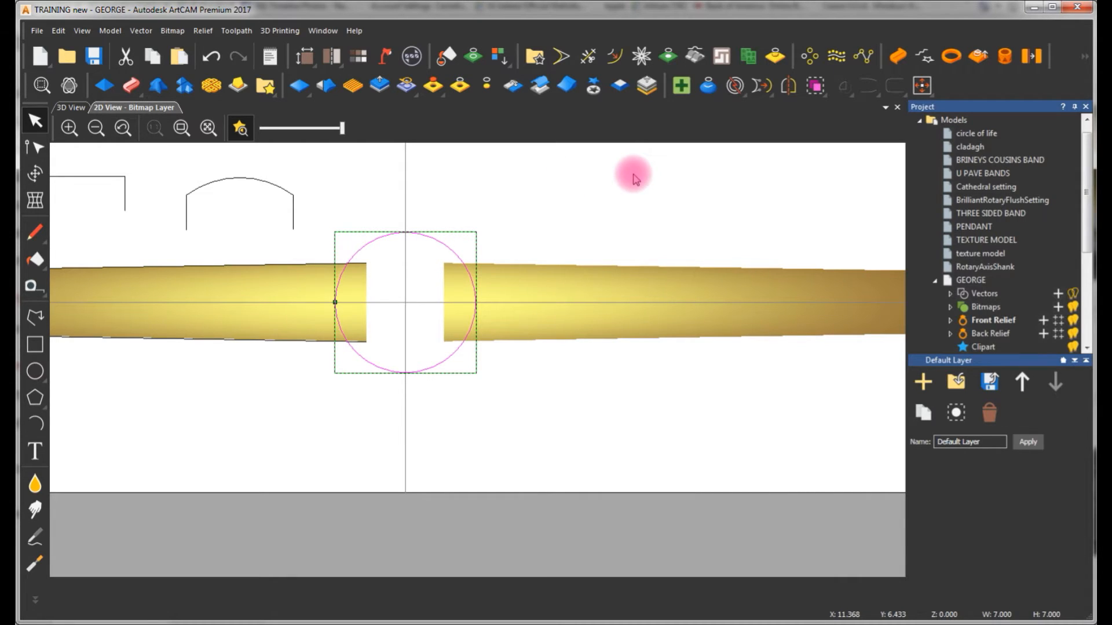
left_click(962, 61)
left_click(81, 109)
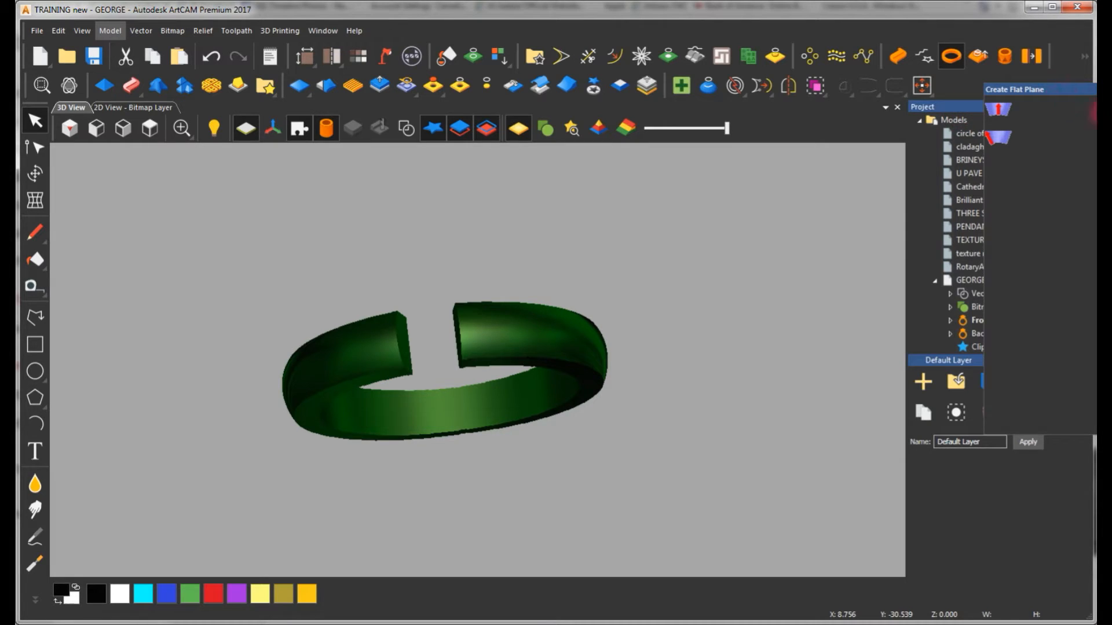
left_click_drag(1103, 88, 865, 160)
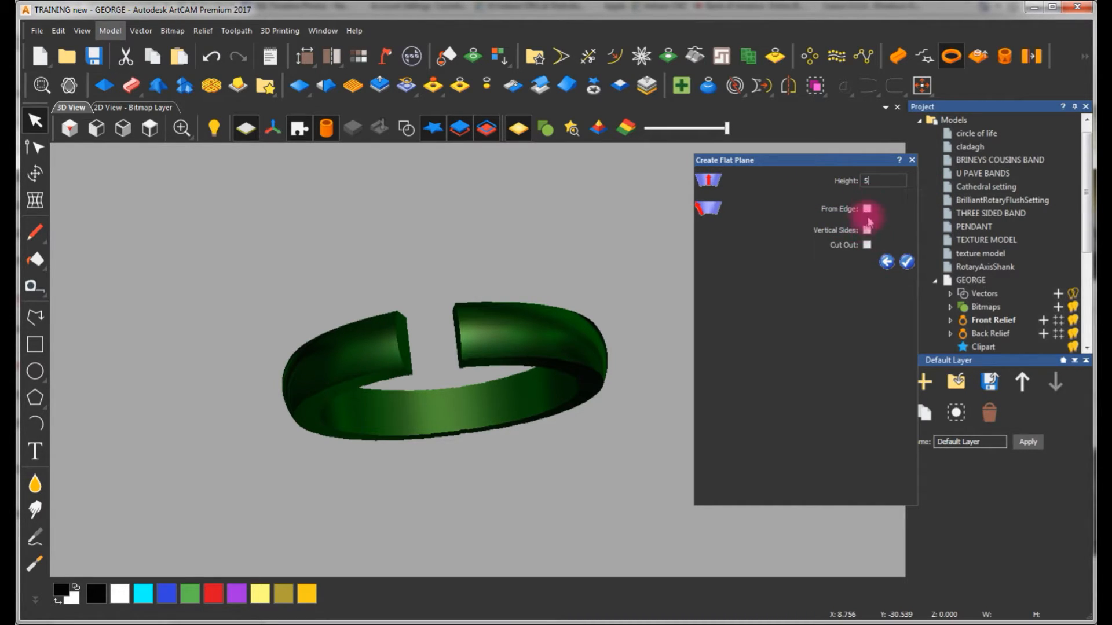
left_click(907, 262)
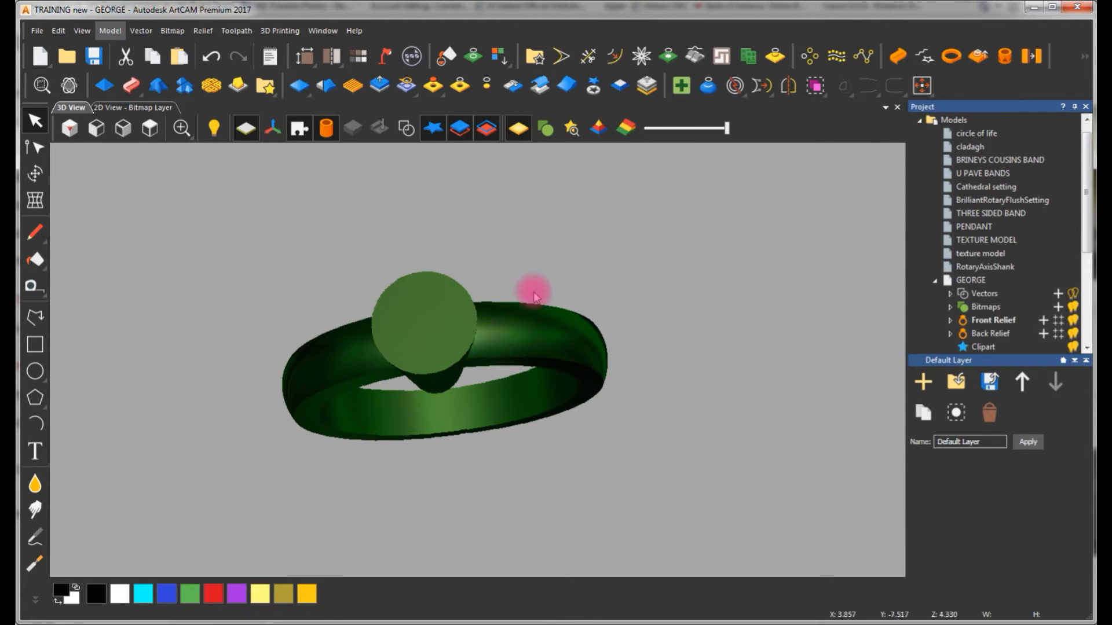
Inspect the tapered round head from several sides and undo the flat plane
left_click_drag(448, 298, 539, 440)
left_click_drag(221, 440, 469, 260)
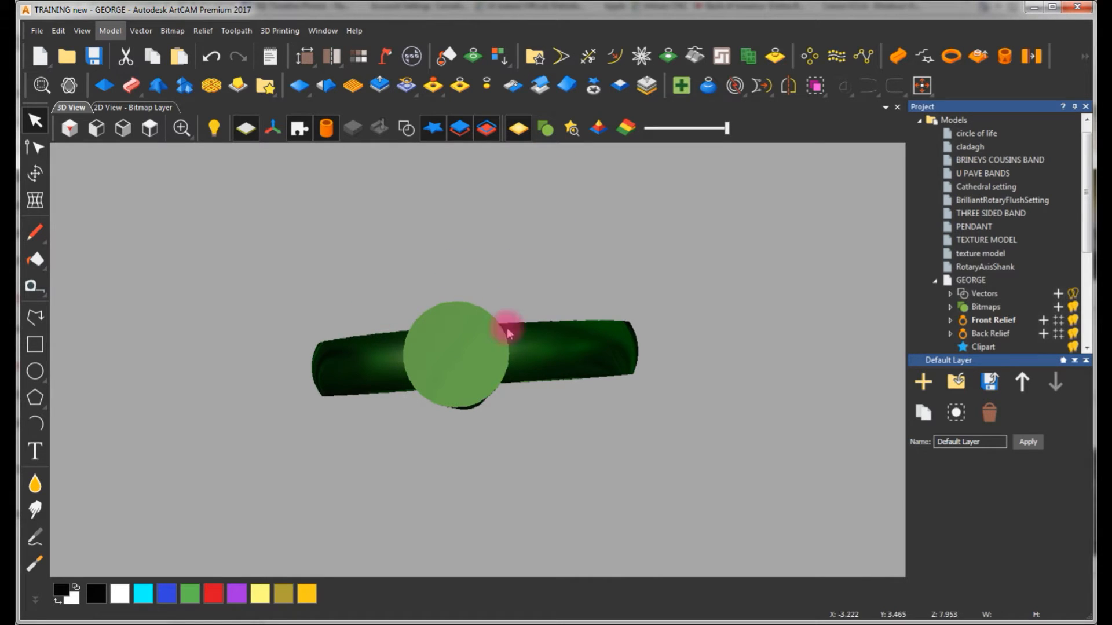
scroll(459, 383, "up", 2)
left_click_drag(460, 383, 449, 335)
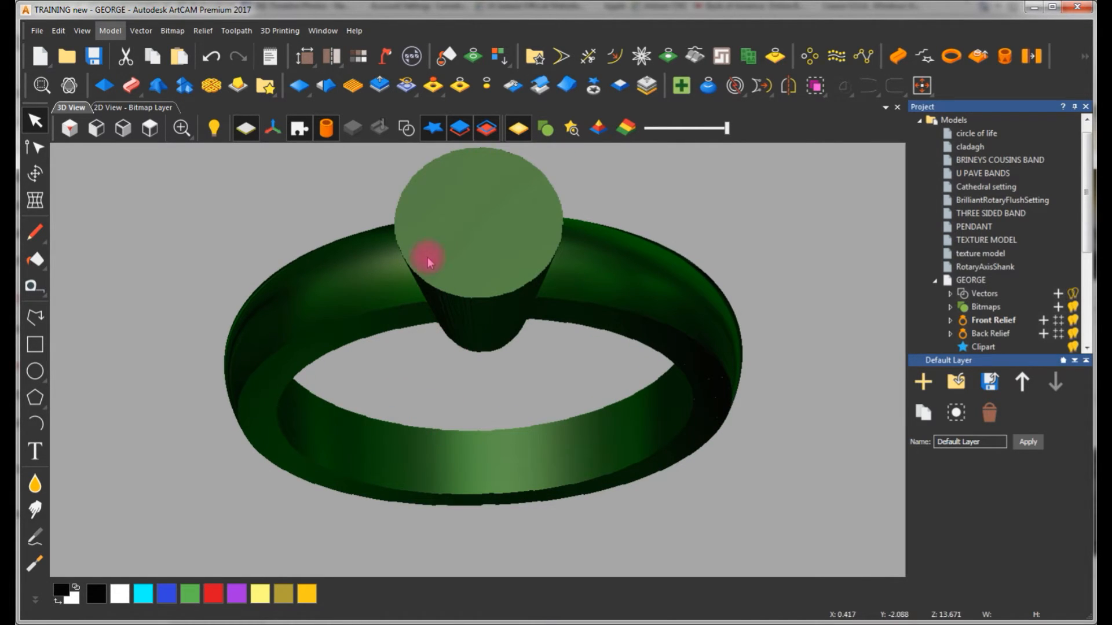
left_click_drag(579, 315, 564, 246)
left_click_drag(638, 308, 486, 301)
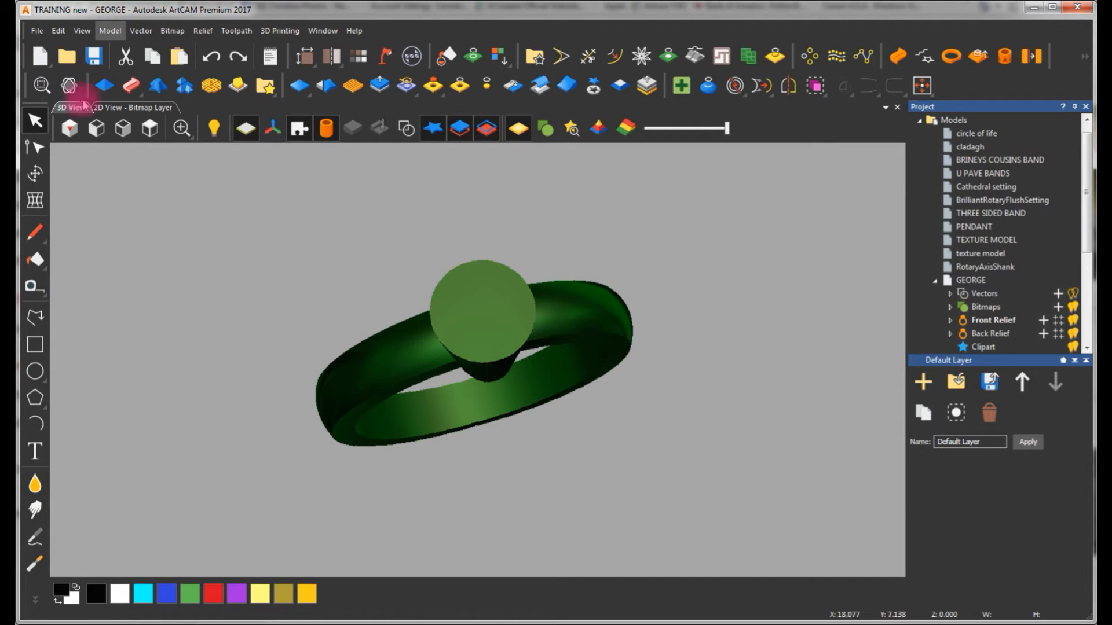
left_click(133, 107)
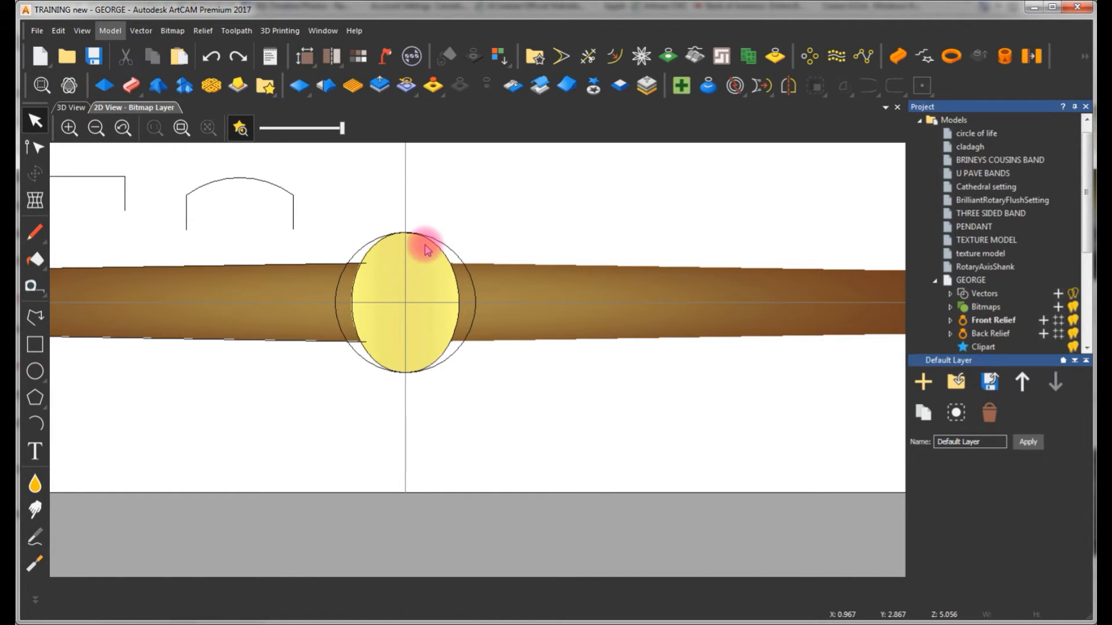
key("ctrl+z")
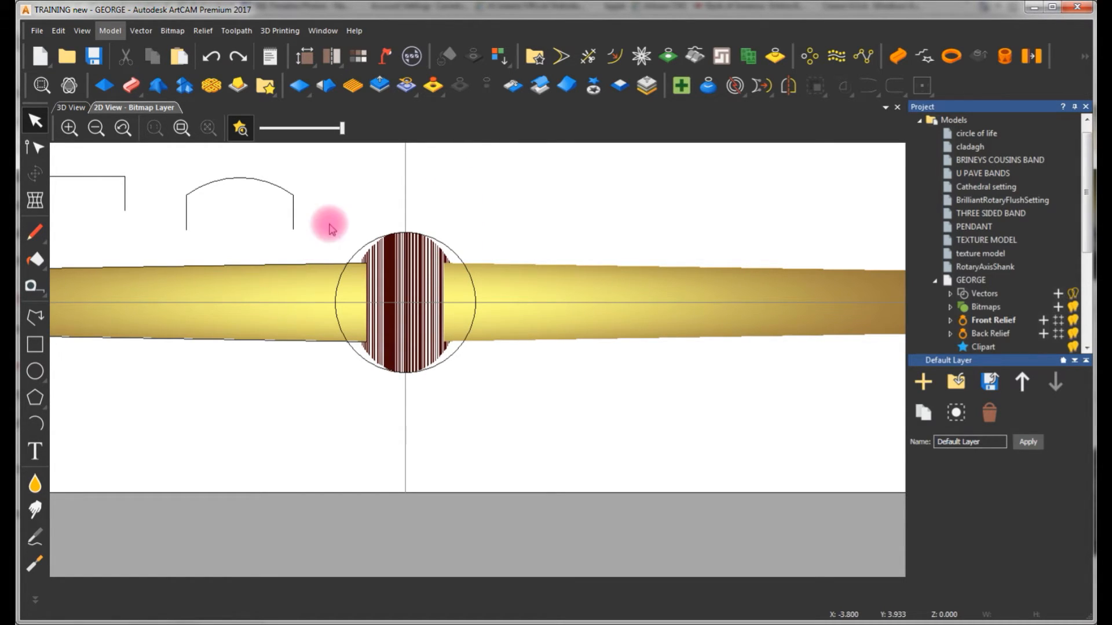
Try creating a 5 mm flat plane on the 7 mm circle with From Edge enabled and Vertical Sides disabled
left_click(71, 107)
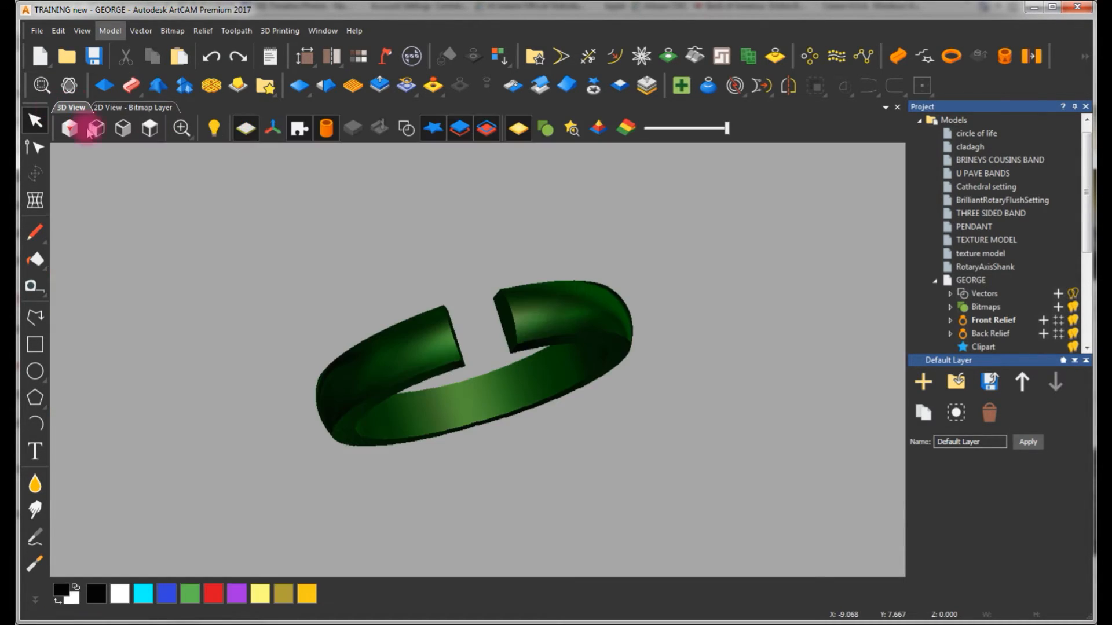
left_click(951, 56)
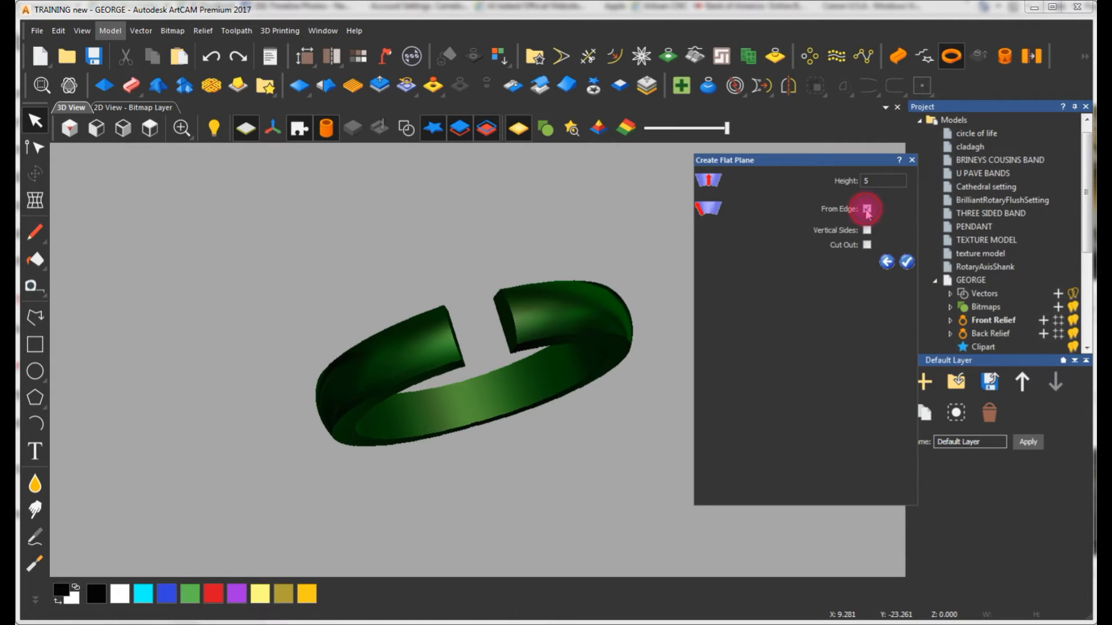
left_click(907, 262)
left_click(856, 366)
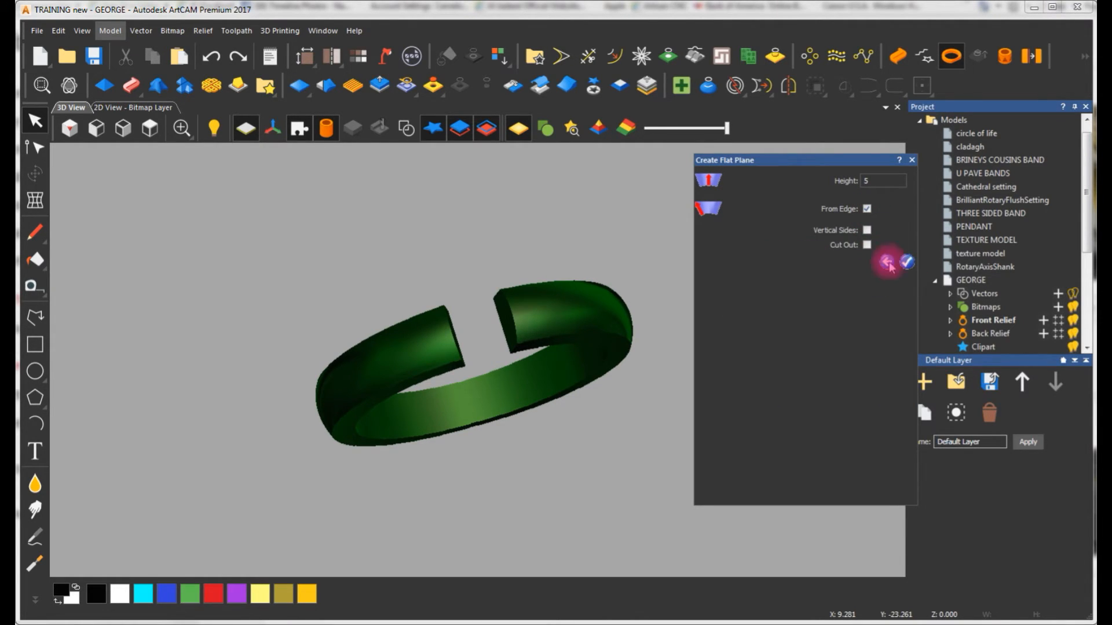
left_click(907, 262)
left_click(855, 365)
left_click(867, 209)
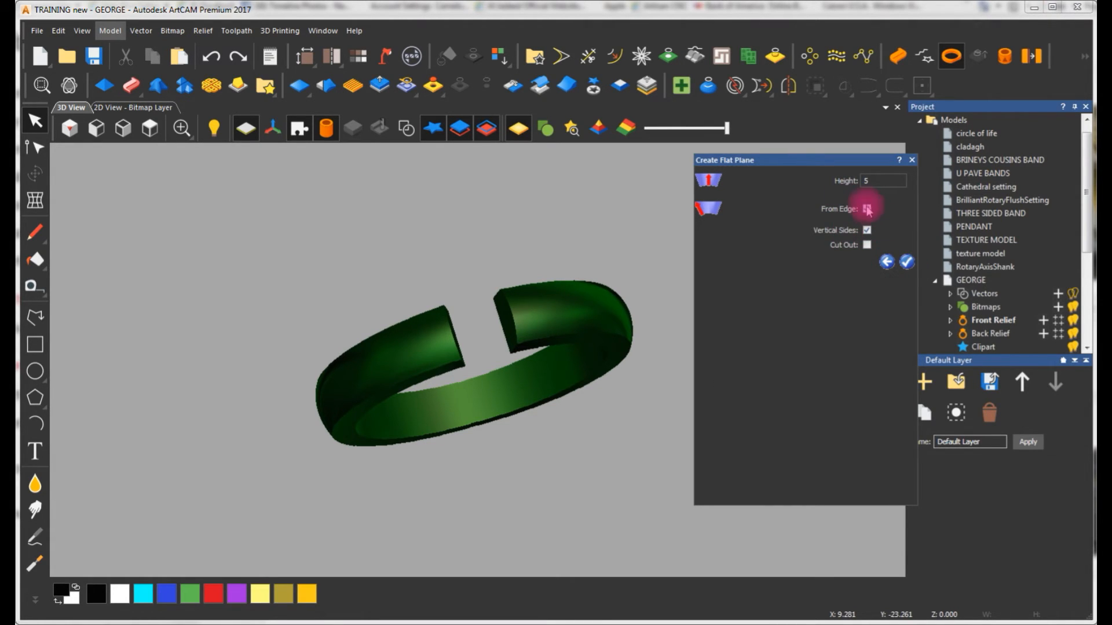
left_click(407, 128)
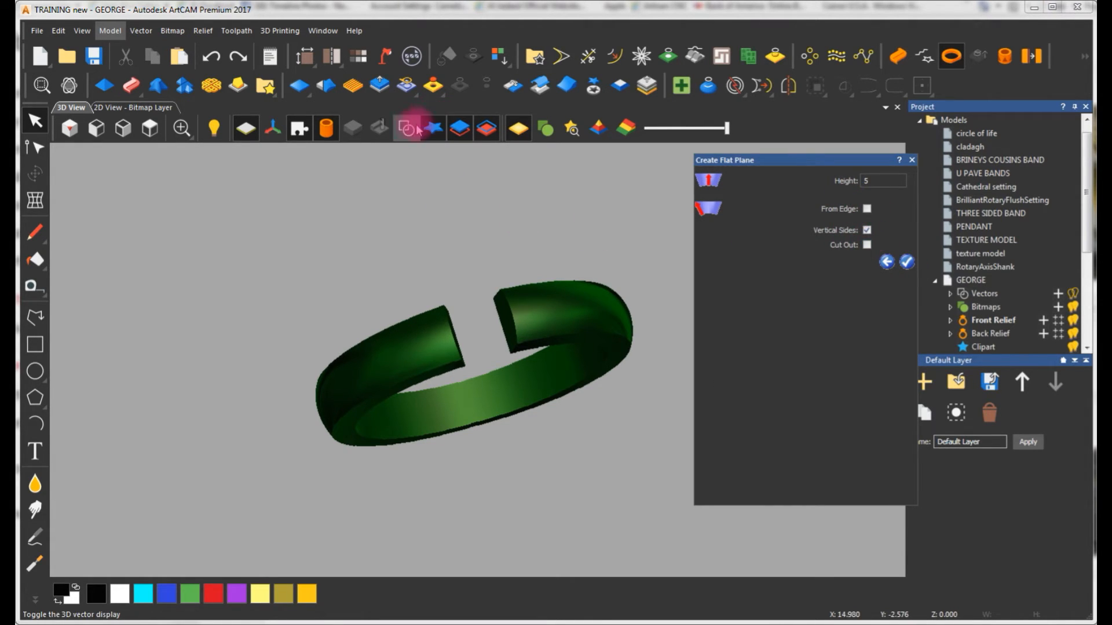
left_click(482, 318)
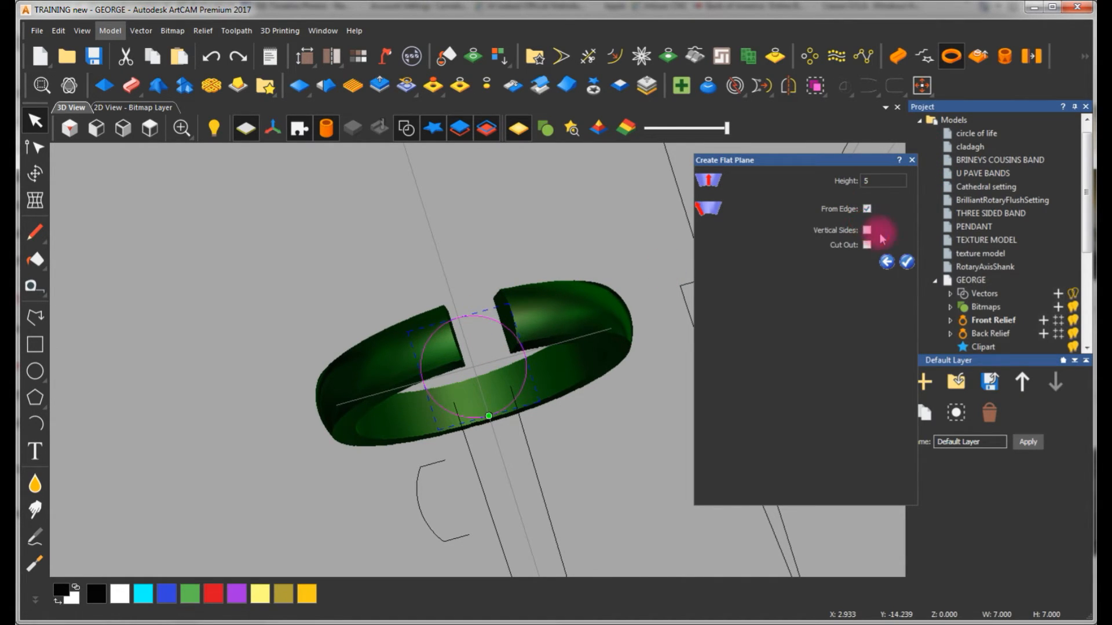
left_click(908, 262)
Examine the From Edge head from below and from the side, and undo that flat plane
left_click_drag(565, 318, 380, 282)
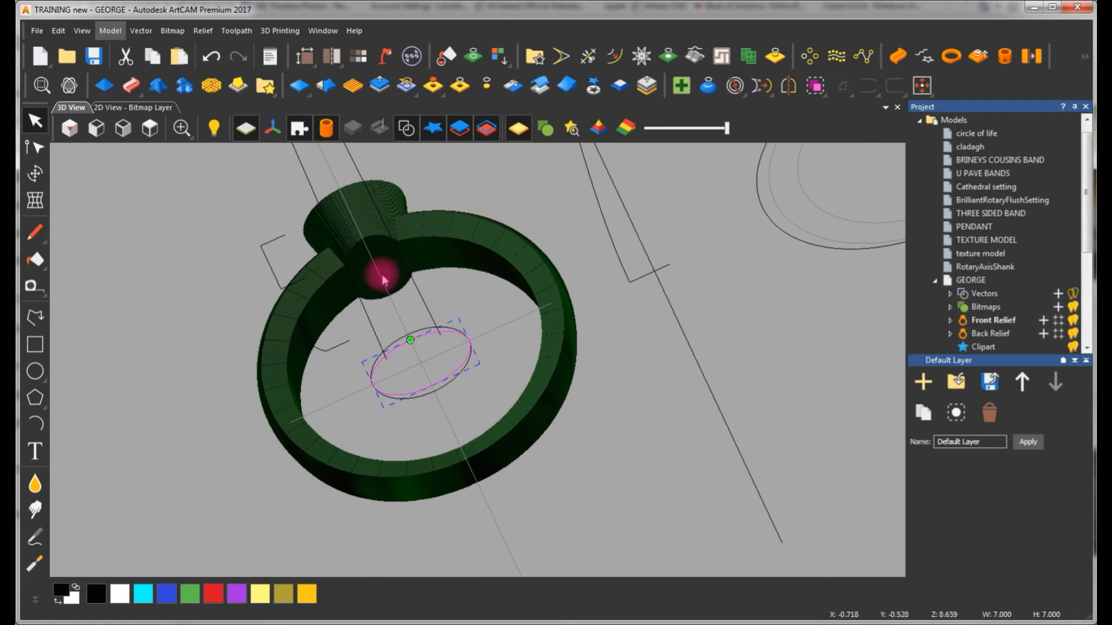
left_click_drag(517, 338, 520, 311)
left_click_drag(418, 297, 416, 373)
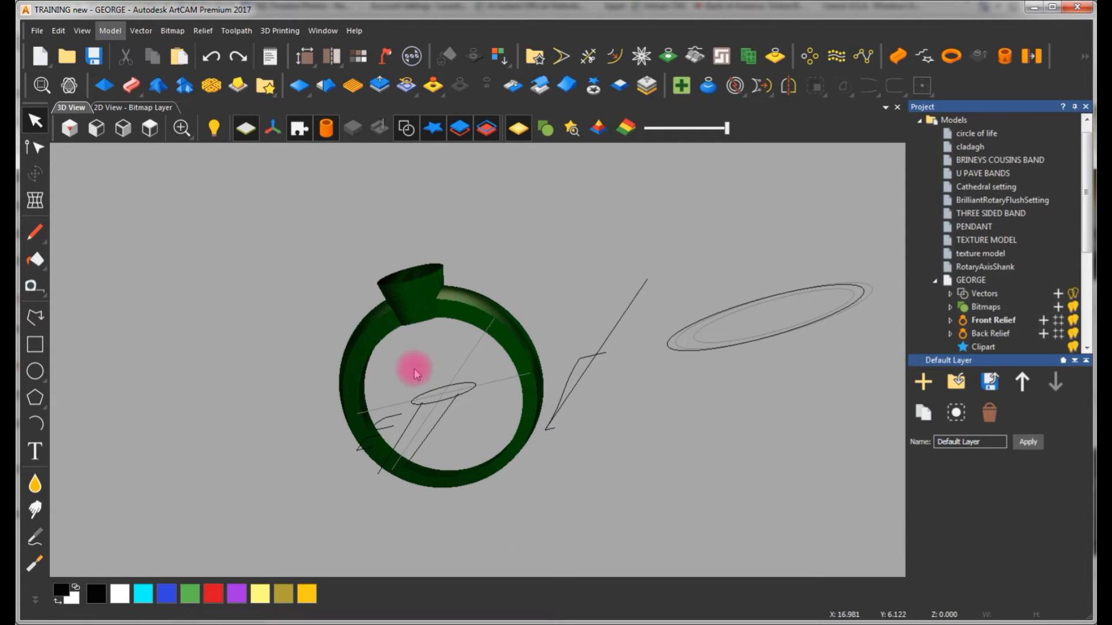
key("ctrl+z")
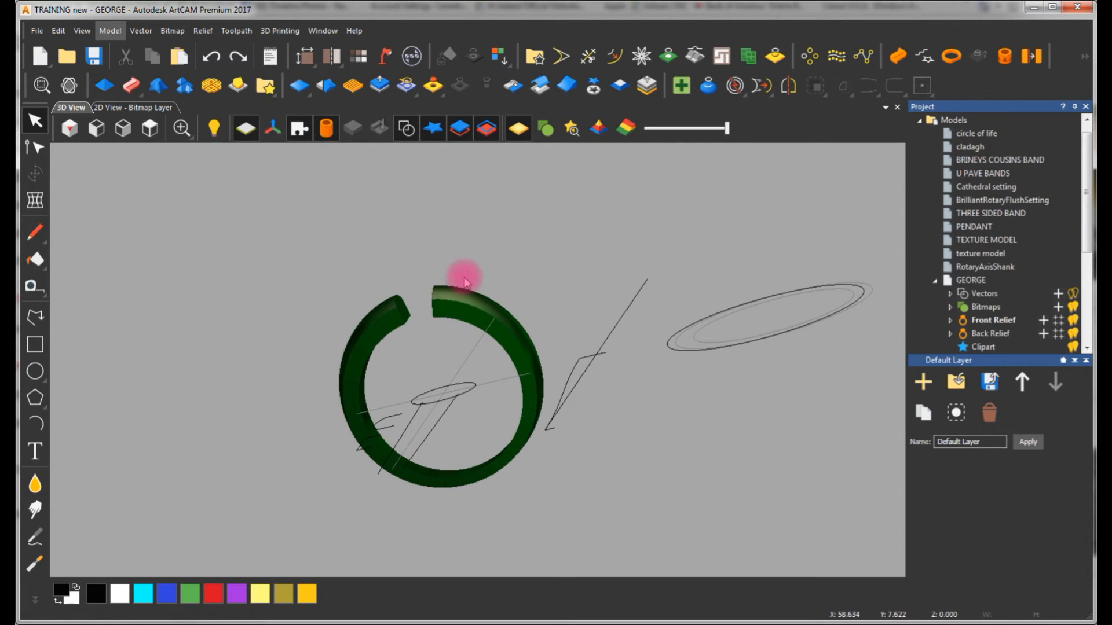
Create a 5 mm high flat plane on the 7 mm circle with Vertical Sides enabled and From Edge disabled
left_click(950, 57)
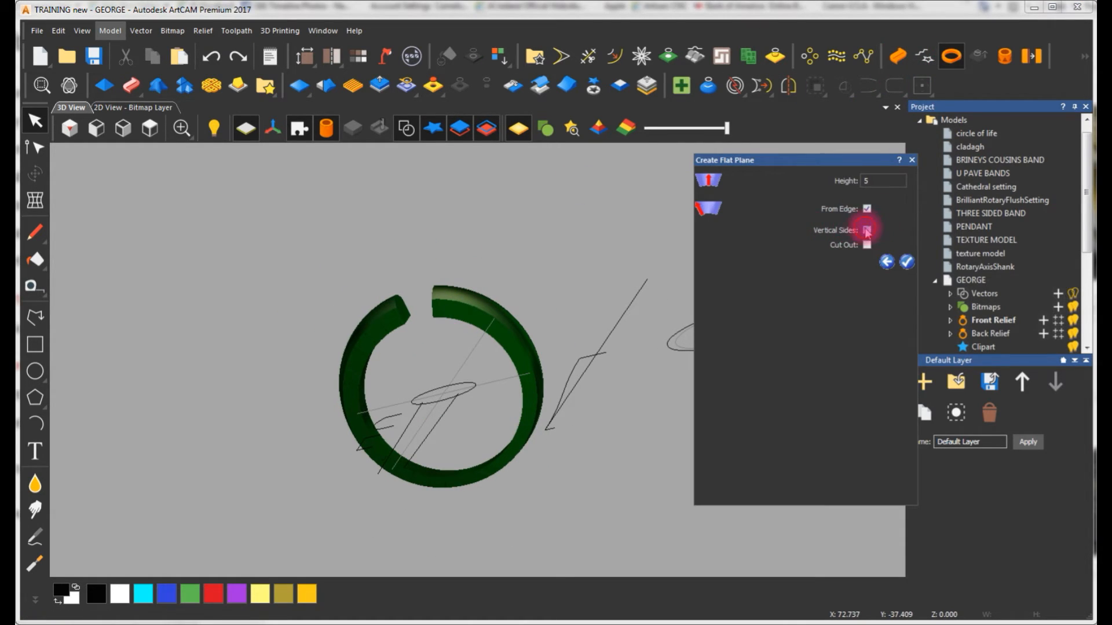
left_click(906, 262)
left_click(850, 358)
left_click(416, 138)
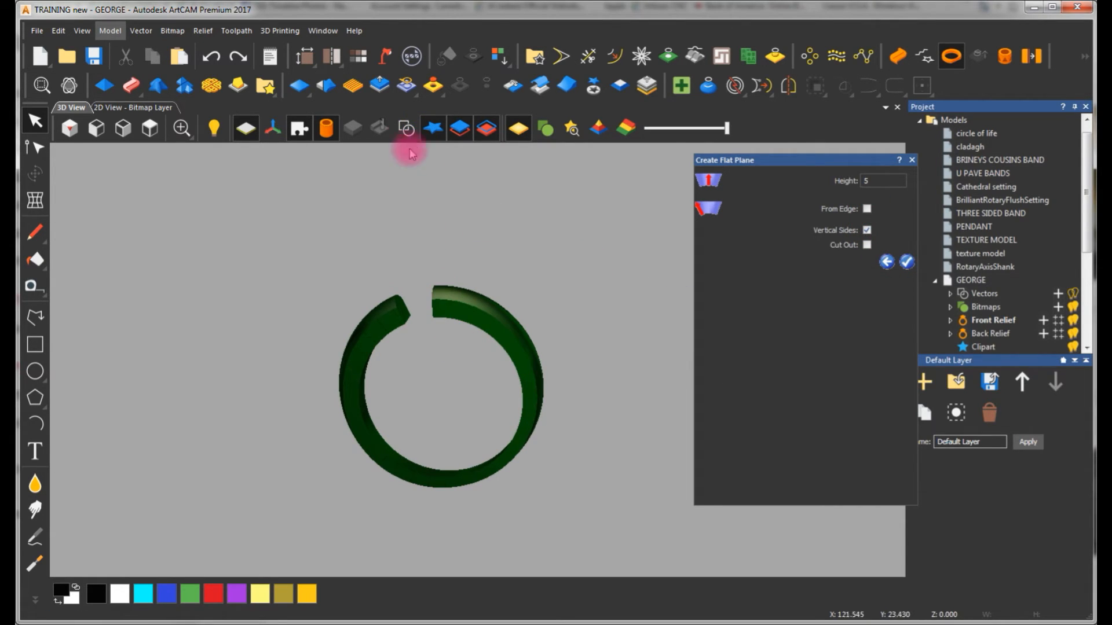
left_click(405, 131)
left_click(464, 400)
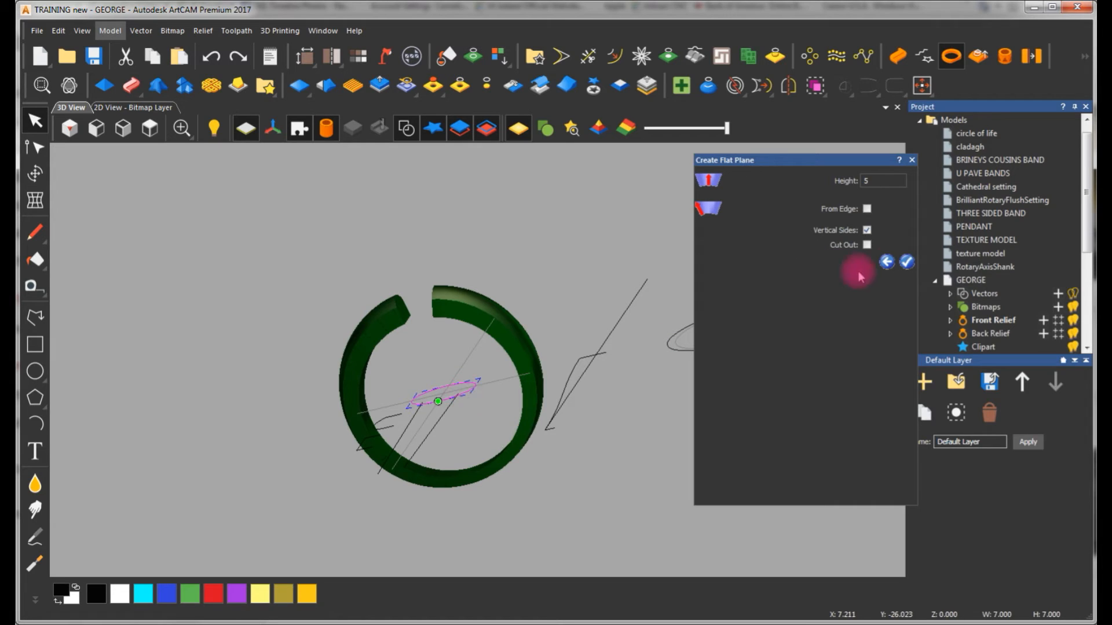
left_click(907, 261)
Examine the straight-sided head and its junction with the shank from below and from the side
left_click_drag(397, 377, 504, 443)
scroll(447, 366, "up", 5)
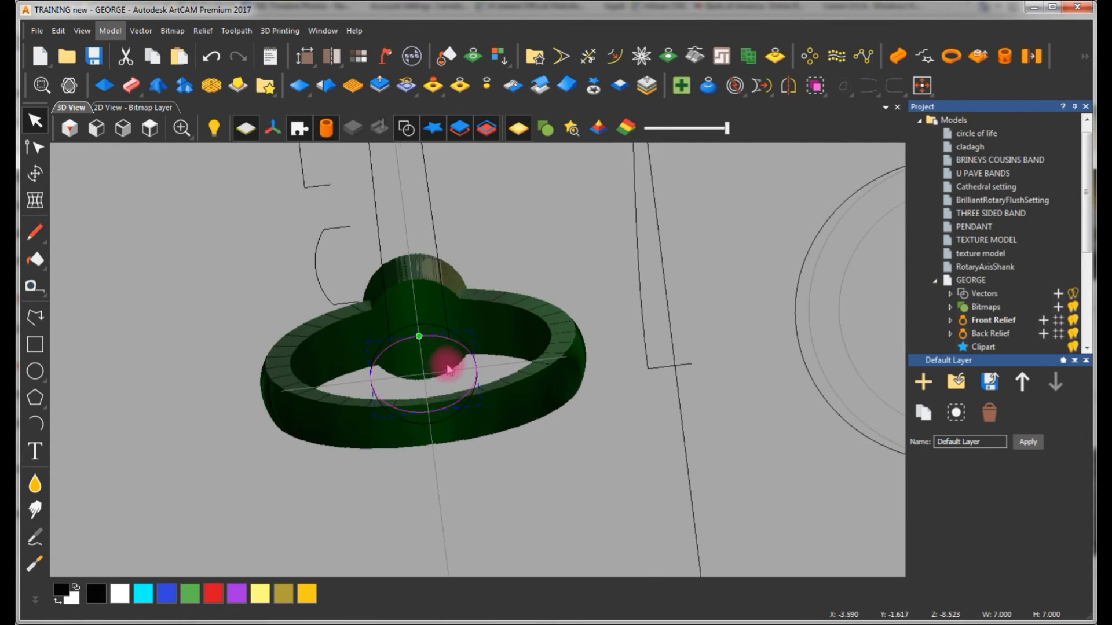
left_click(406, 128)
scroll(430, 297, "up", 5)
scroll(477, 495, "down", 5)
left_click_drag(477, 496, 566, 303)
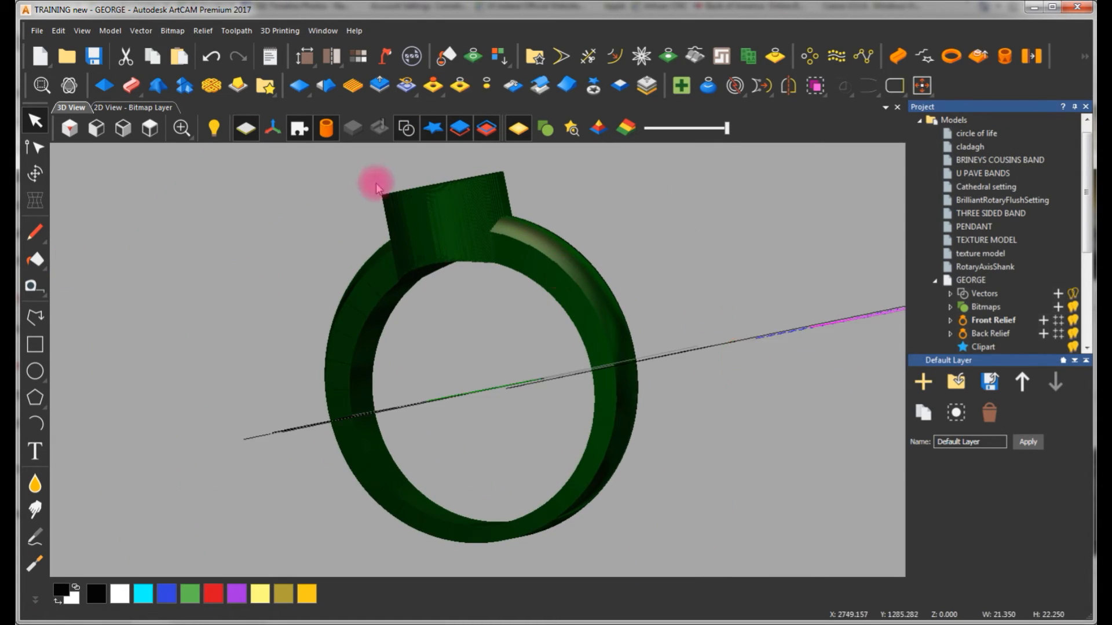
left_click_drag(372, 179, 463, 298)
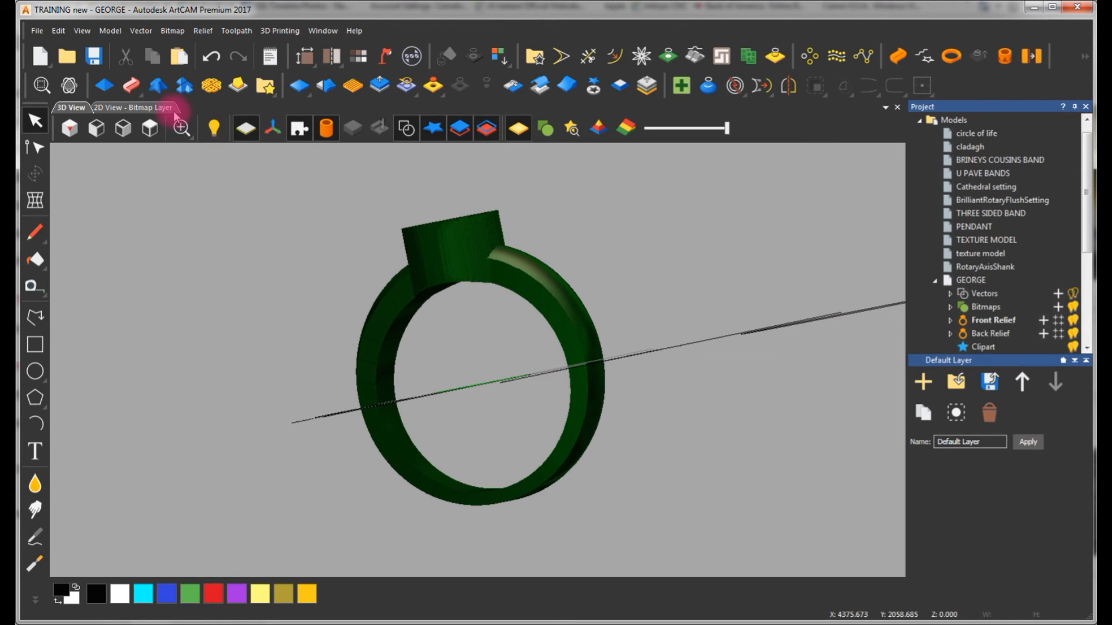
Draw a circle about 4.3 mm in diameter centred on the head in the 2D view and select it
left_click(173, 110)
scroll(495, 313, "up", 3)
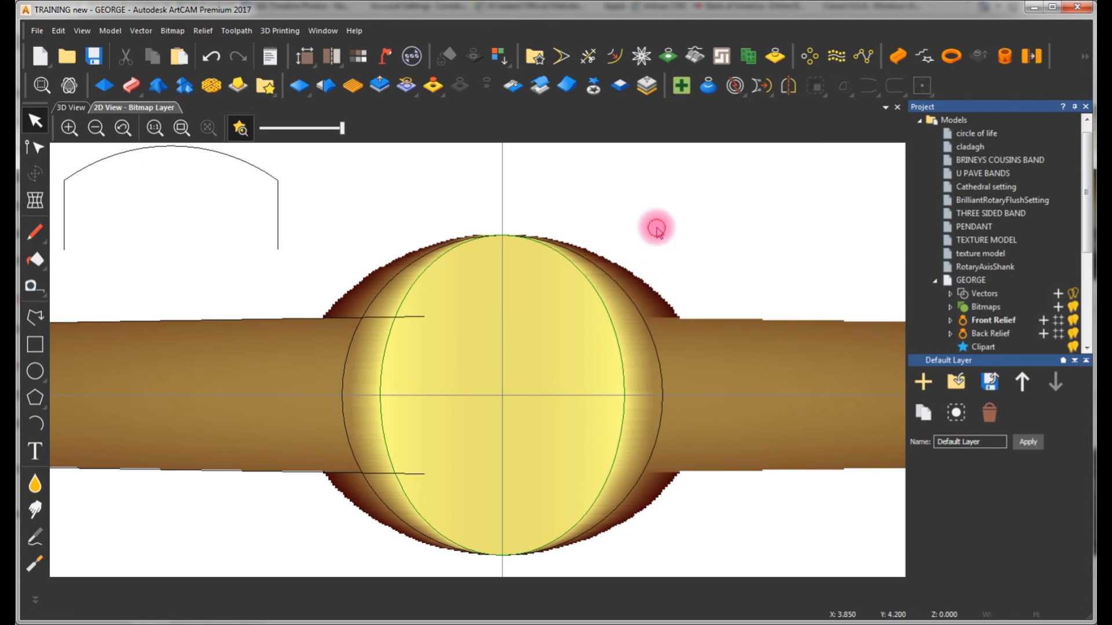
left_click(36, 371)
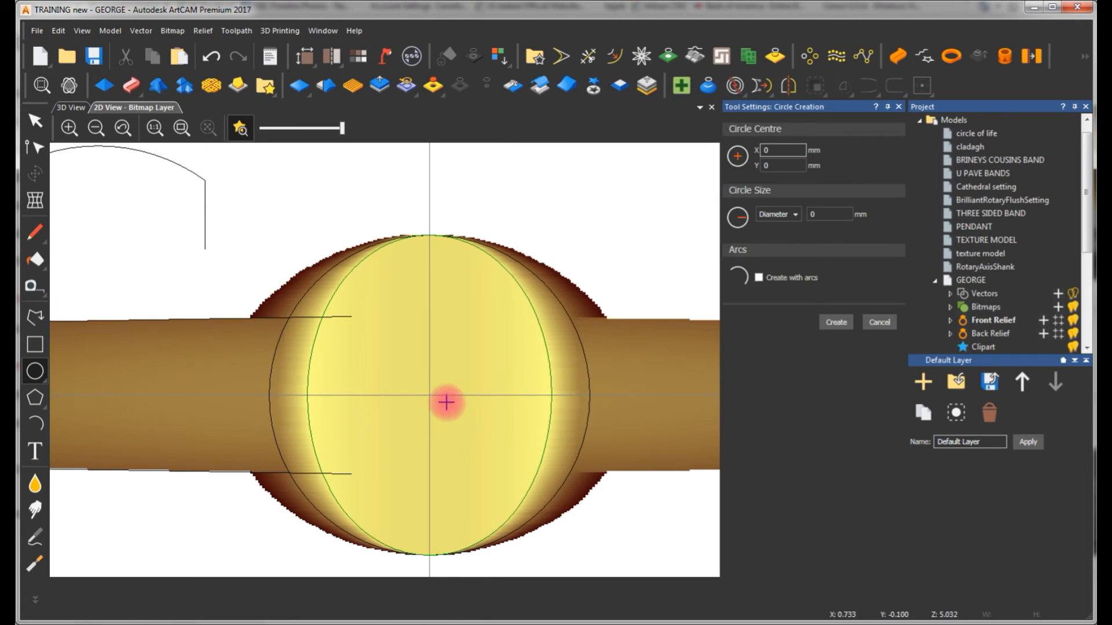
left_click_drag(436, 413, 473, 468)
key("Escape")
left_click(478, 323)
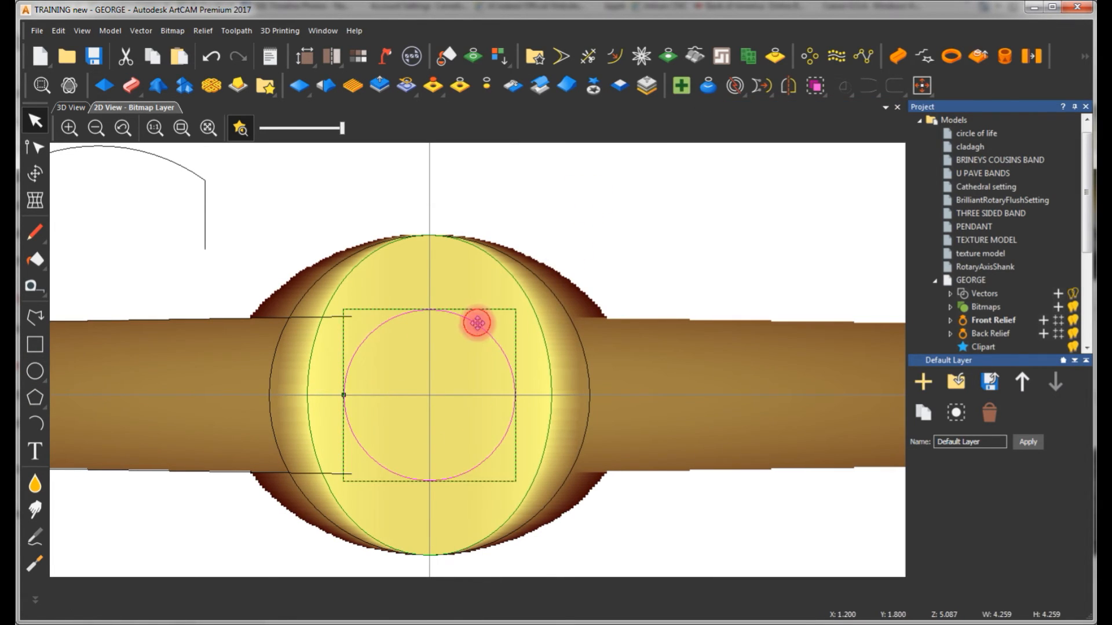
Try clearing the relief inside the small circle to cut a hole through the head, and undo the cut after inspecting it
left_click(461, 83)
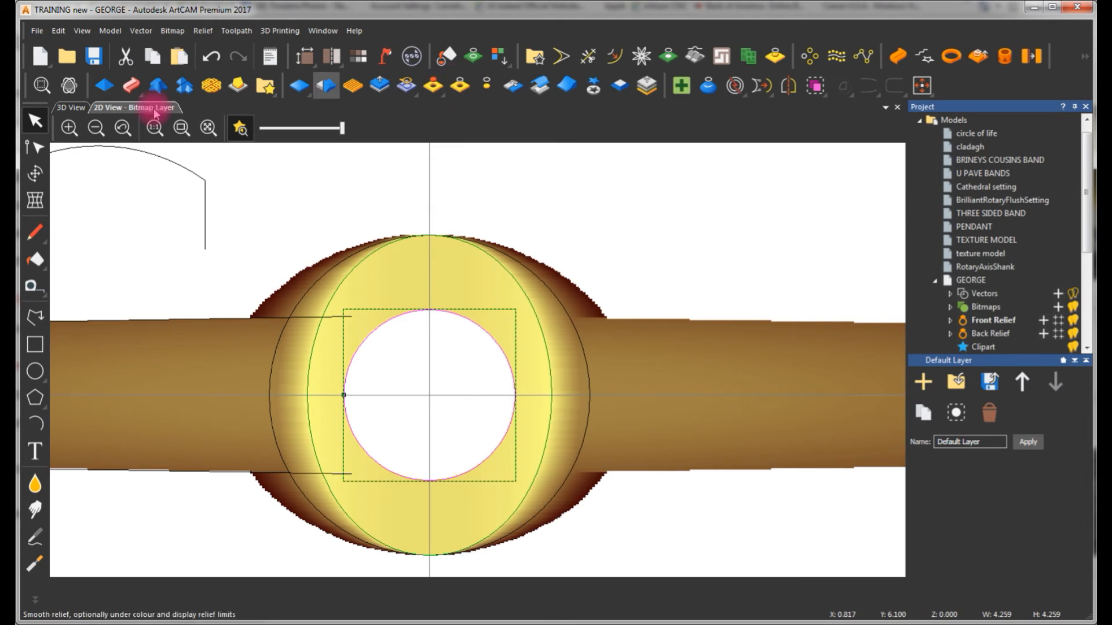
left_click(80, 108)
left_click_drag(442, 315, 712, 422)
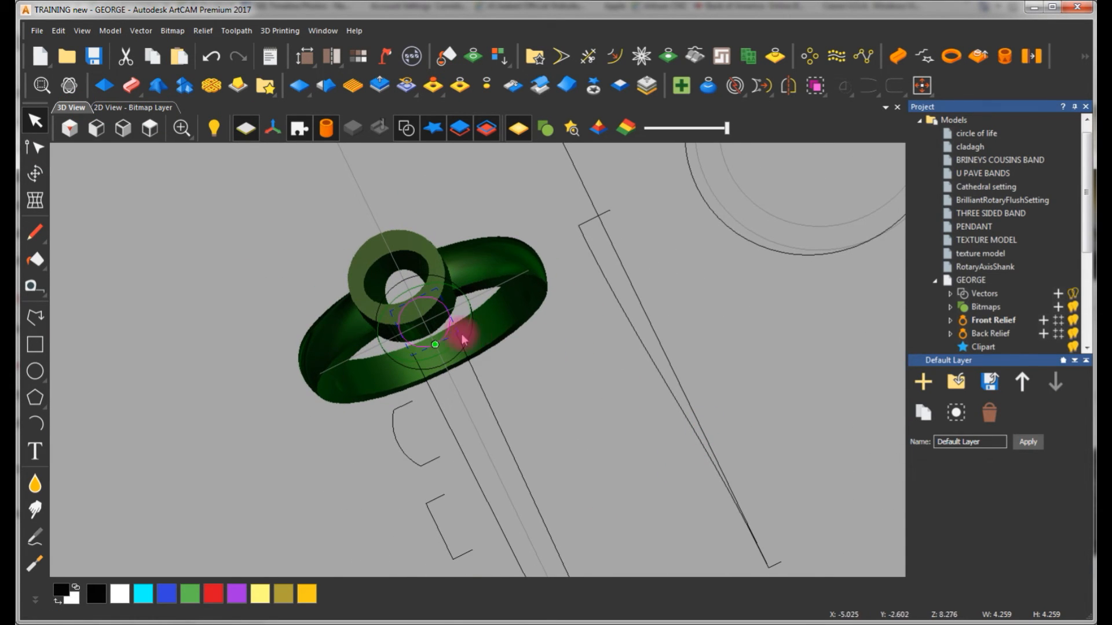
left_click_drag(463, 340, 457, 305)
left_click(407, 129)
key("ctrl+z")
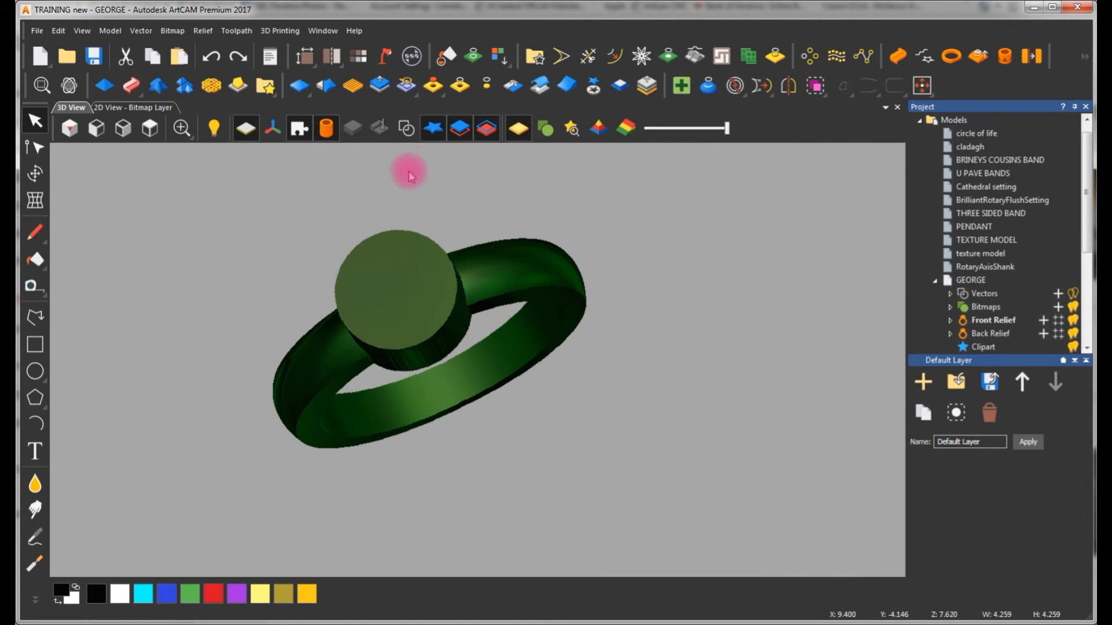
Correct the small circle at the centre of the head for height, taking the height from the relief
left_click(145, 108)
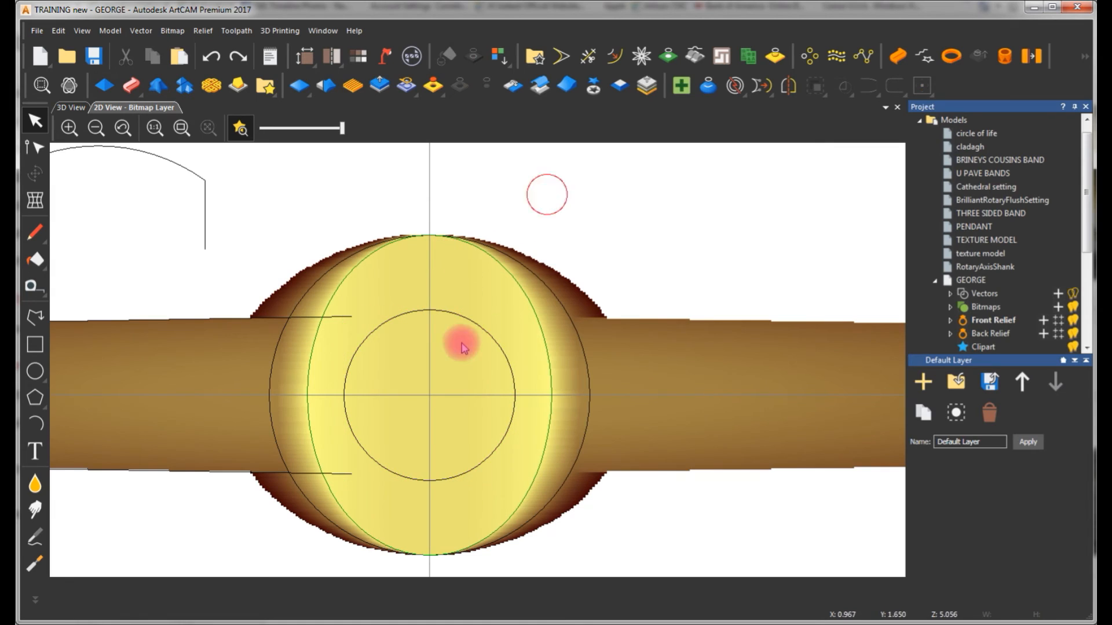
left_click(483, 328)
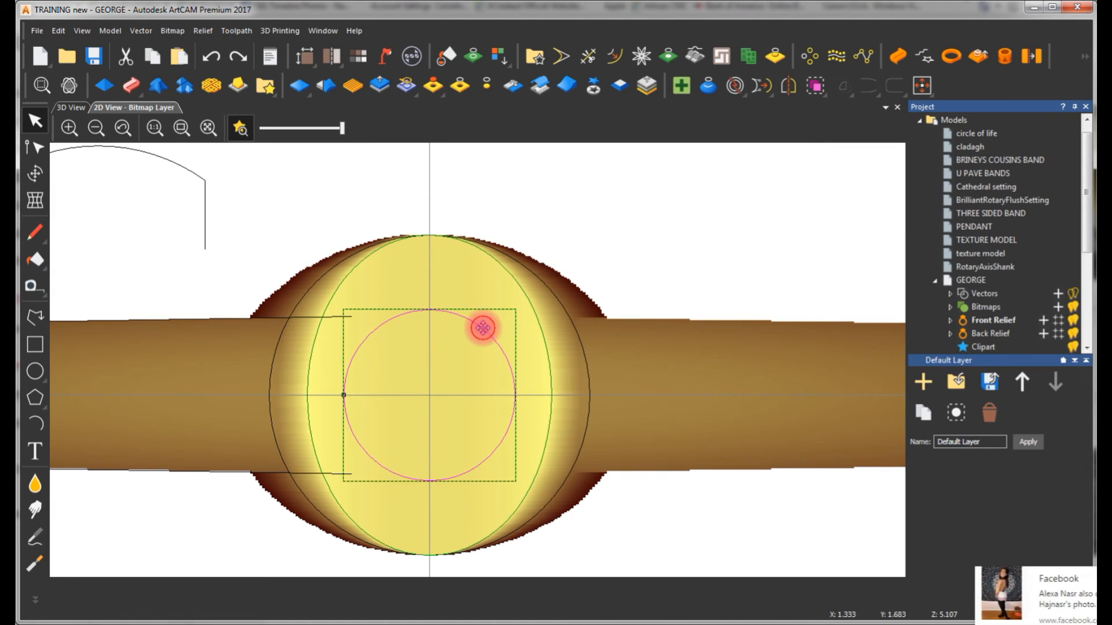
left_click(987, 61)
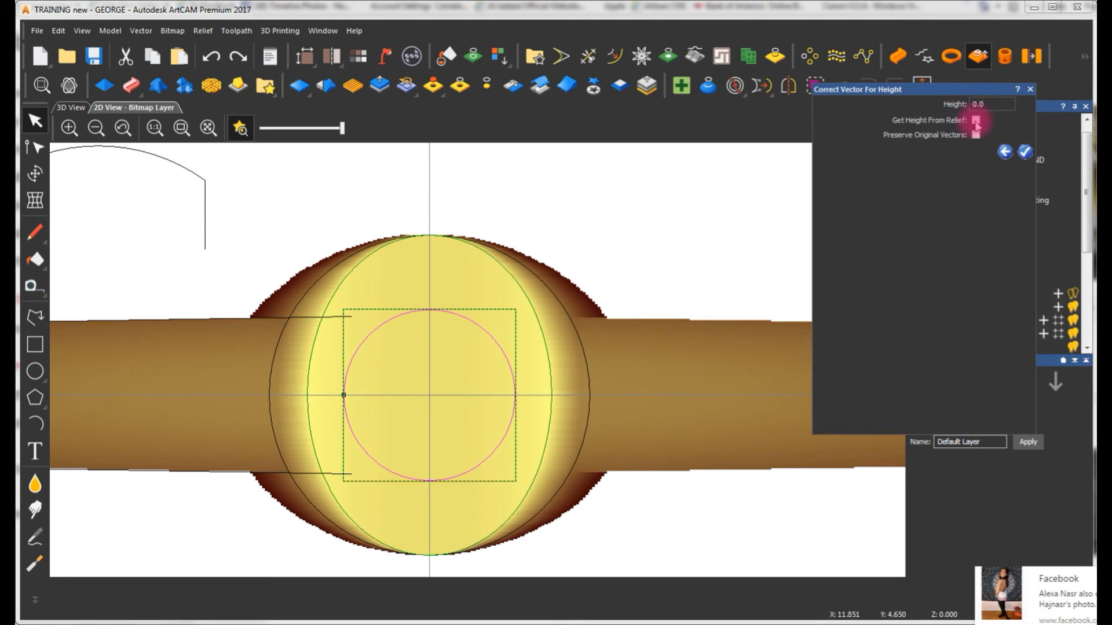
left_click(1025, 152)
Select the height-corrected inner vector and zero the relief inside it to cut a hole through the head
left_click(495, 337)
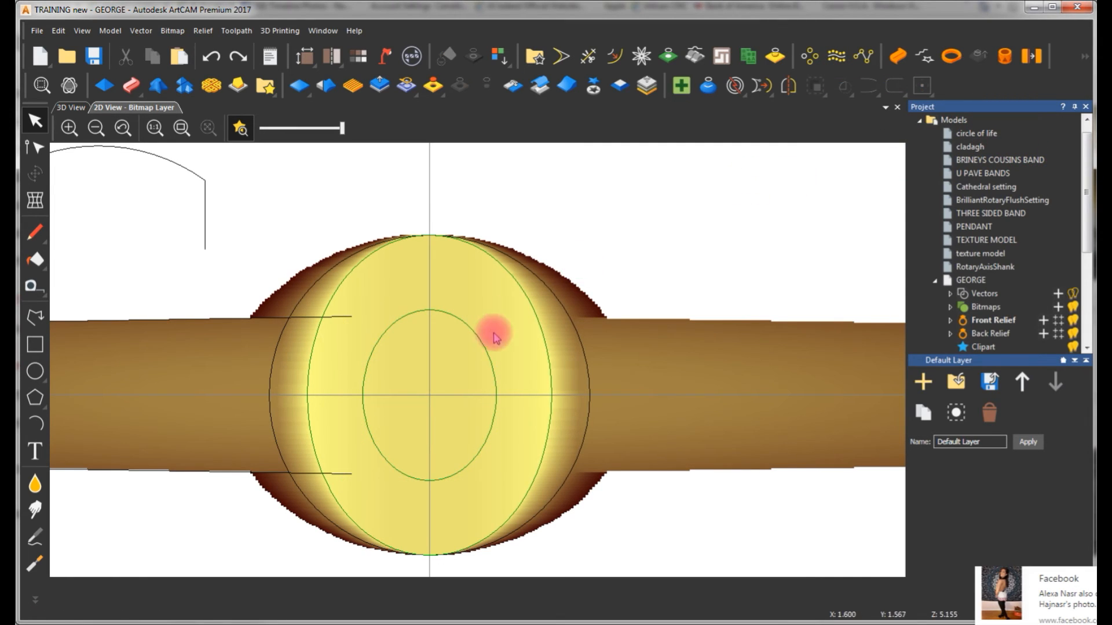
left_click(480, 343)
left_click(71, 108)
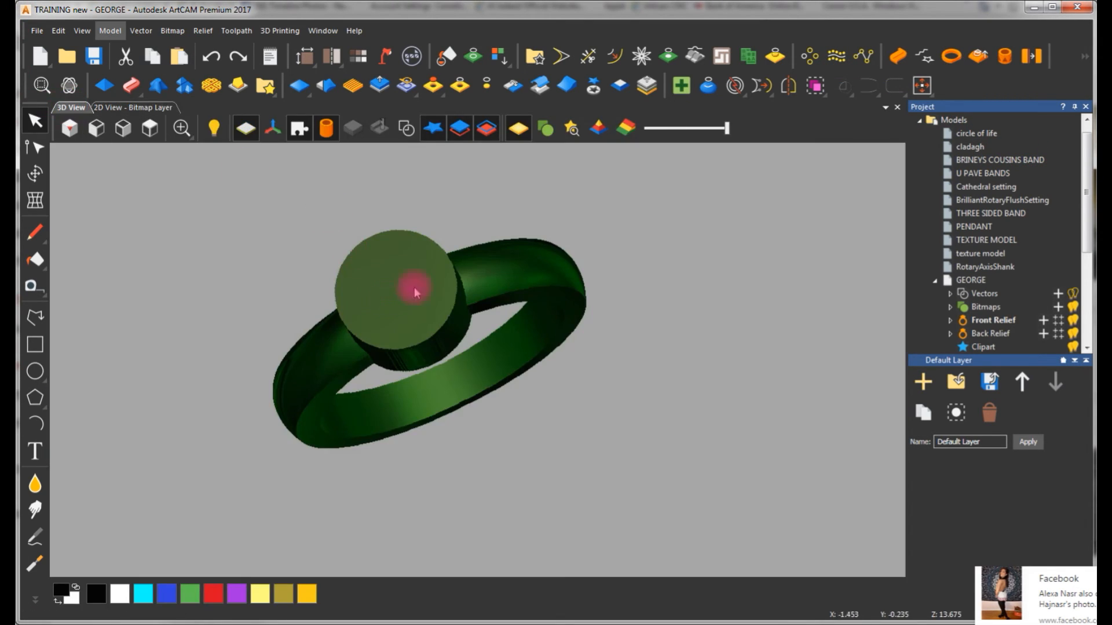
left_click(460, 85)
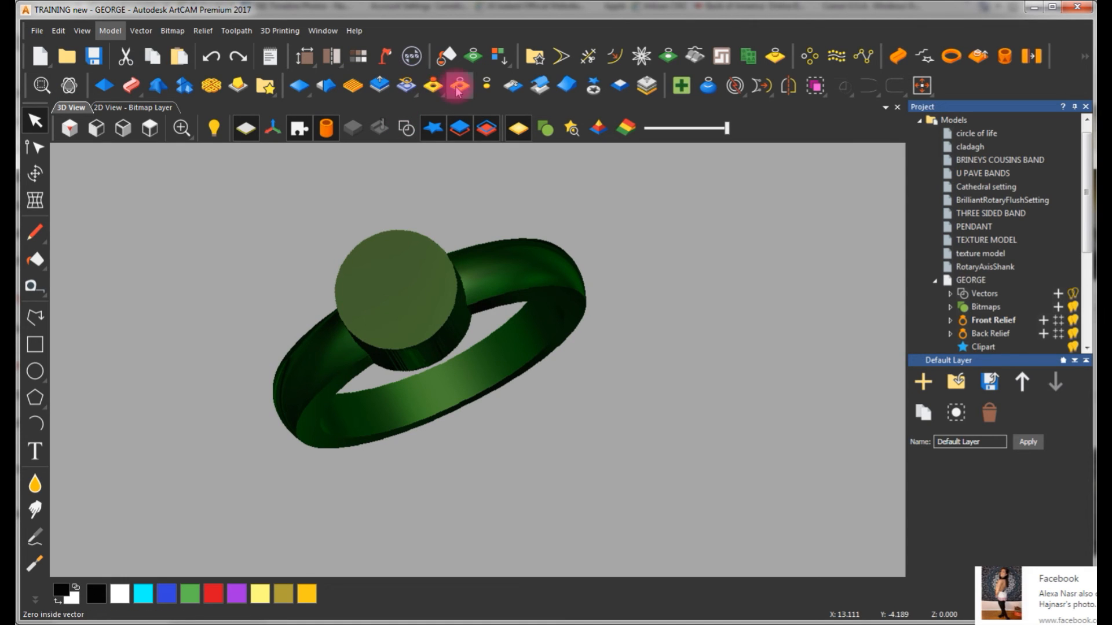
Examine the hole through the head from the inside of the band and from above
left_click_drag(430, 249, 497, 278)
scroll(462, 297, "up", 4)
left_click_drag(488, 316, 306, 357)
left_click_drag(512, 389, 475, 359)
left_click_drag(300, 311, 460, 404)
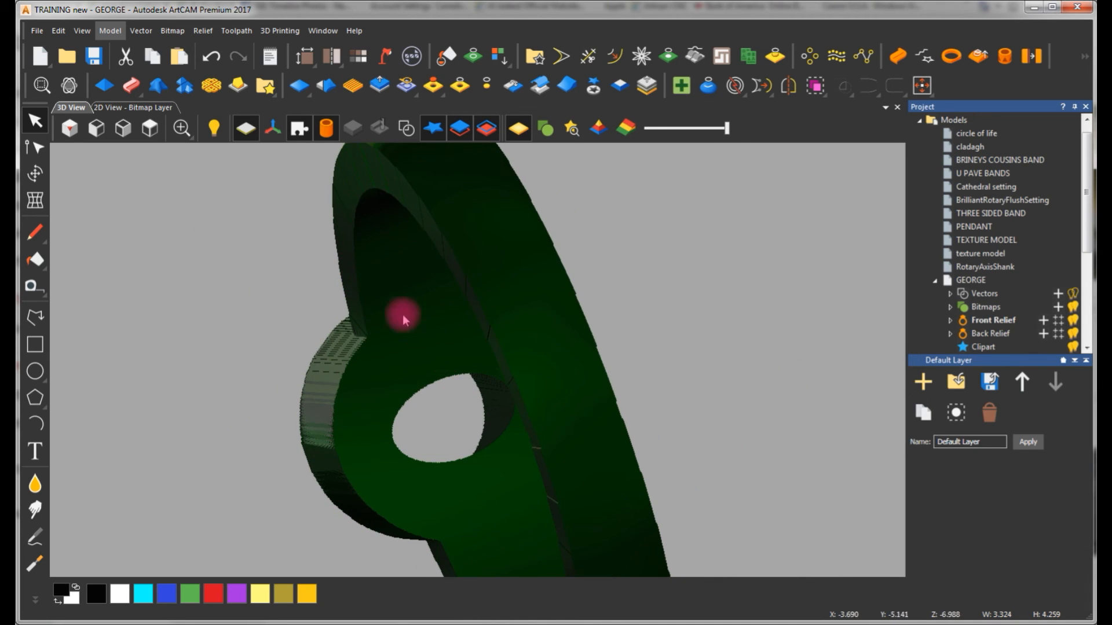
left_click_drag(465, 362, 501, 381)
scroll(443, 324, "up", 2)
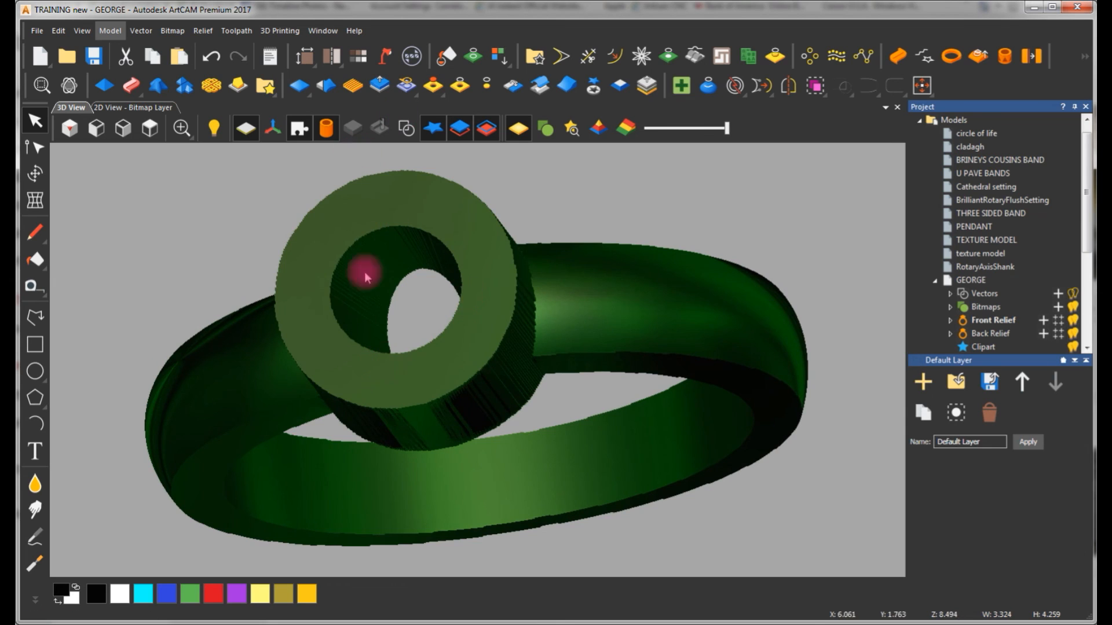
Inspect the hollow head's side walls and its junction with the tapered shank from the side and at an angle
left_click_drag(495, 276, 551, 123)
scroll(482, 265, "down", 3)
scroll(436, 372, "down", 2)
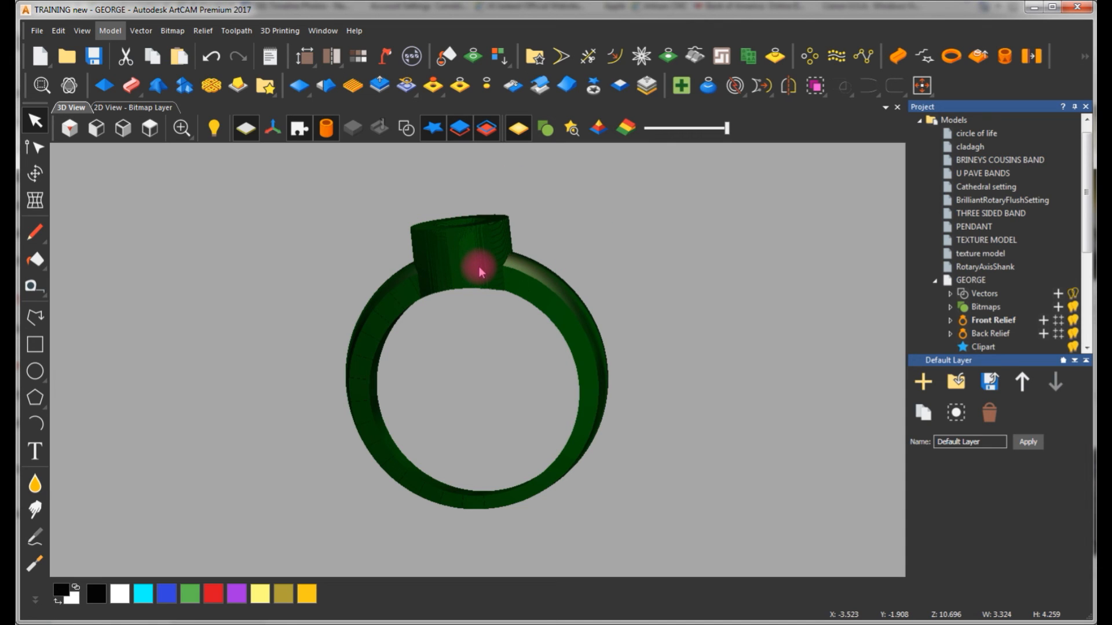
scroll(478, 266, "down", 2)
scroll(462, 297, "up", 4)
left_click_drag(537, 365, 355, 322)
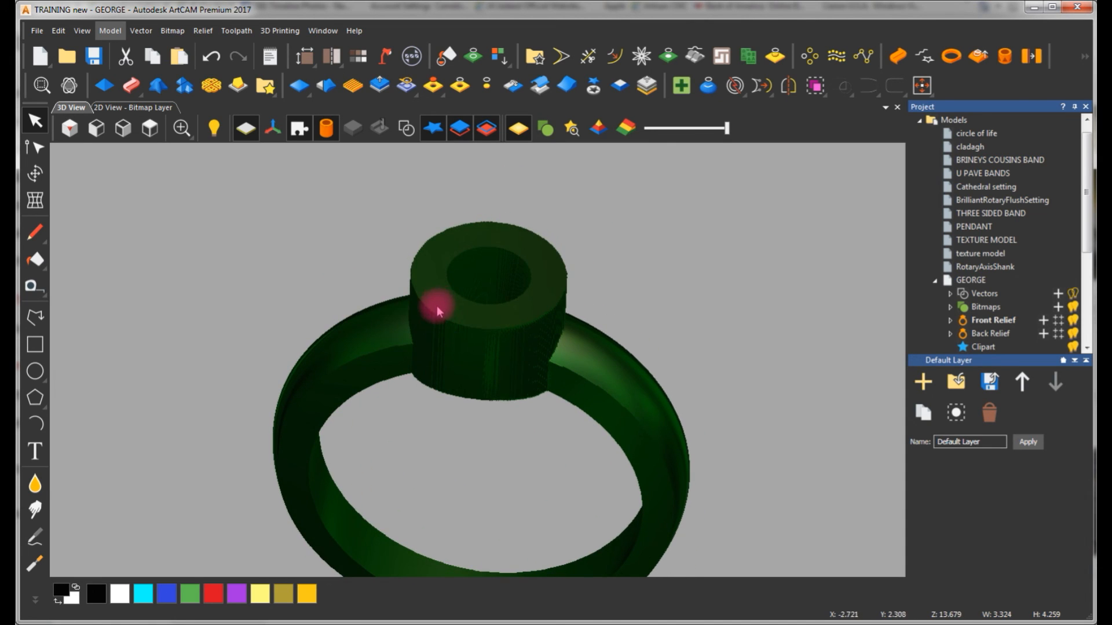
left_click_drag(480, 391, 485, 376)
scroll(486, 376, "down", 2)
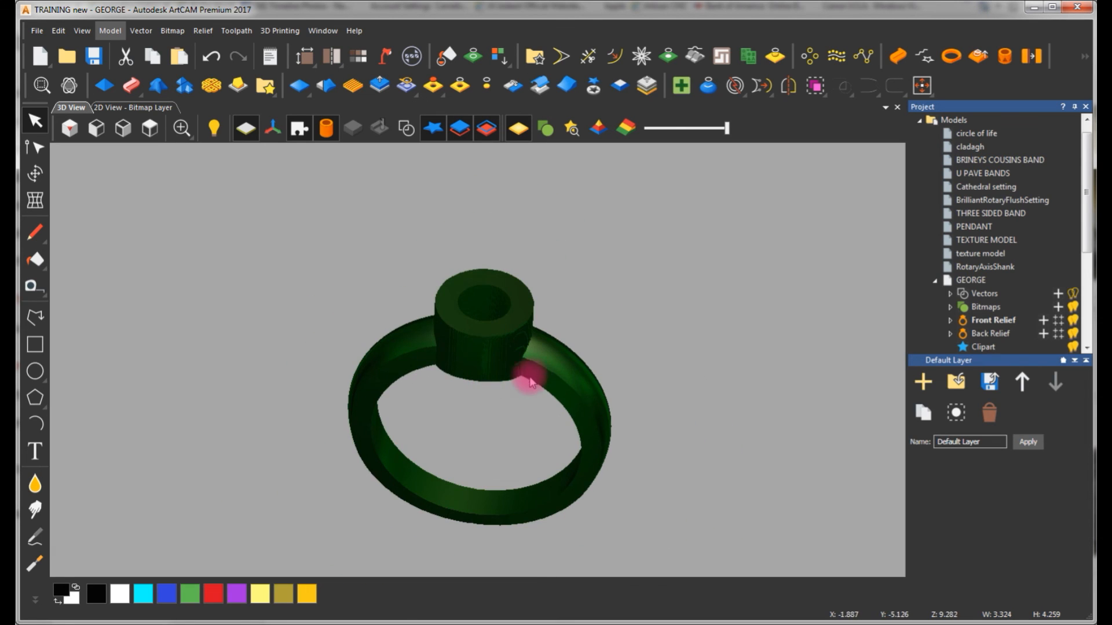
middle_click_drag(506, 392, 510, 358)
scroll(510, 359, "up", 1)
left_click_drag(511, 362, 541, 258)
mouse_move(765, 357)
left_mouse_down()
mouse_move(612, 370)
mouse_move(449, 365)
mouse_move(509, 355)
mouse_move(689, 373)
left_mouse_up()
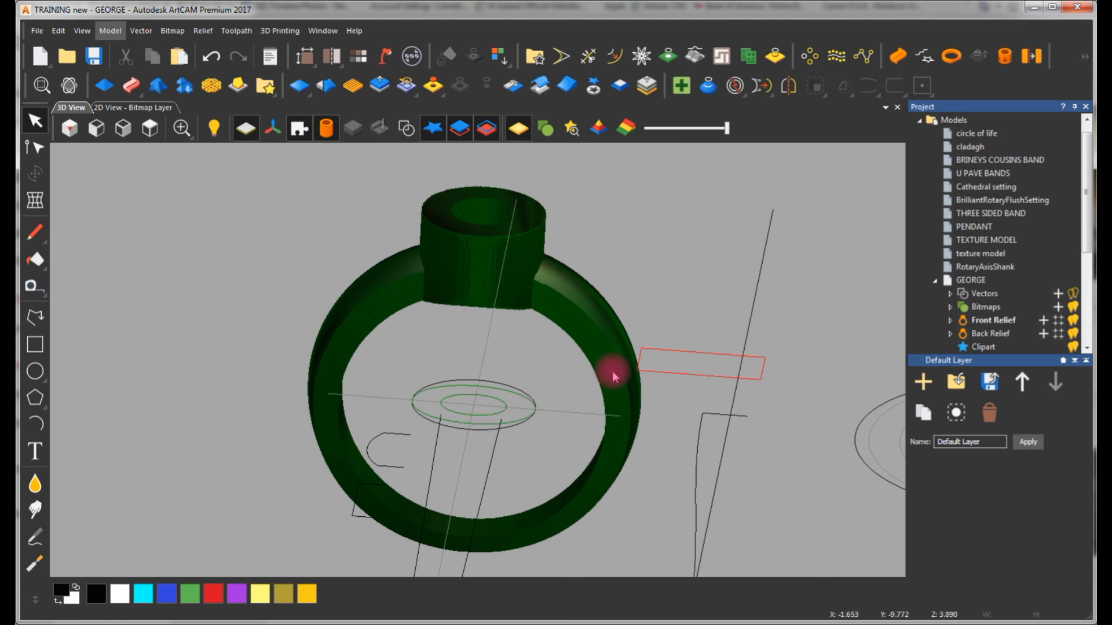
Display the construction vectors together with the ring in the 3D view
left_click(72, 89)
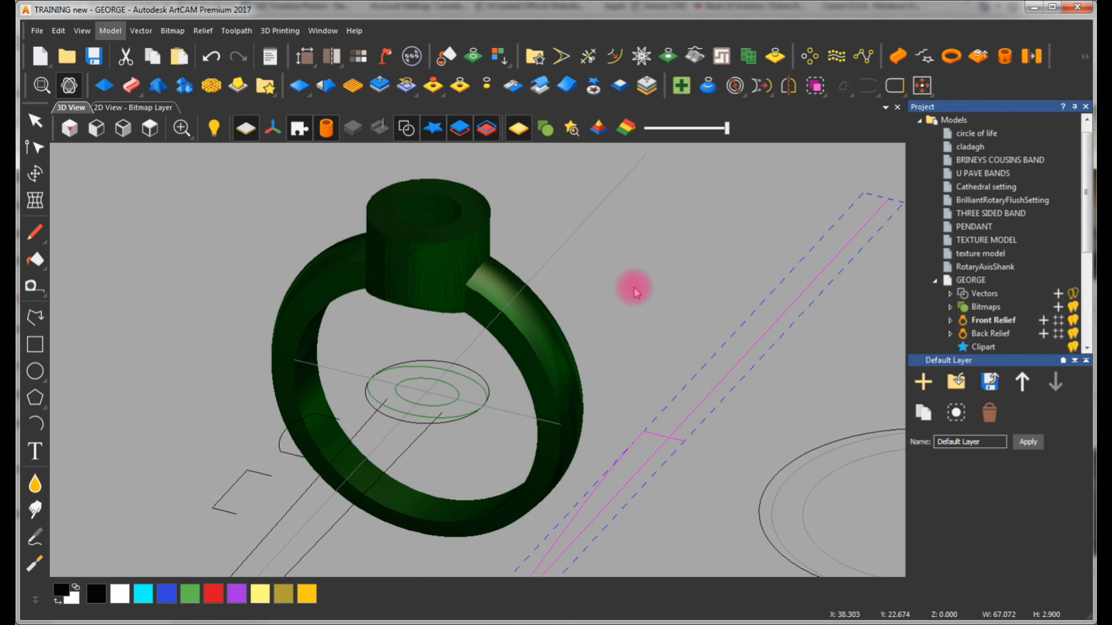